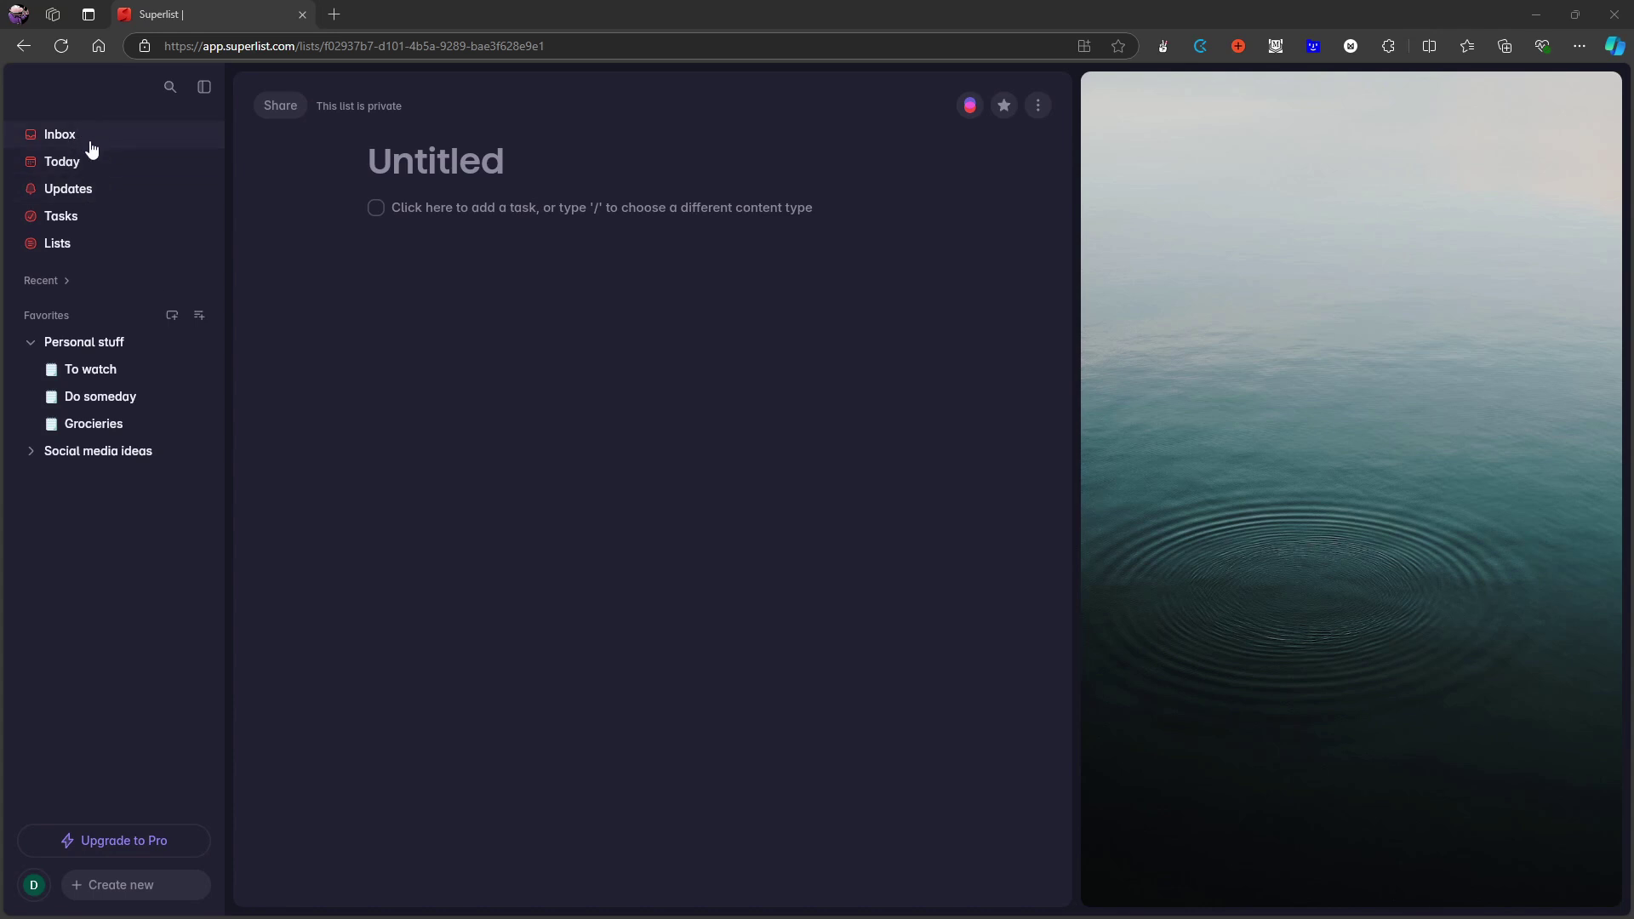
Step: Collapse Personal stuff and add a Resources section to Favorites
left_click(29, 341)
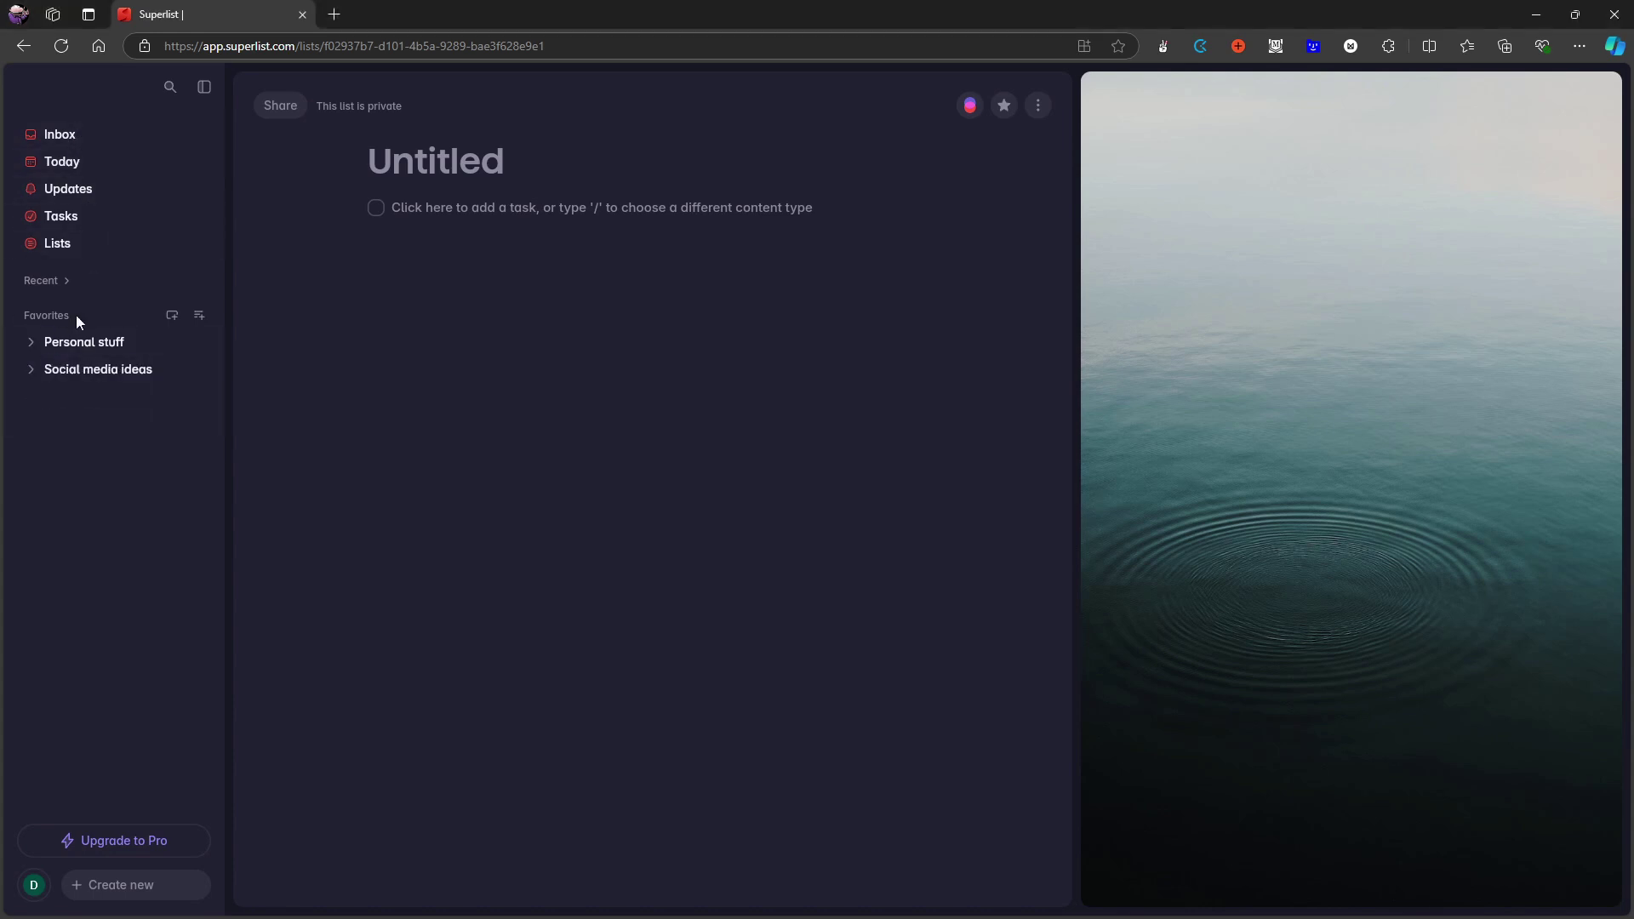
left_click(171, 316)
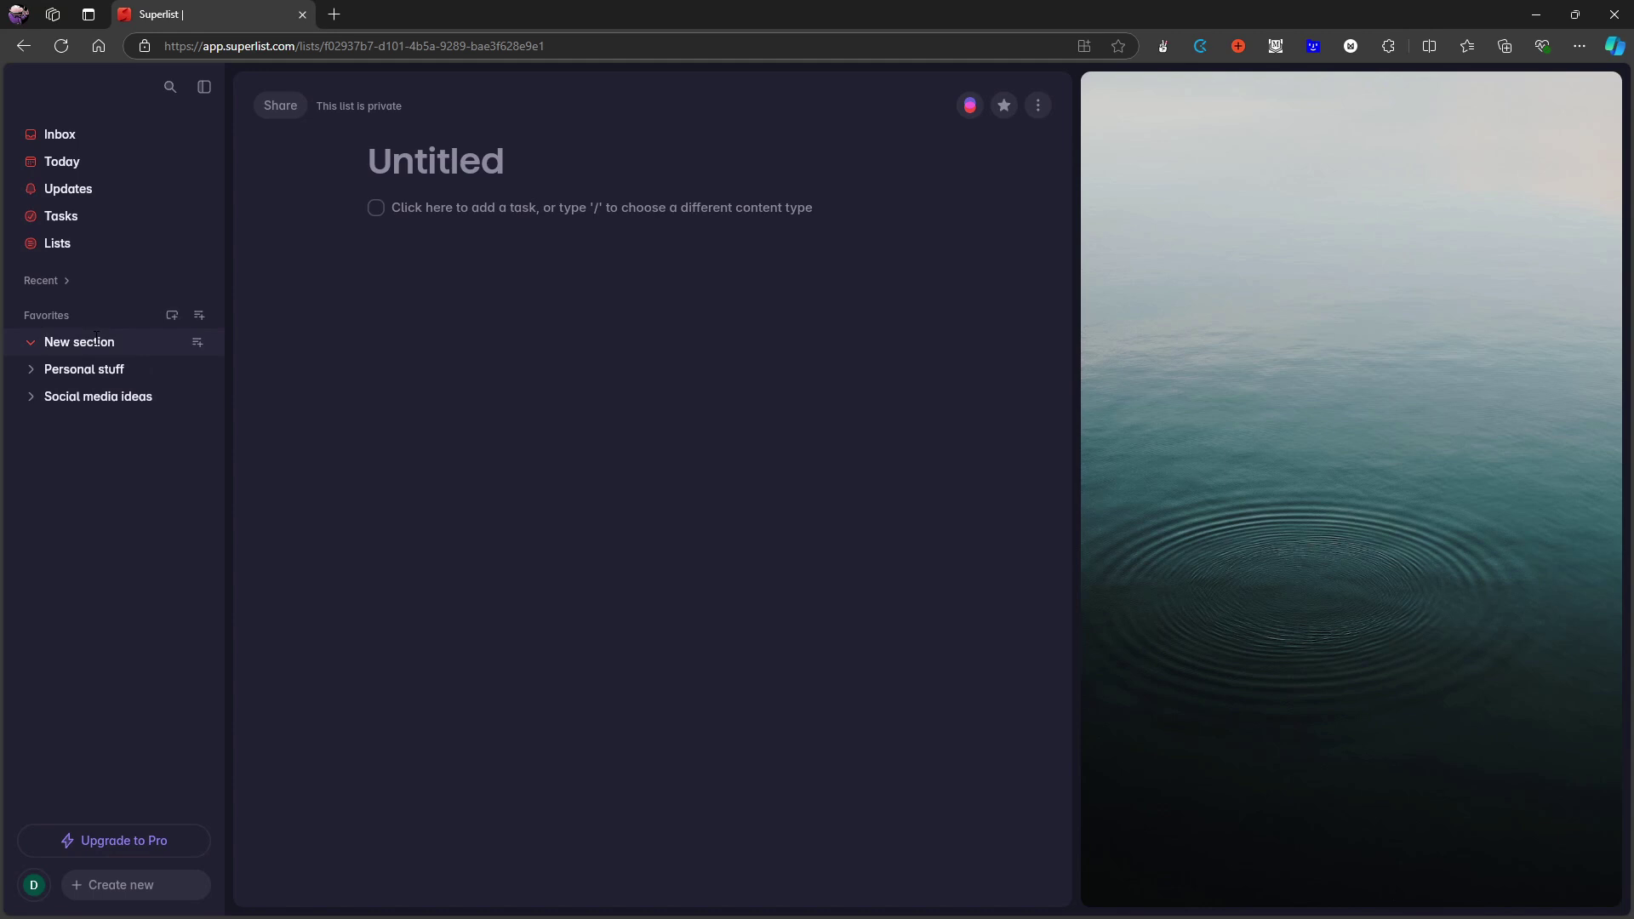
type("Re")
type("soi")
key("BackSpace")
type("urces")
Step: Add Projects and Archive sections, then create a new list under Resources
left_click(171, 316)
type("Projects")
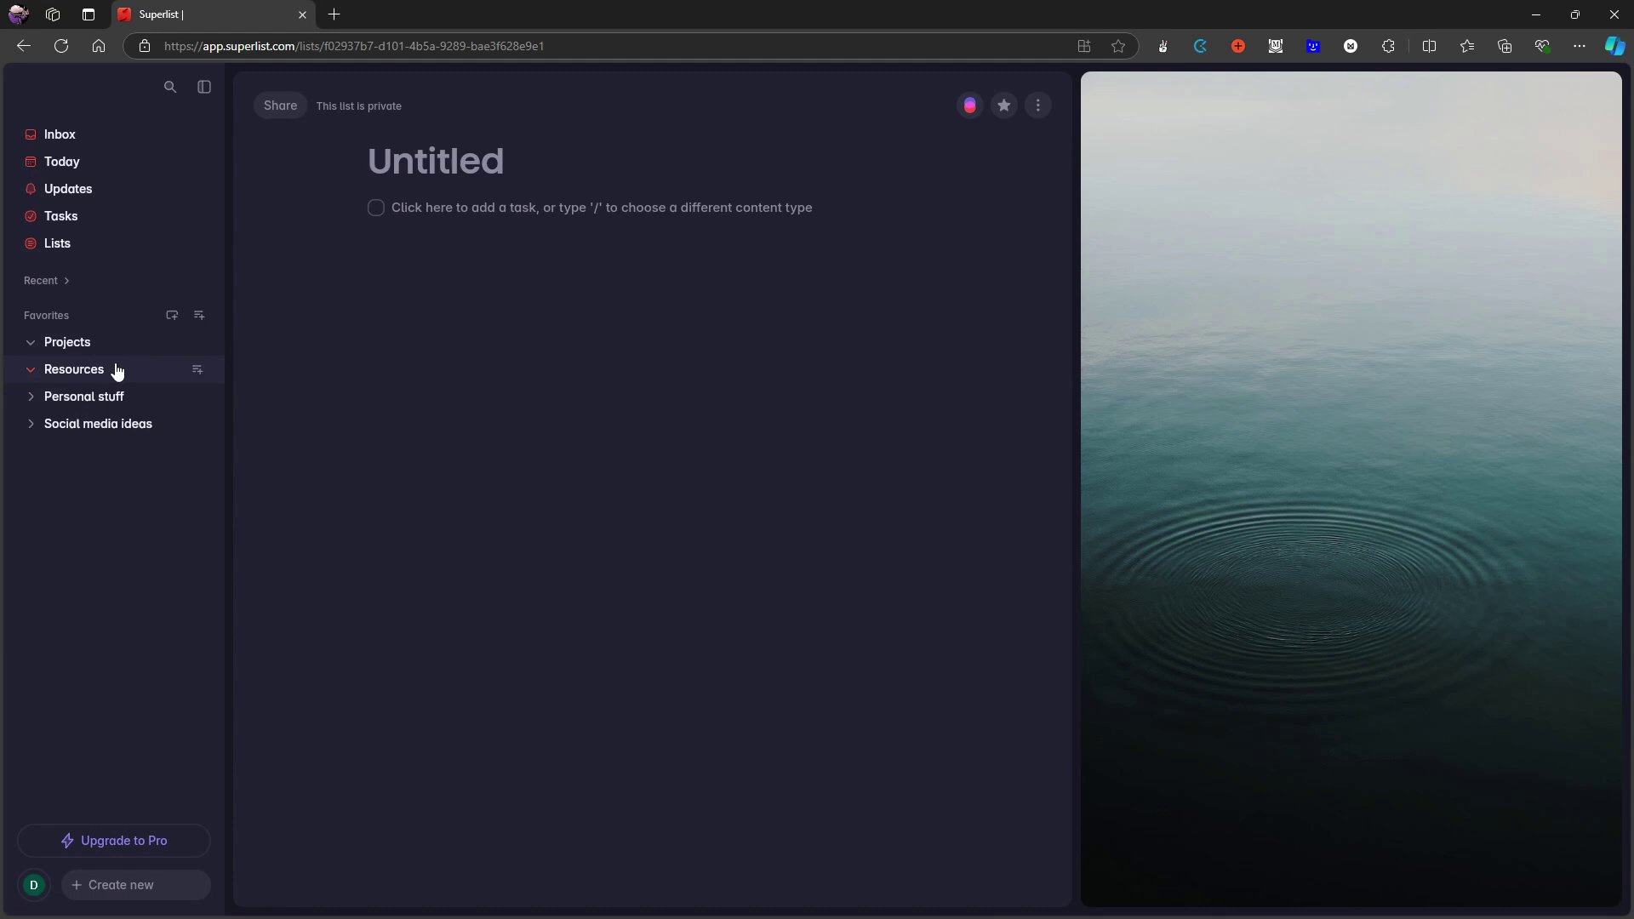
left_click(170, 319)
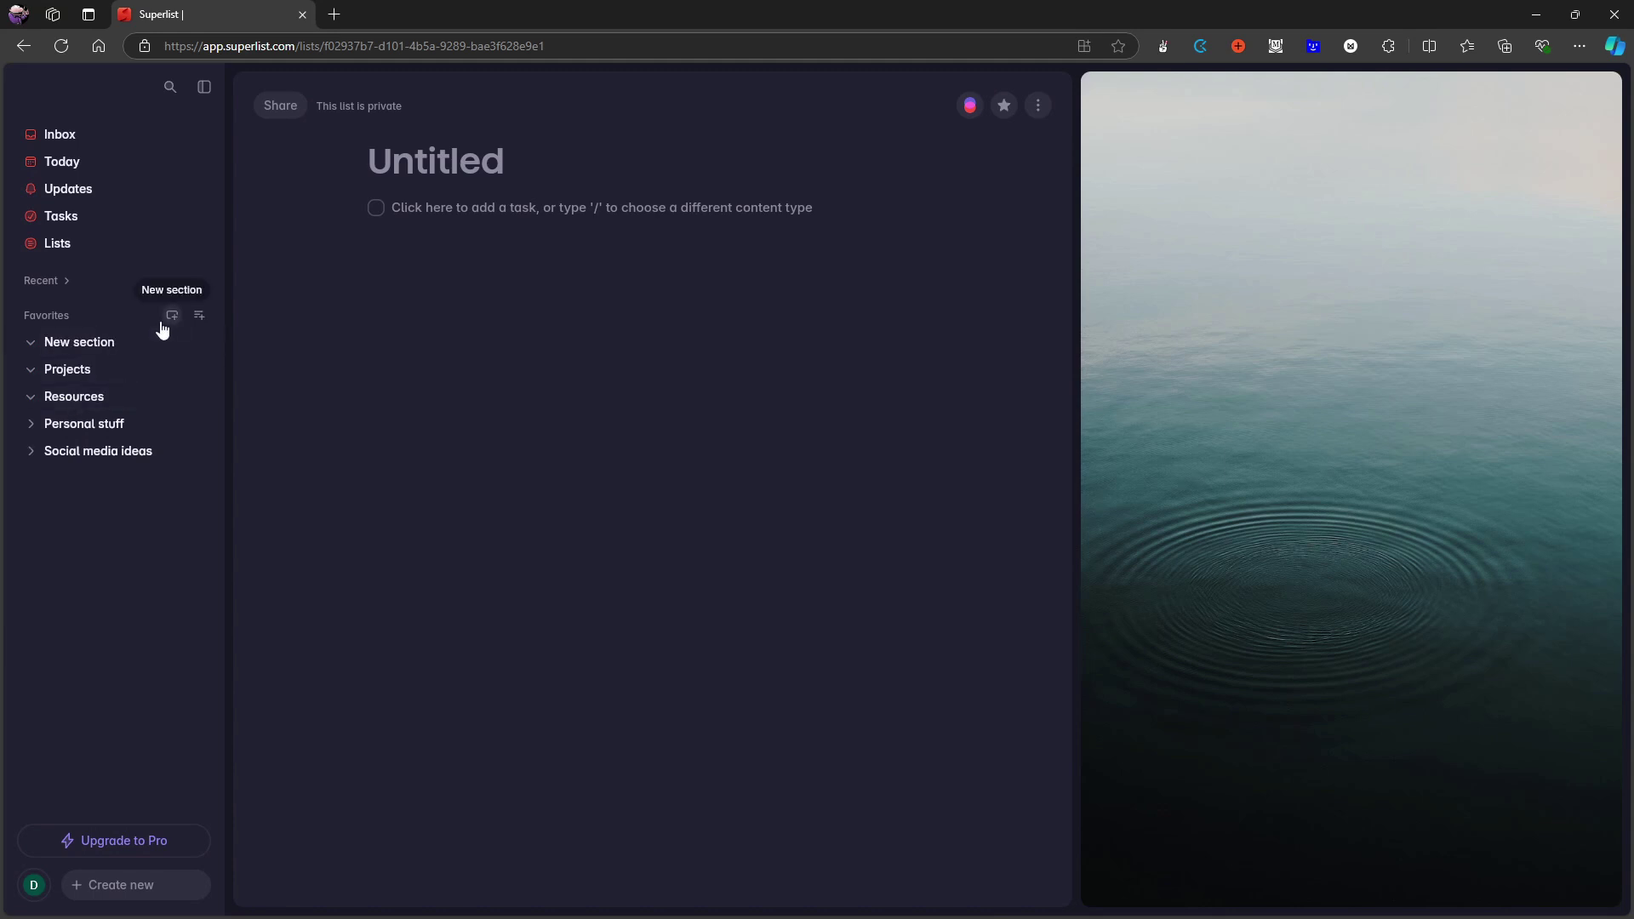
type("Archive")
key("Return")
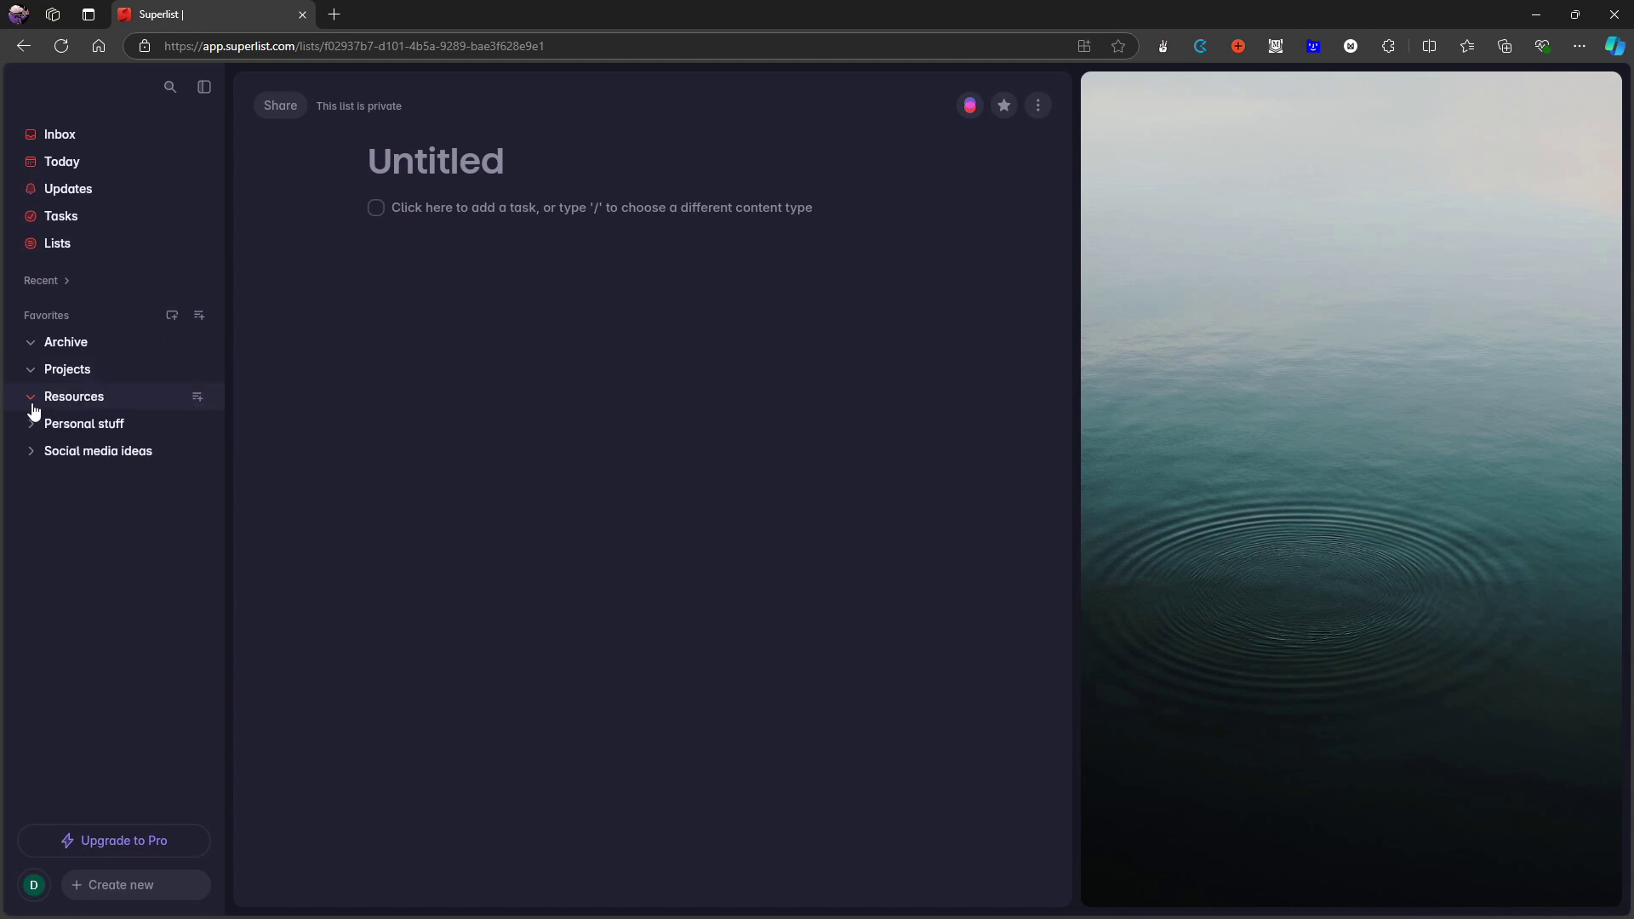
left_click(198, 398)
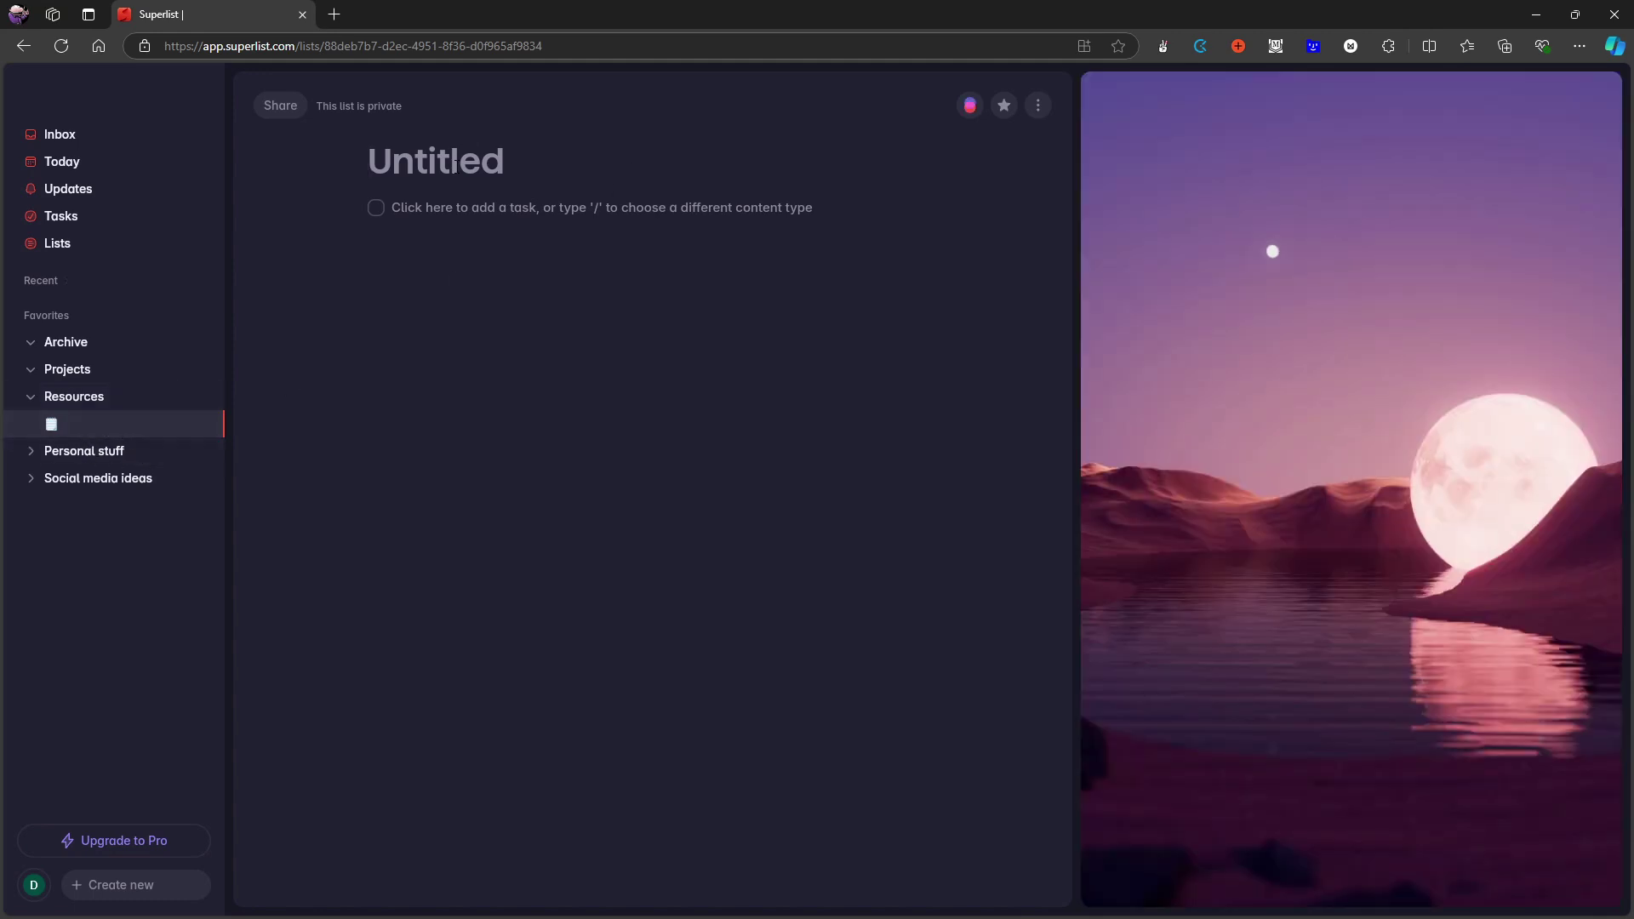
Step: Title the new list 'Book notes from the creative act' and add a test task
type("Book notes f")
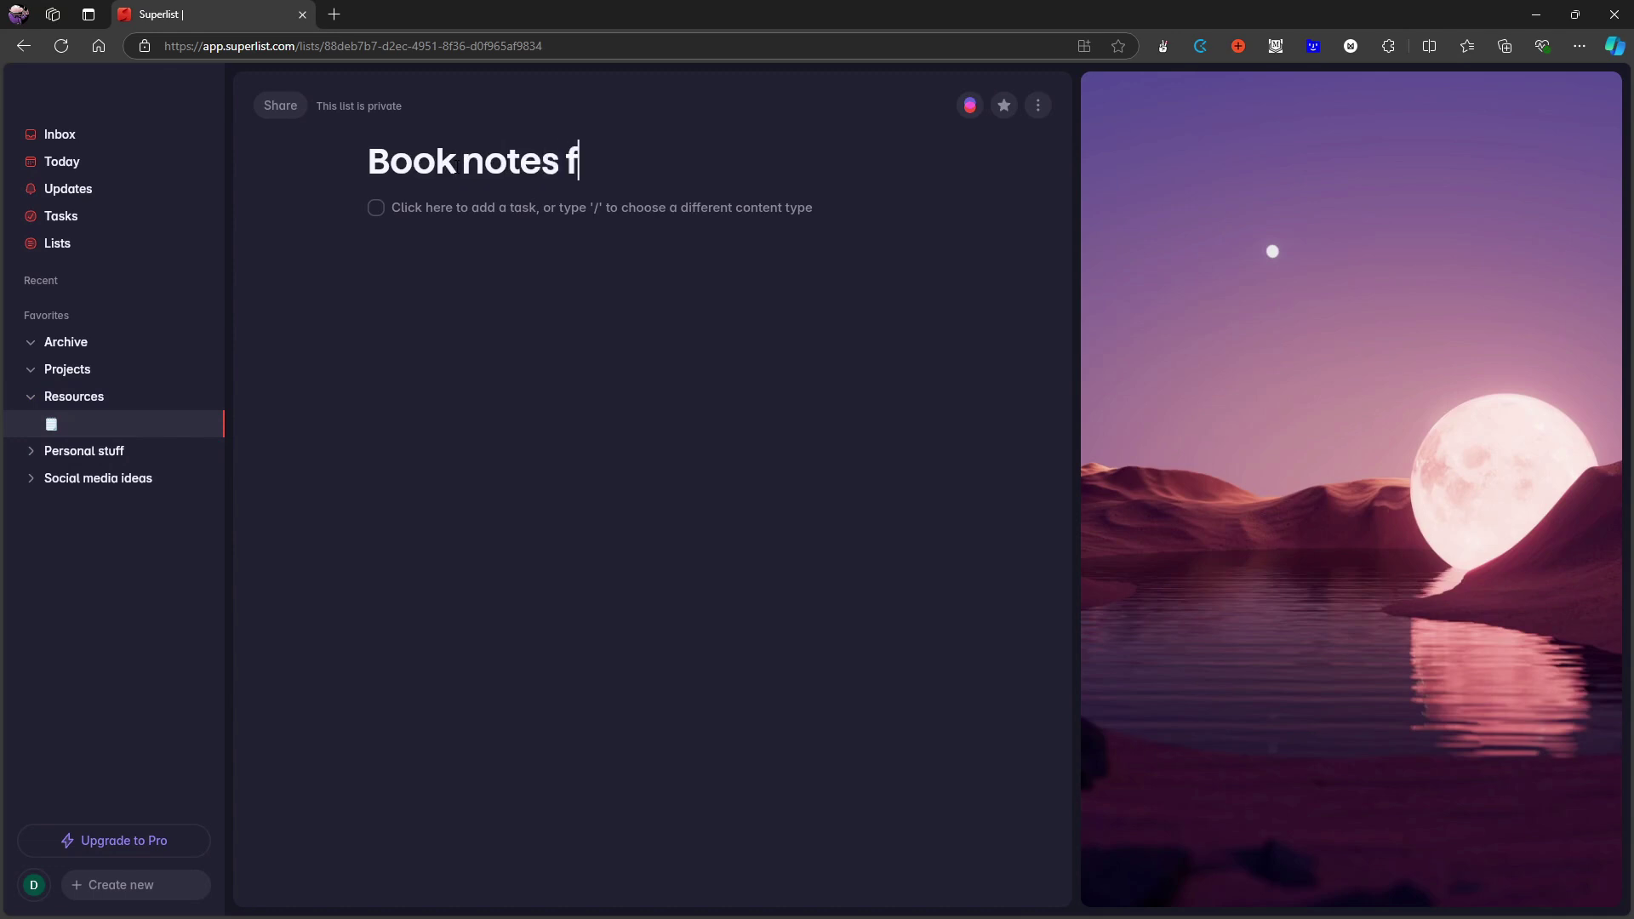
type("rom the cr")
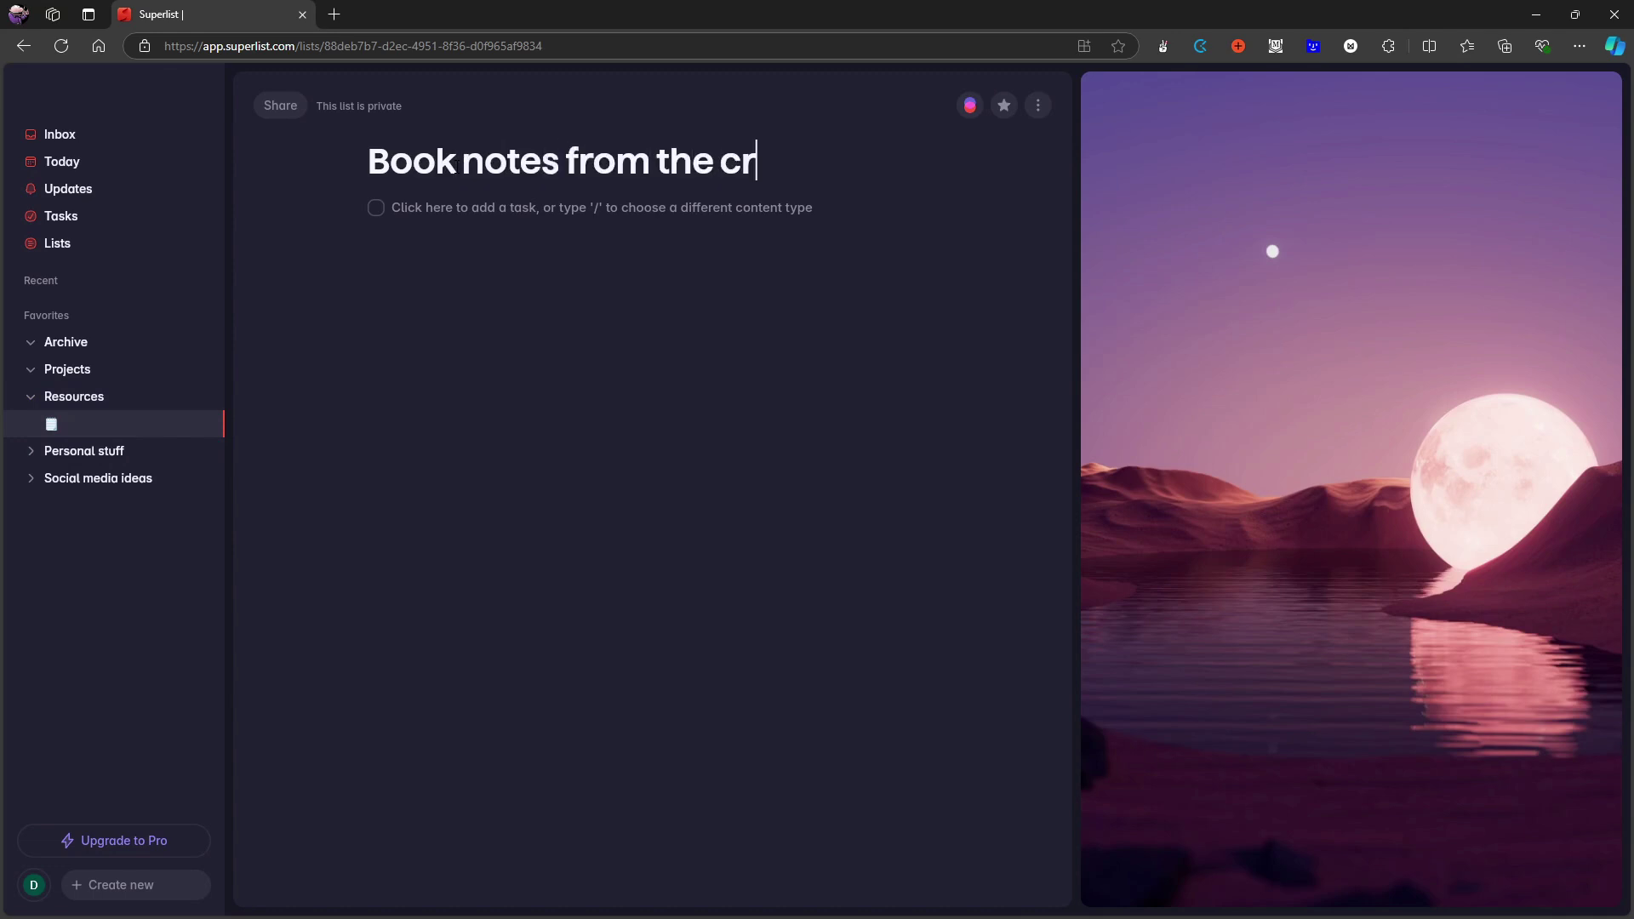
type("eative act")
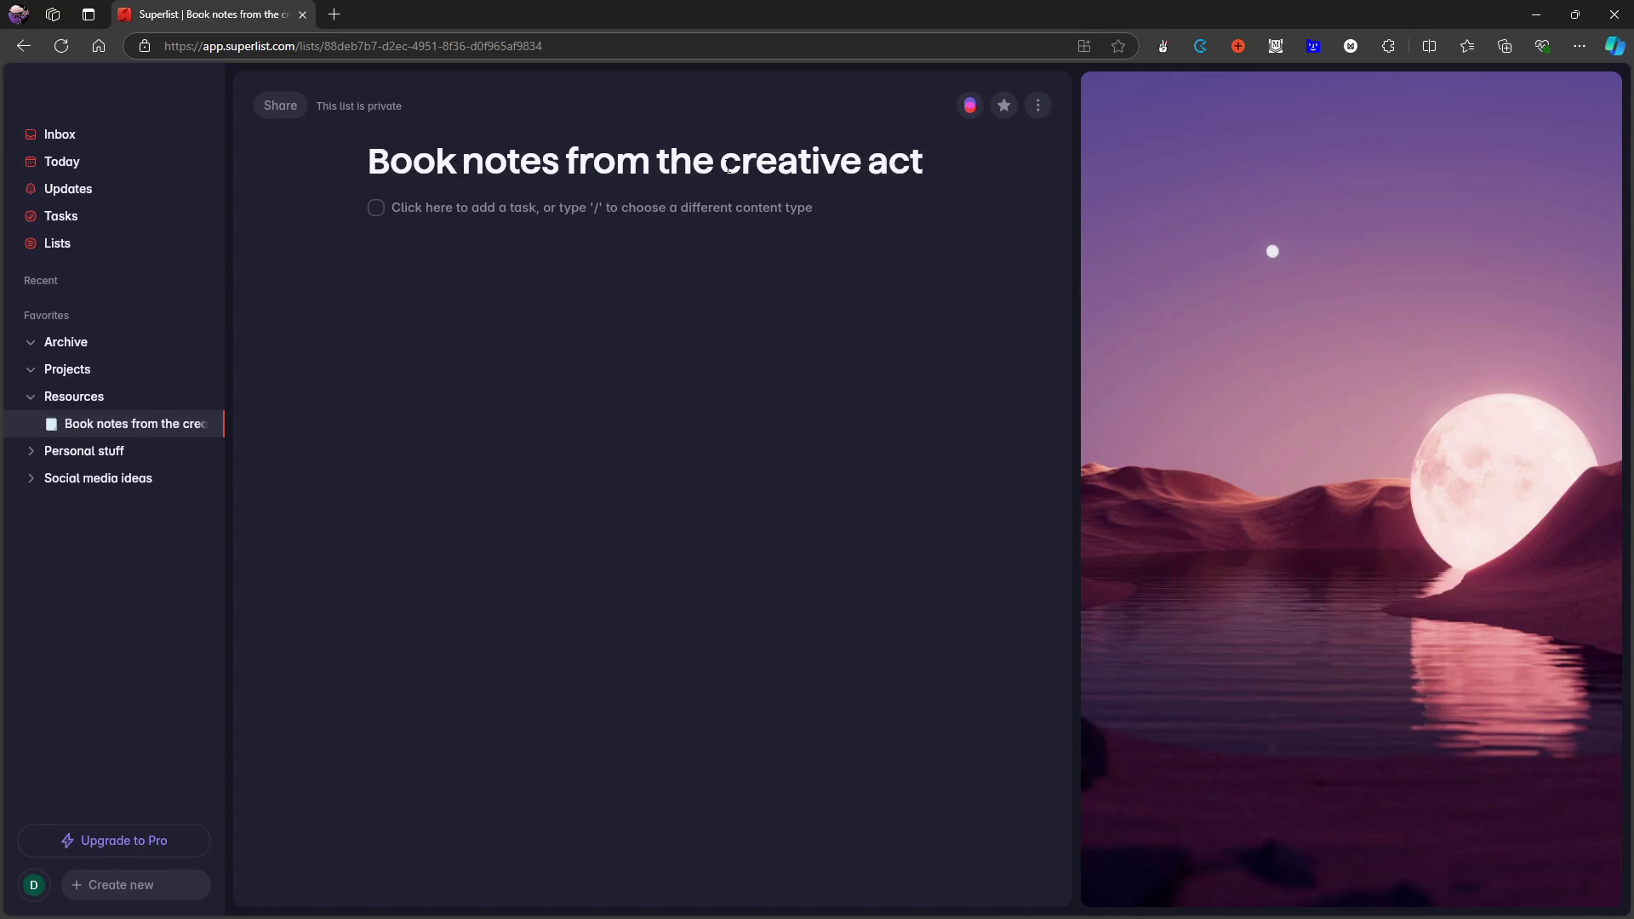
left_click(511, 220)
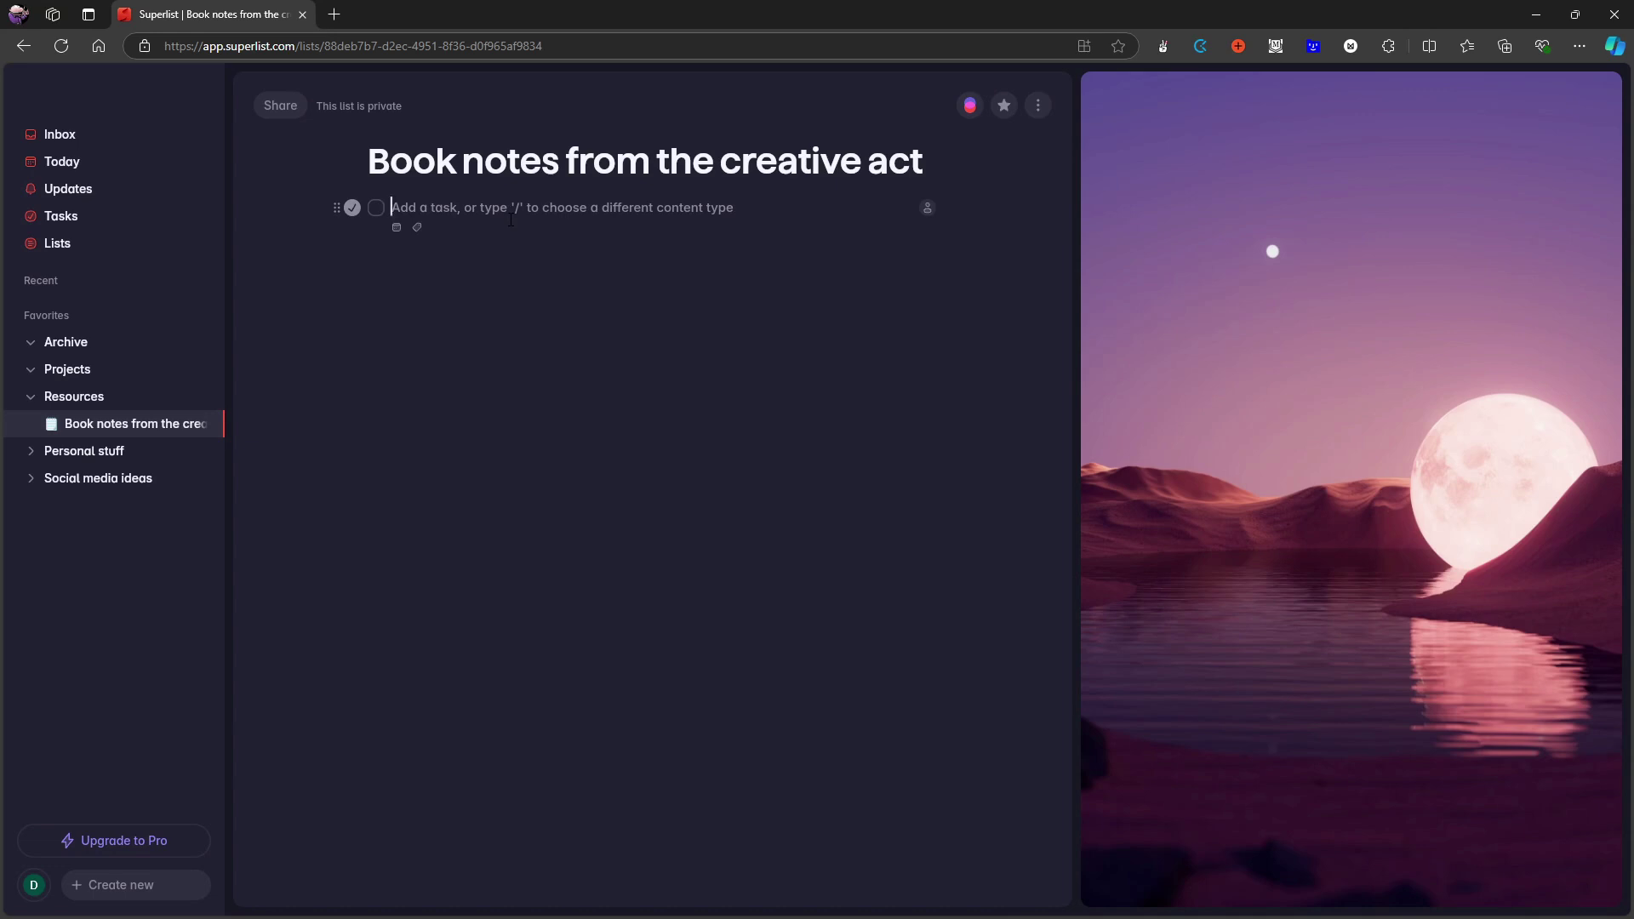
type(",l,hltht")
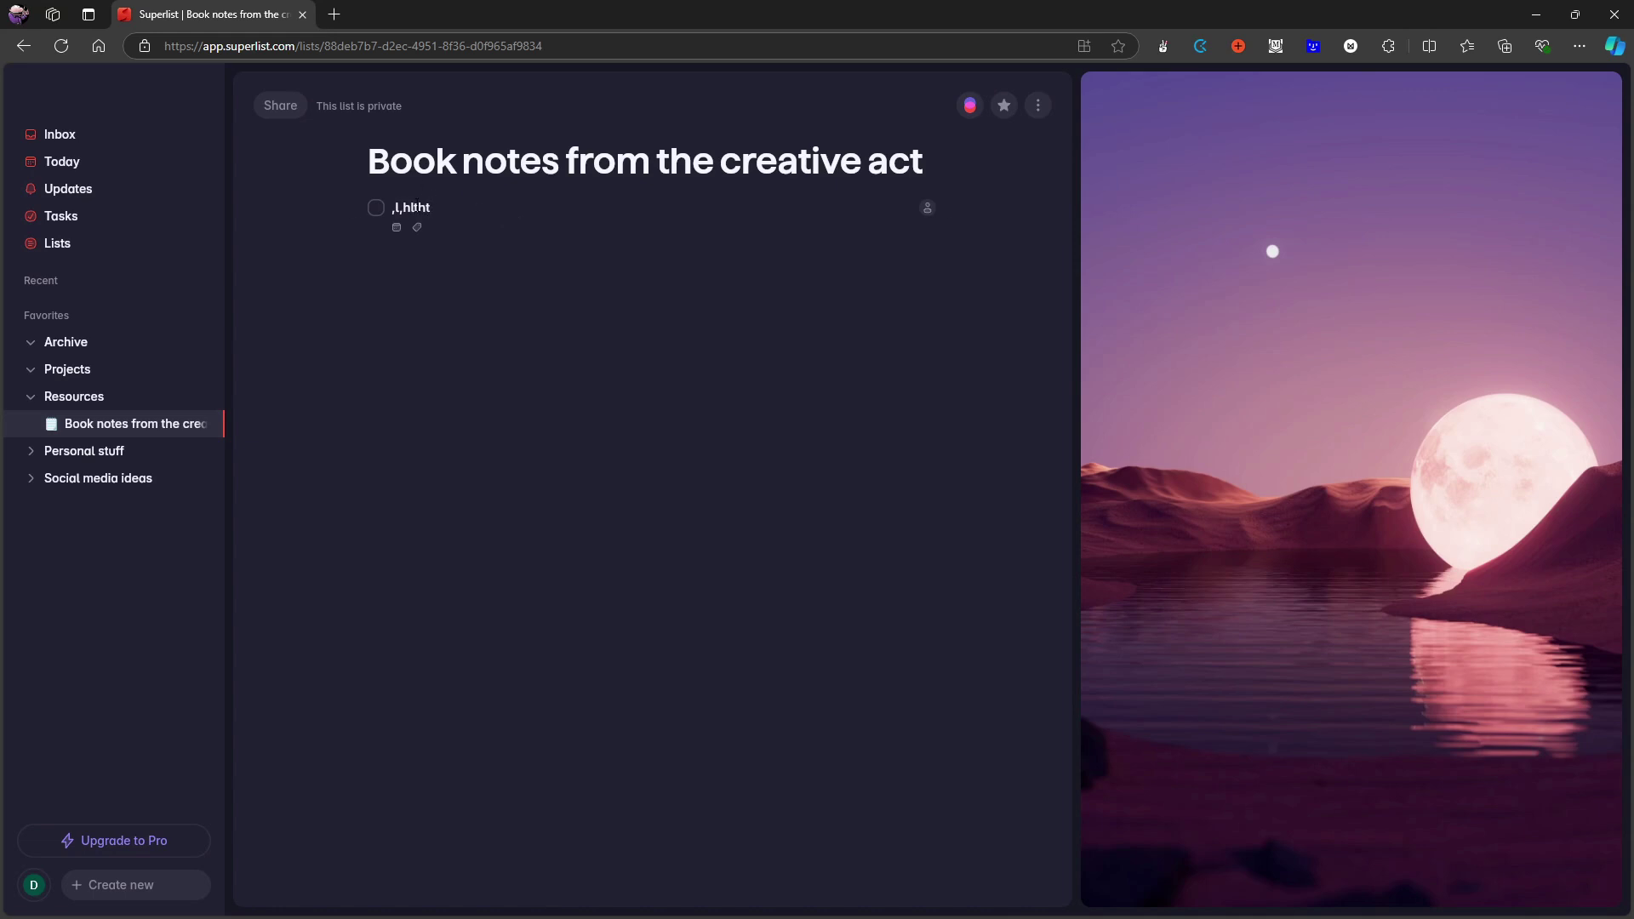
Step: Type test text in the task's details panel, then close the panel
left_click(949, 208)
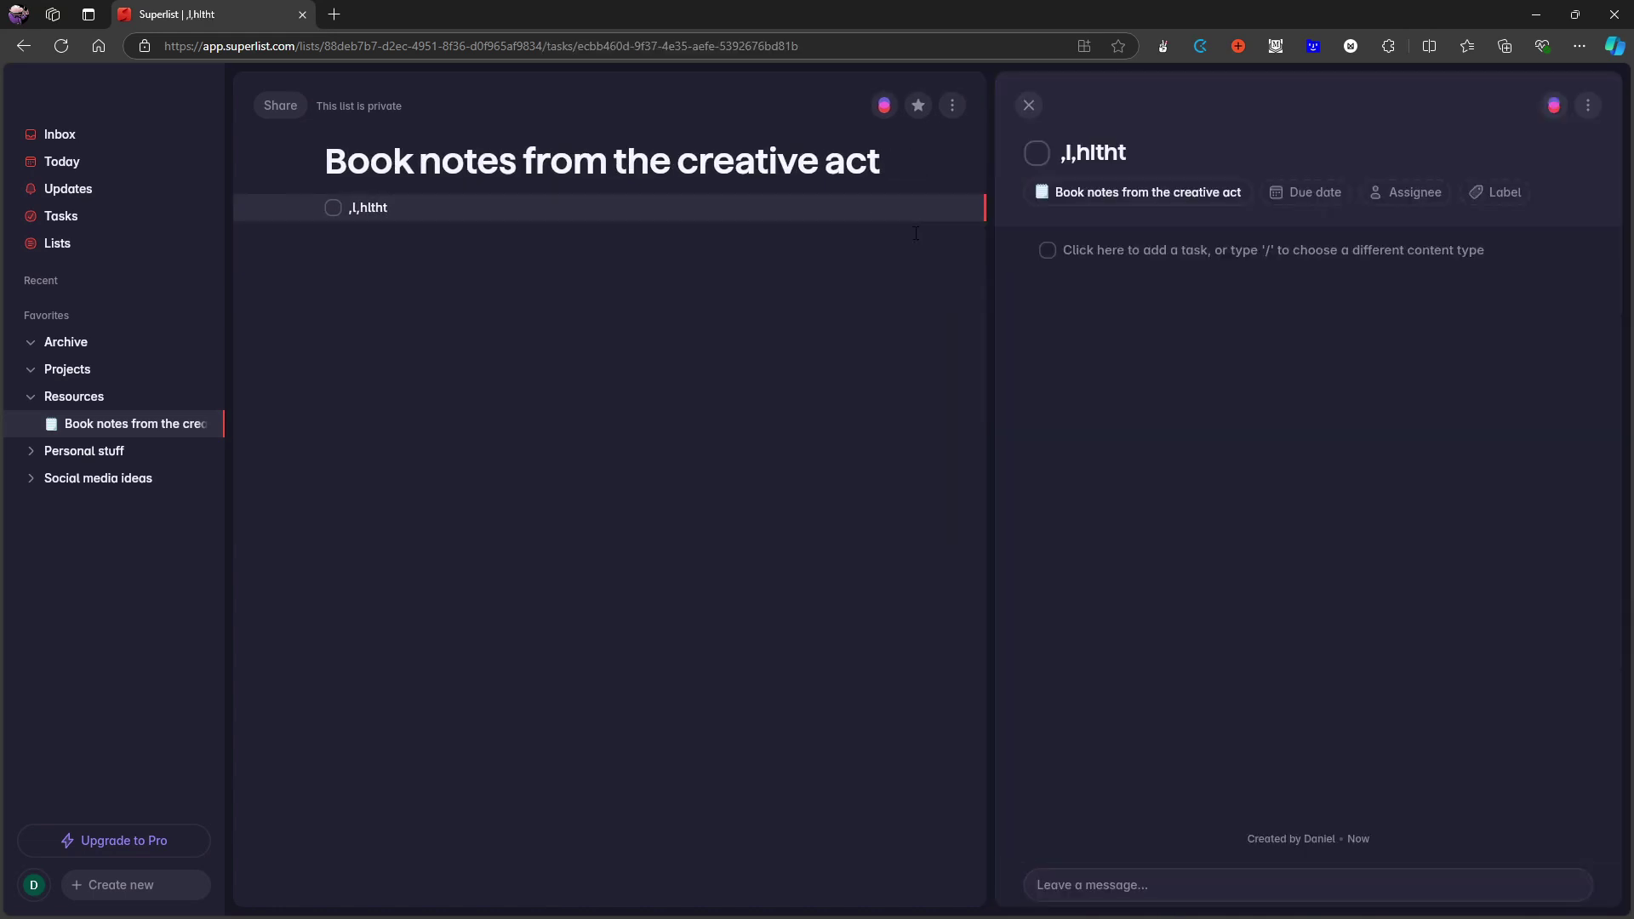
left_click(1165, 253)
key("BackSpace")
type("gtlgø")
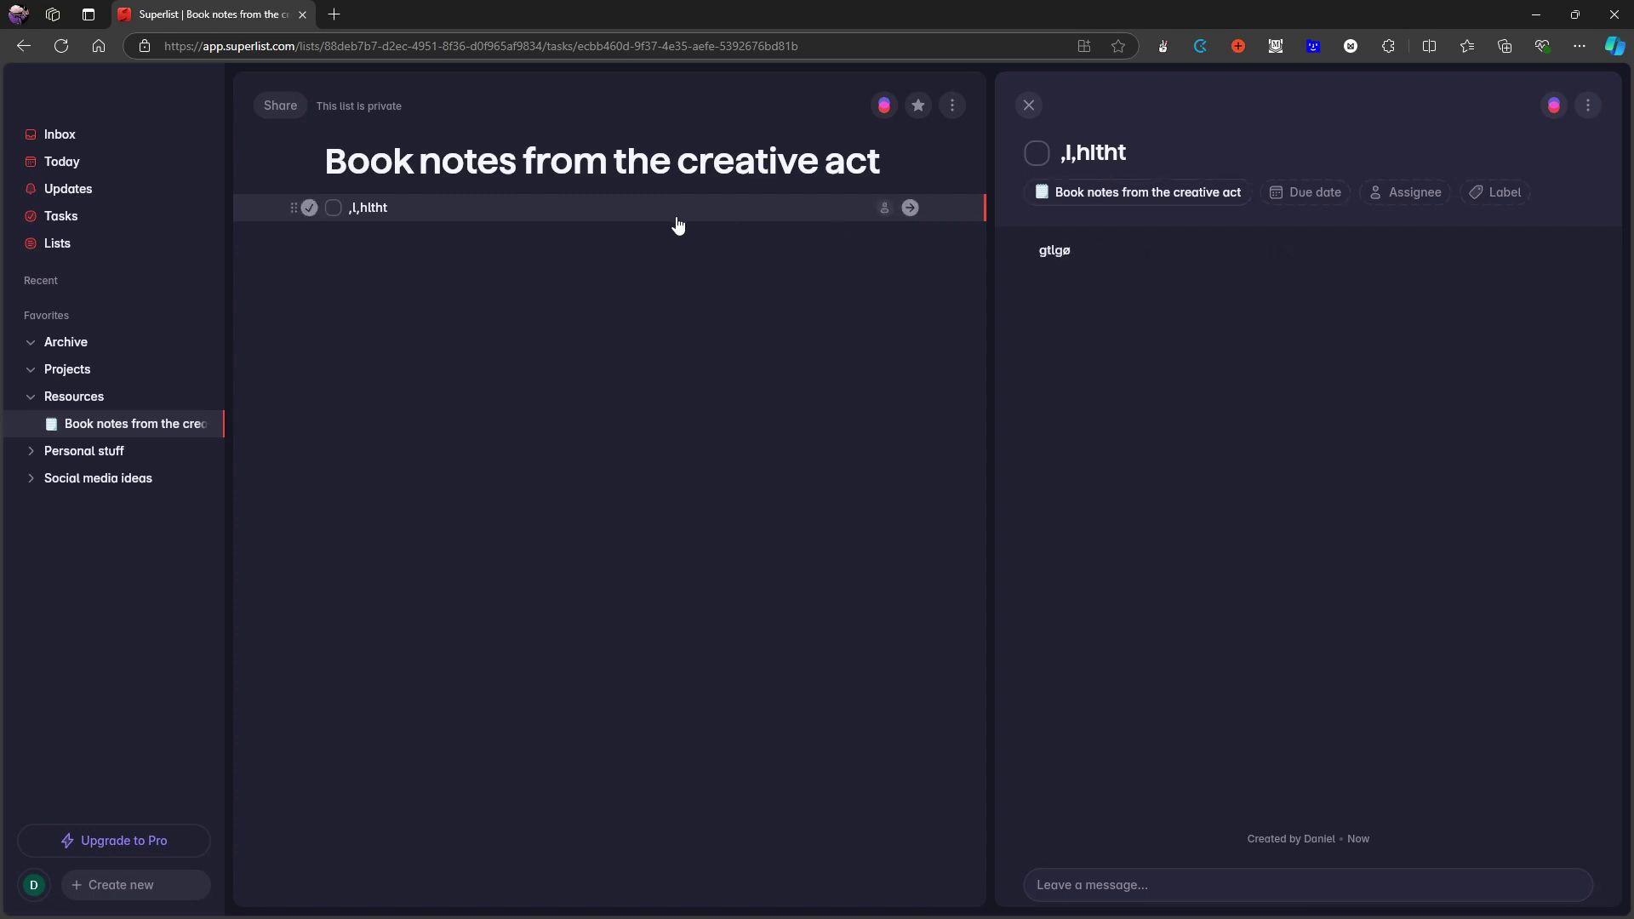
left_click(1028, 104)
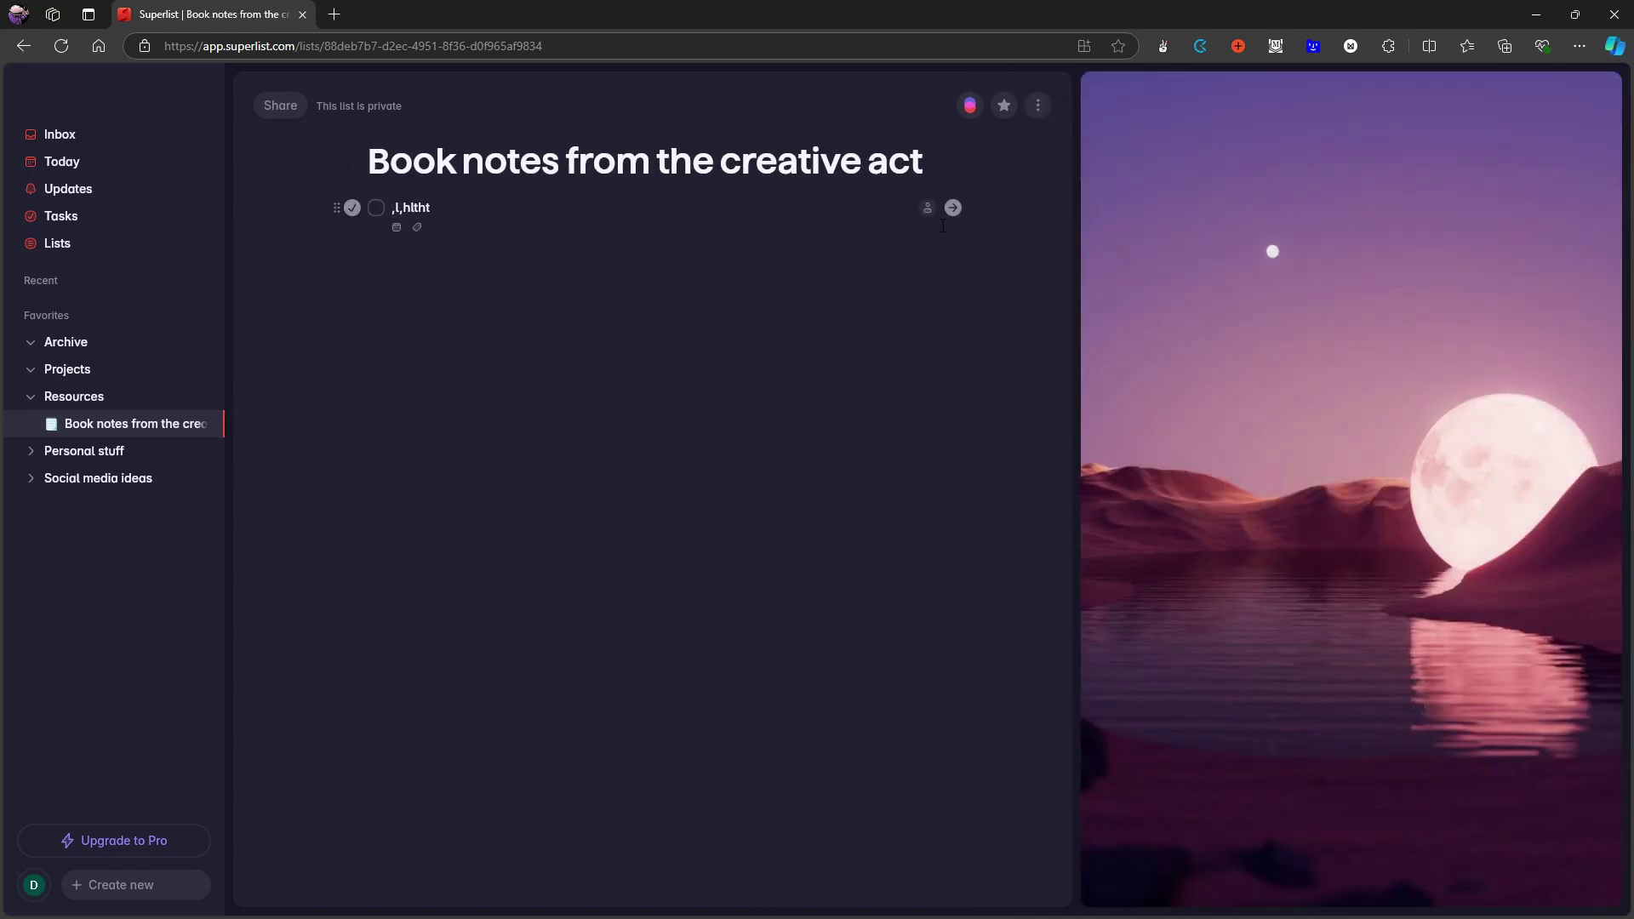
Step: Convert the task line into a paragraph and erase its text
left_click(351, 213)
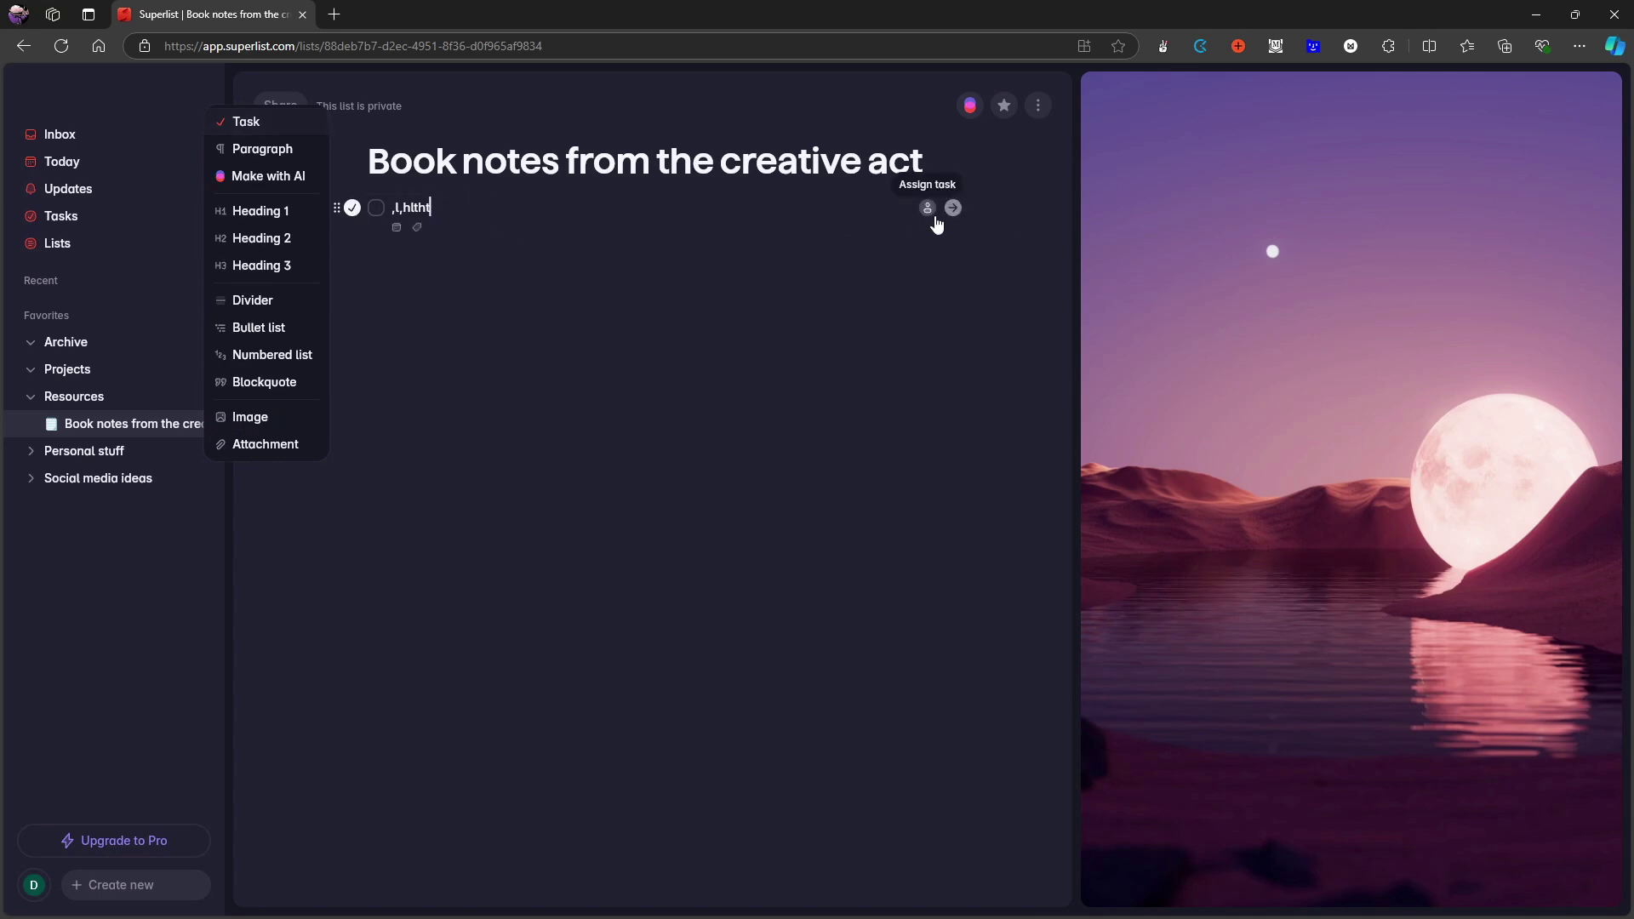
left_click(301, 160)
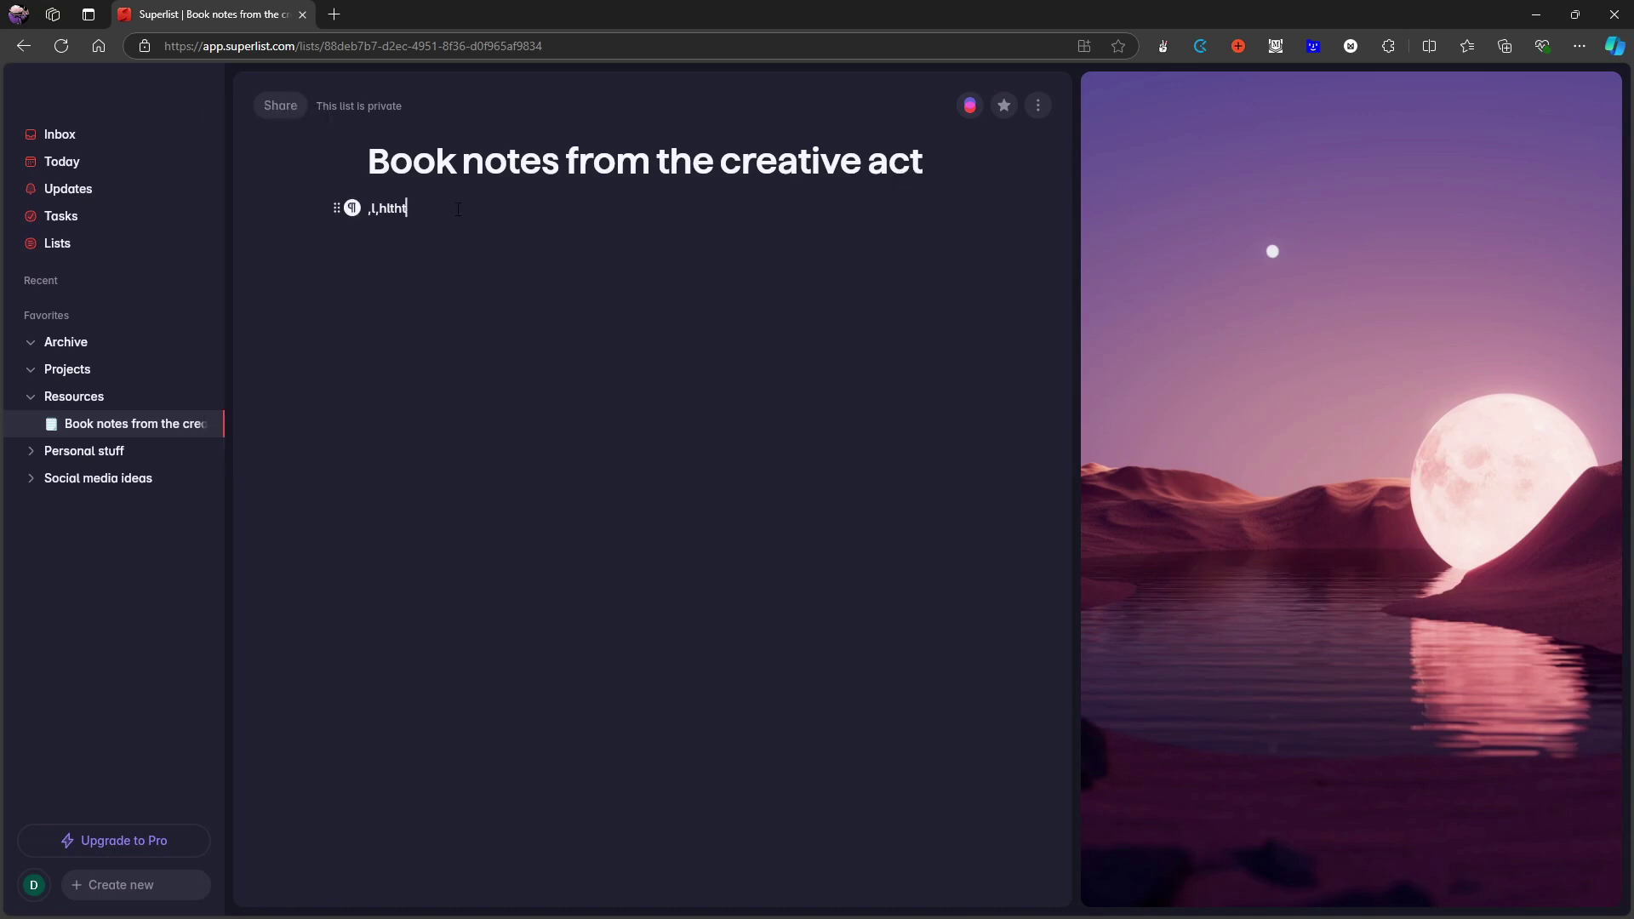
key("BackSpace")
key("BackSpace")
key("BackSpace")
key("BackSpace")
key("BackSpace")
key("BackSpace")
key("BackSpace")
key("BackSpace")
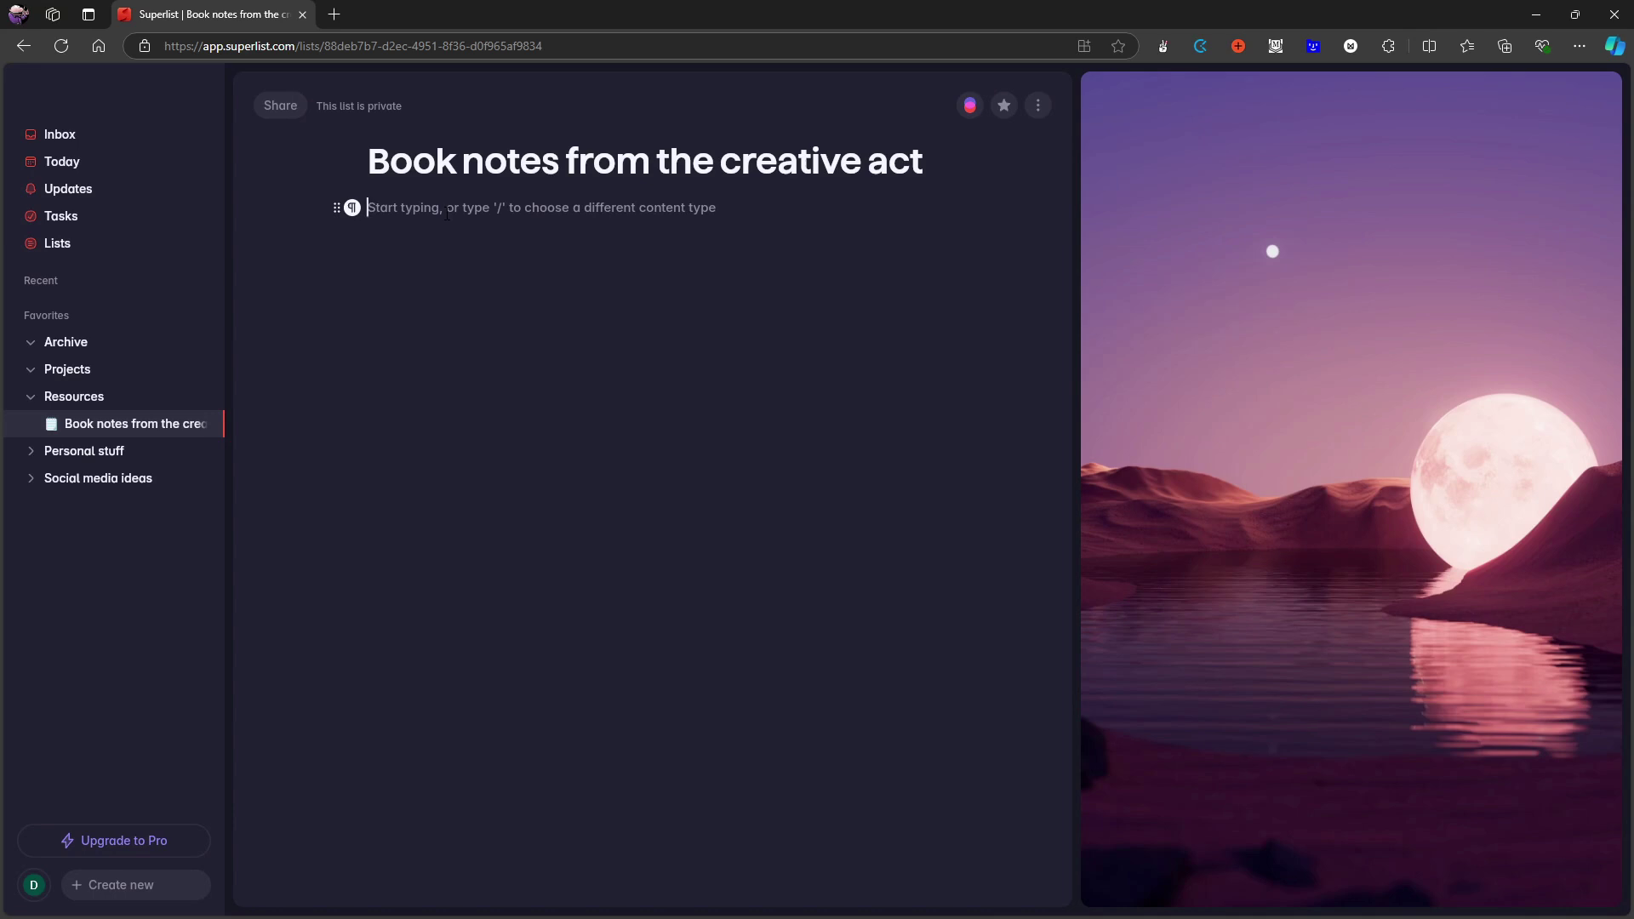
Step: Rename the list from 'Book notes from the creative act' to 'To read'
triple_click(657, 177)
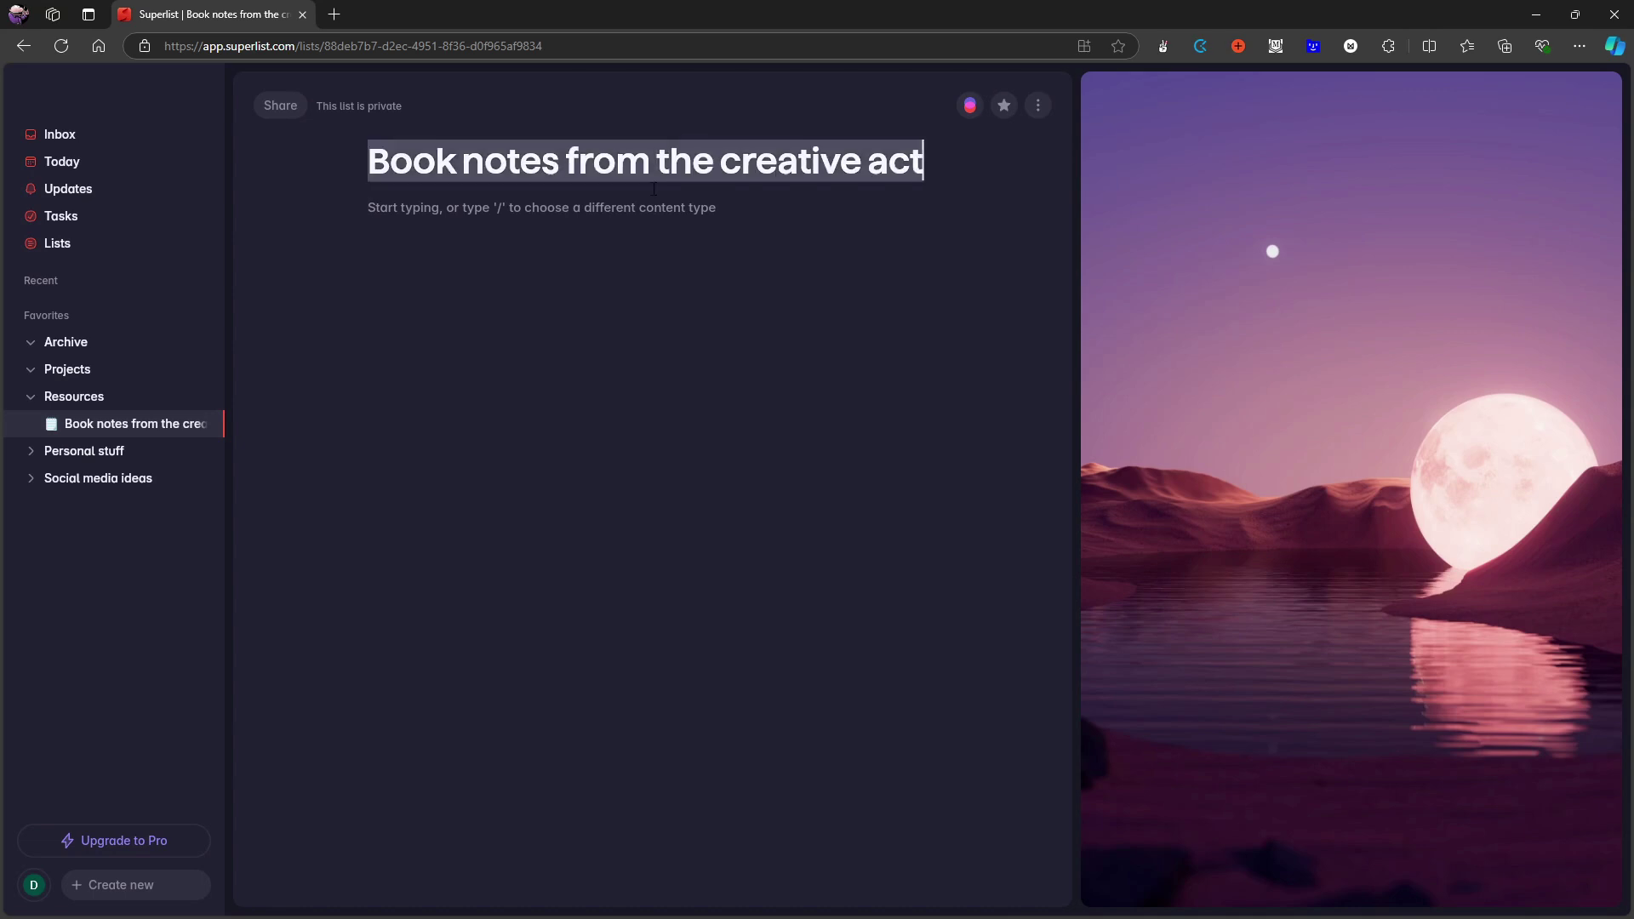
type("Book noyr")
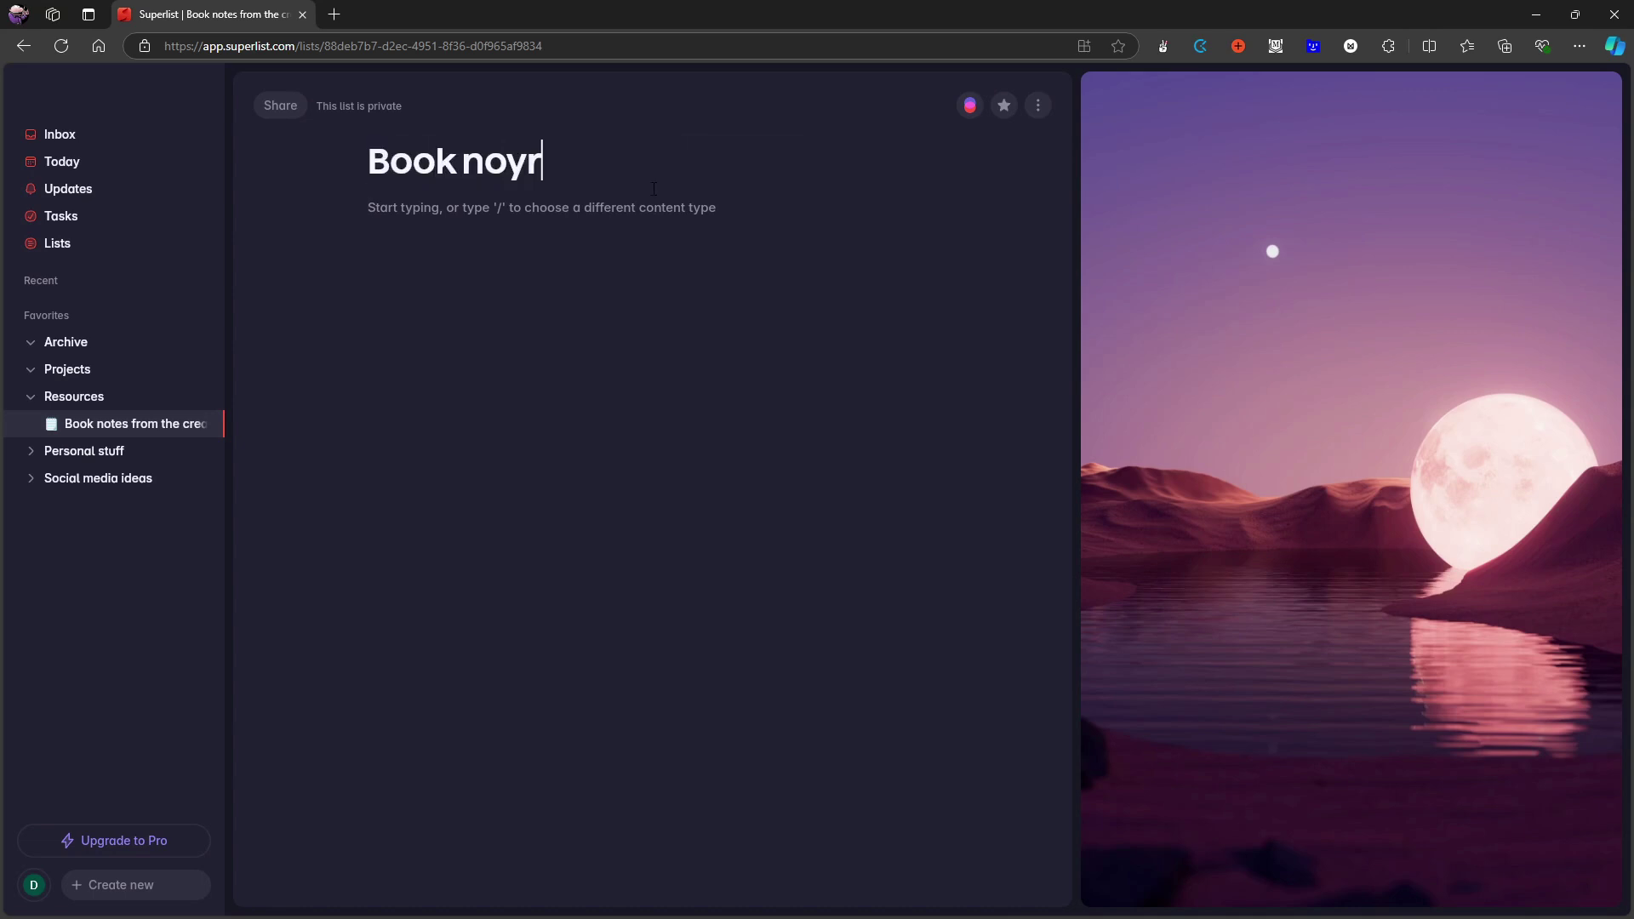
key("BackSpace")
key("BackSpace")
key("BackSpace")
key("BackSpace")
key("BackSpace")
key("BackSpace")
key("BackSpace")
key("BackSpace")
key("BackSpace")
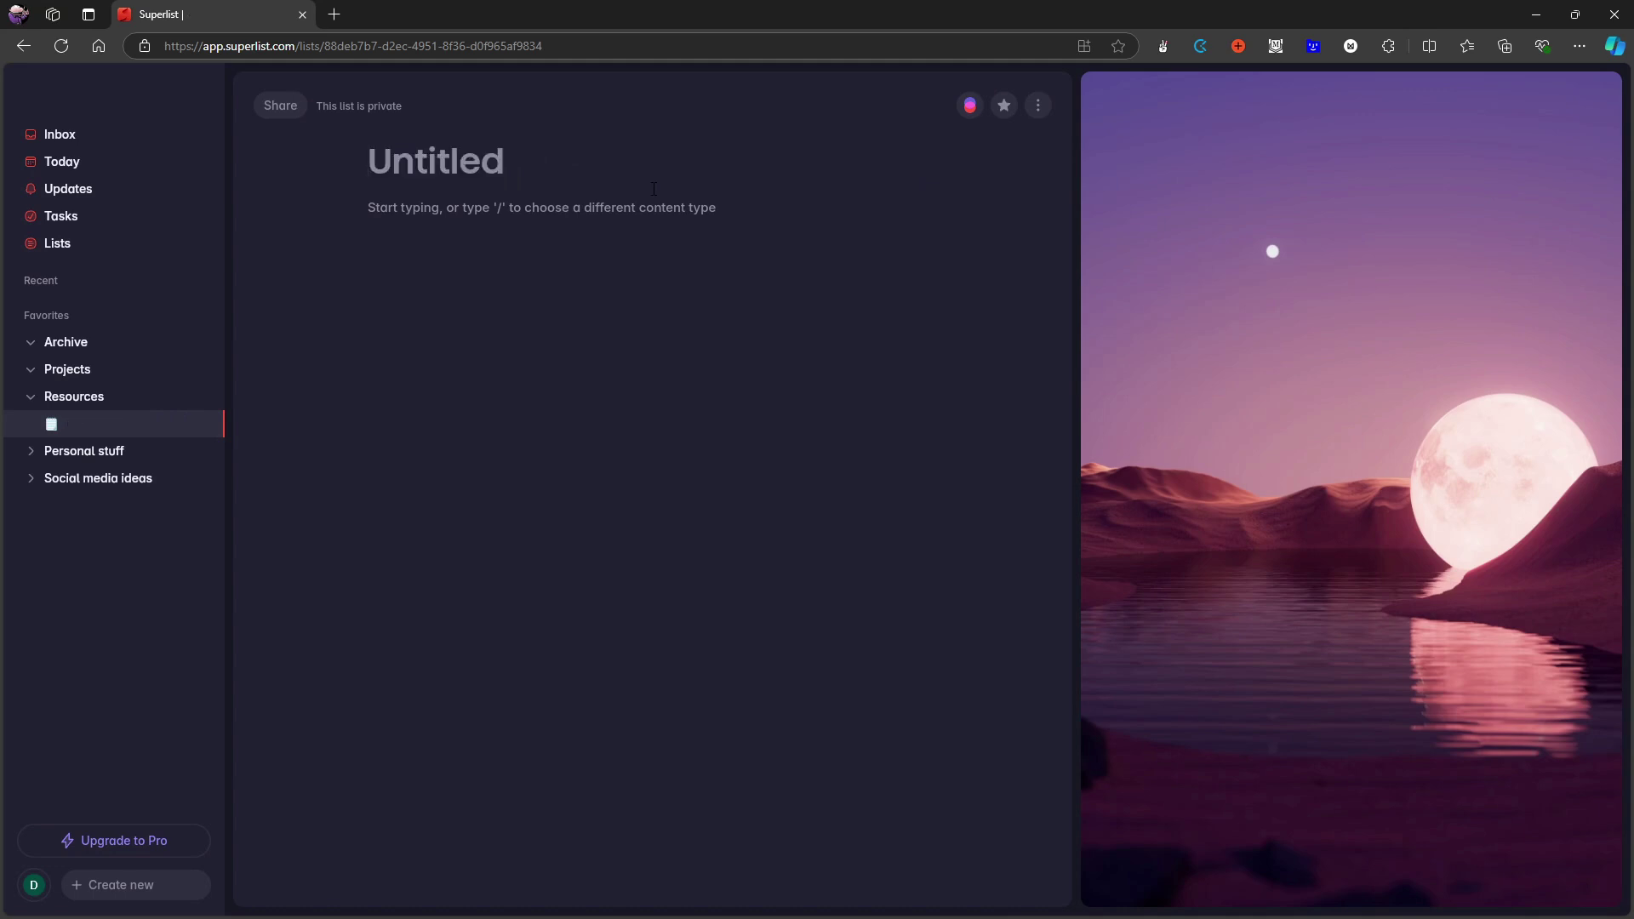
type("To read")
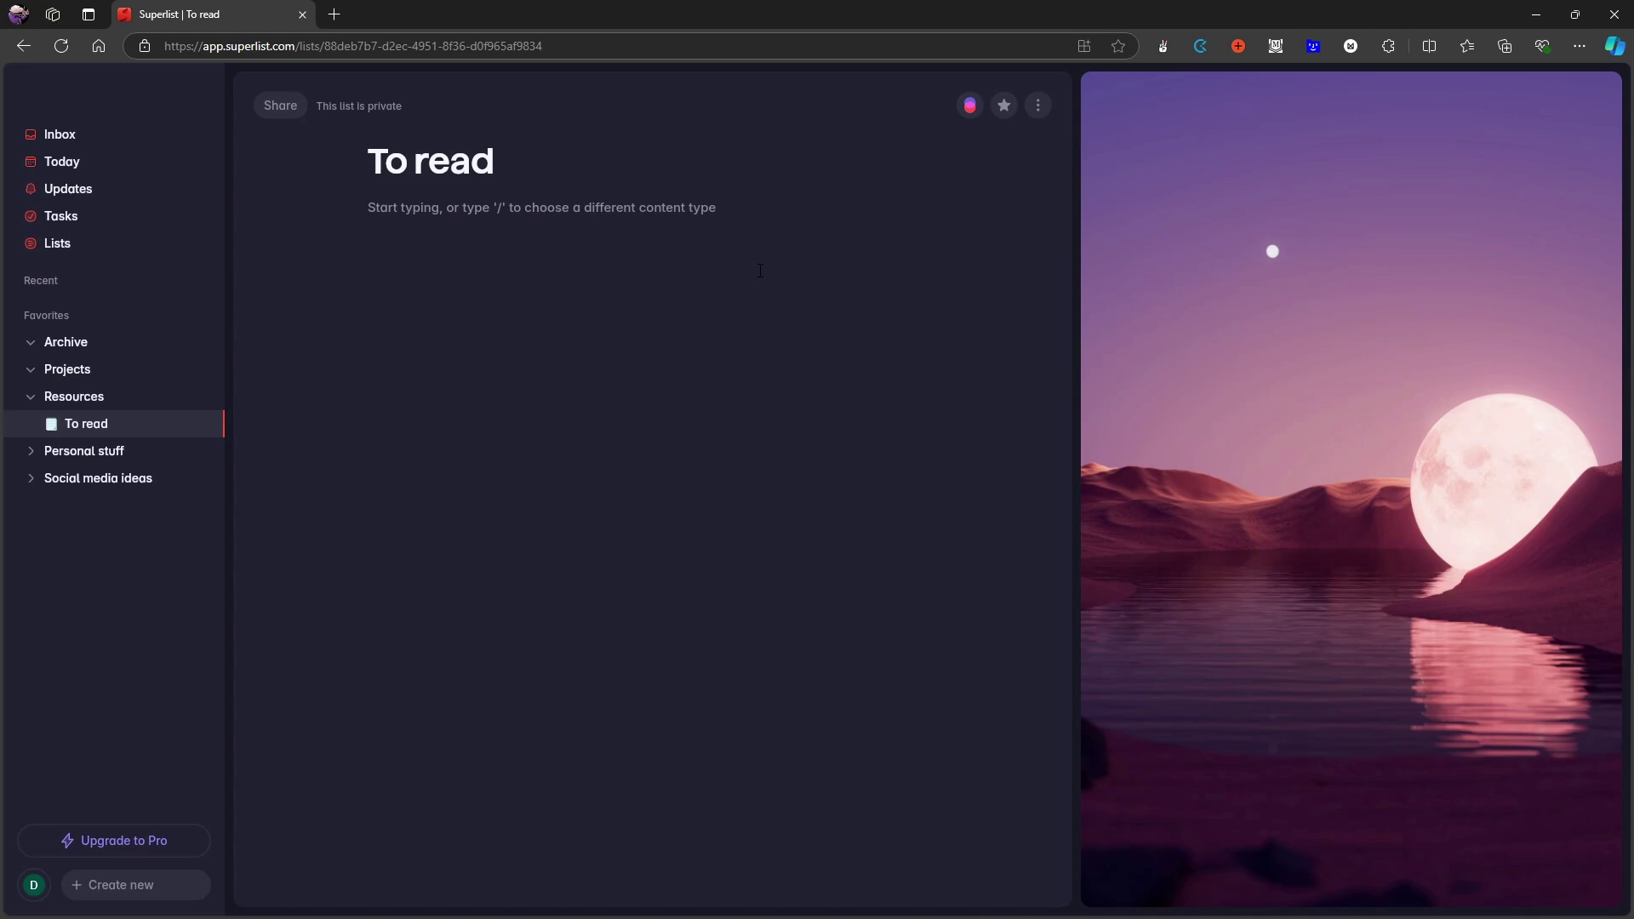
Step: Add the task 'The creative act', mark it completed, and view its details
left_click(521, 201)
left_click(353, 220)
left_click(281, 123)
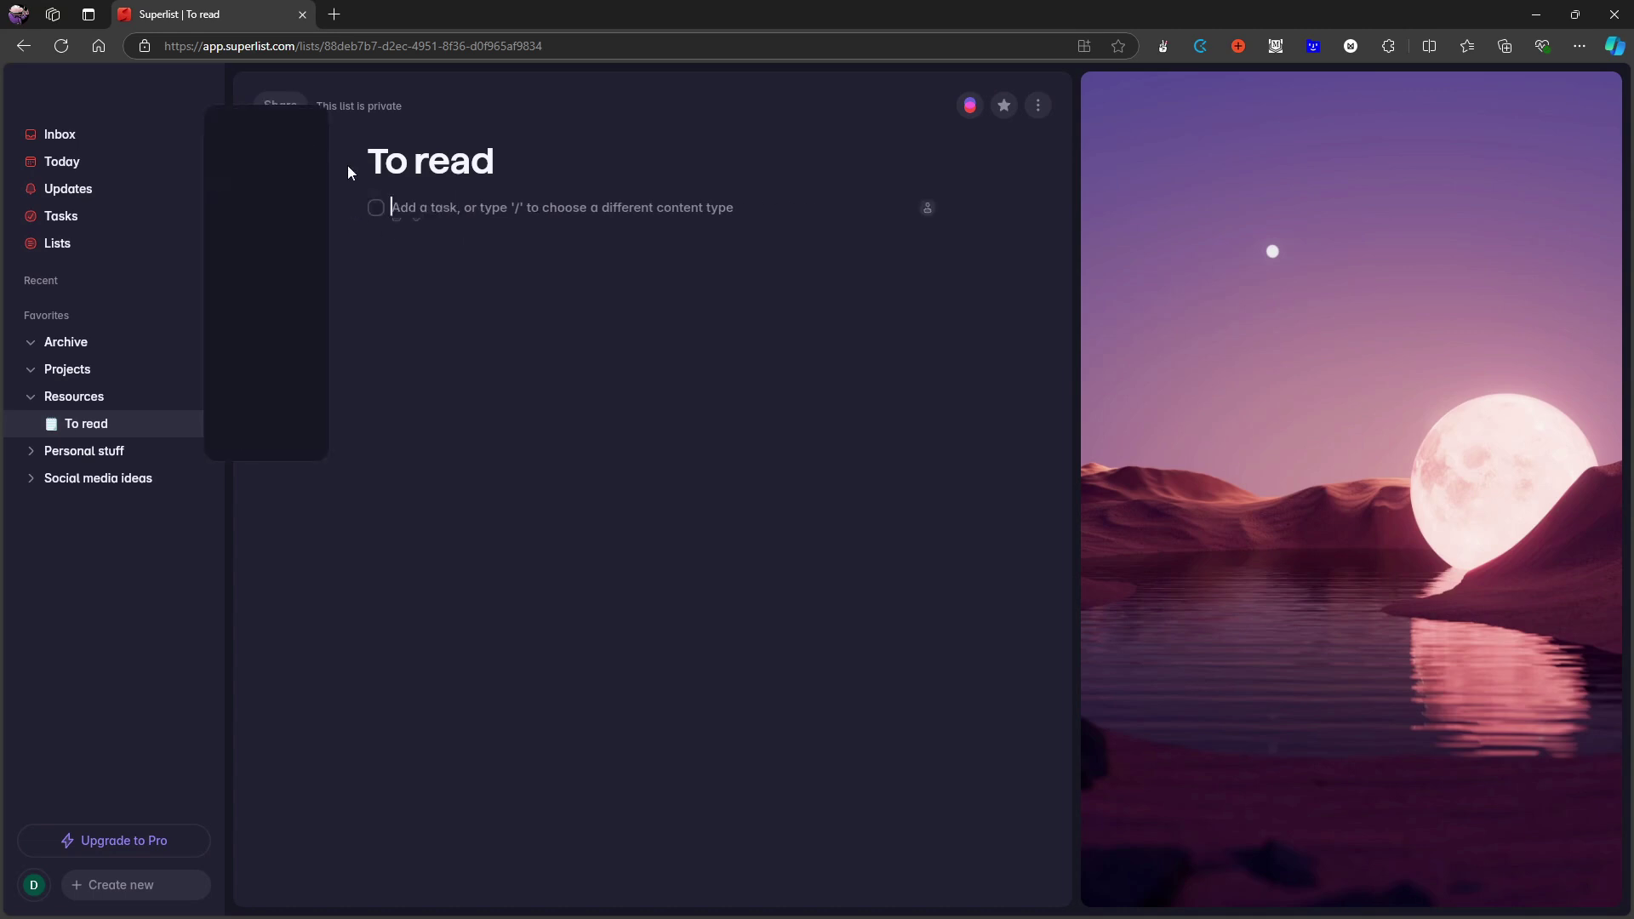
type("The")
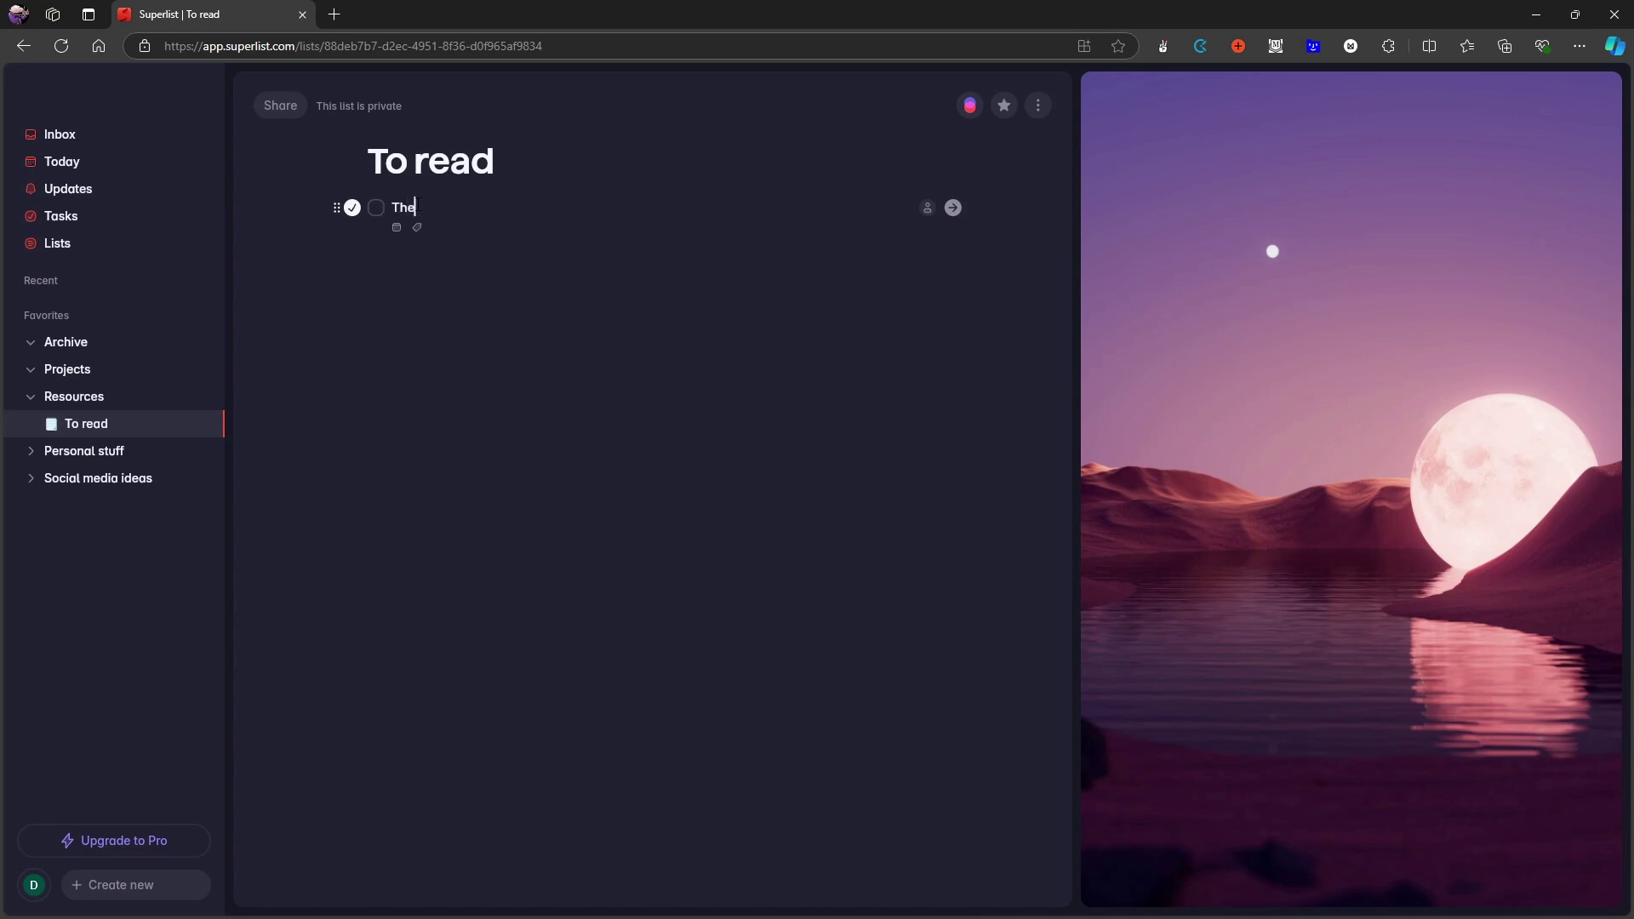
type(" creative act")
left_click(376, 207)
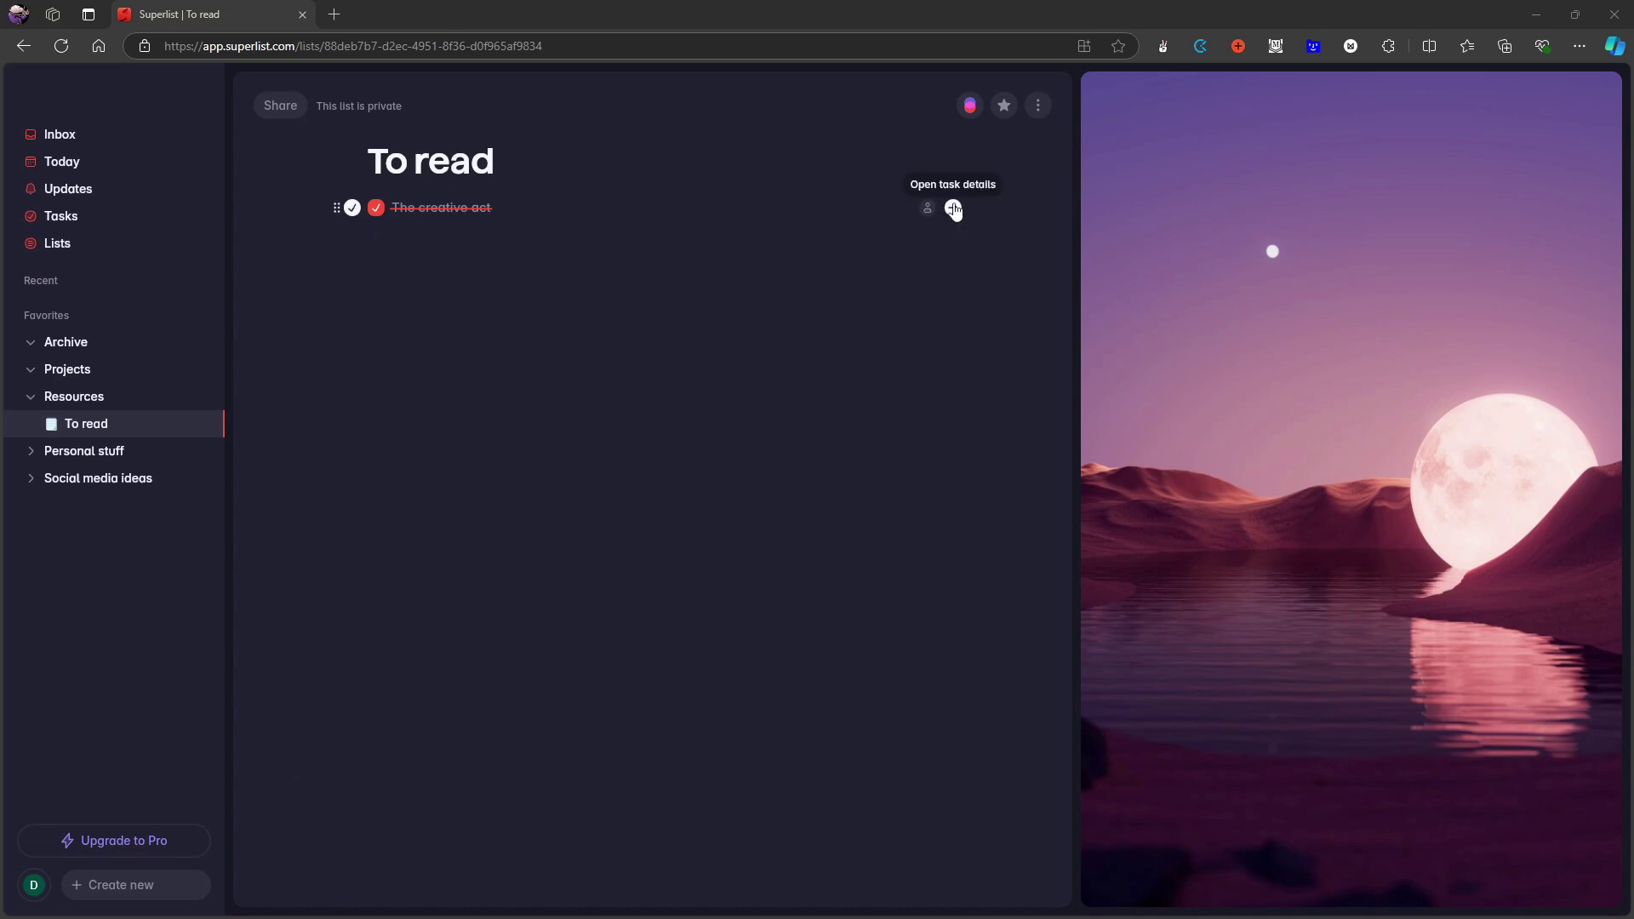
left_click(953, 208)
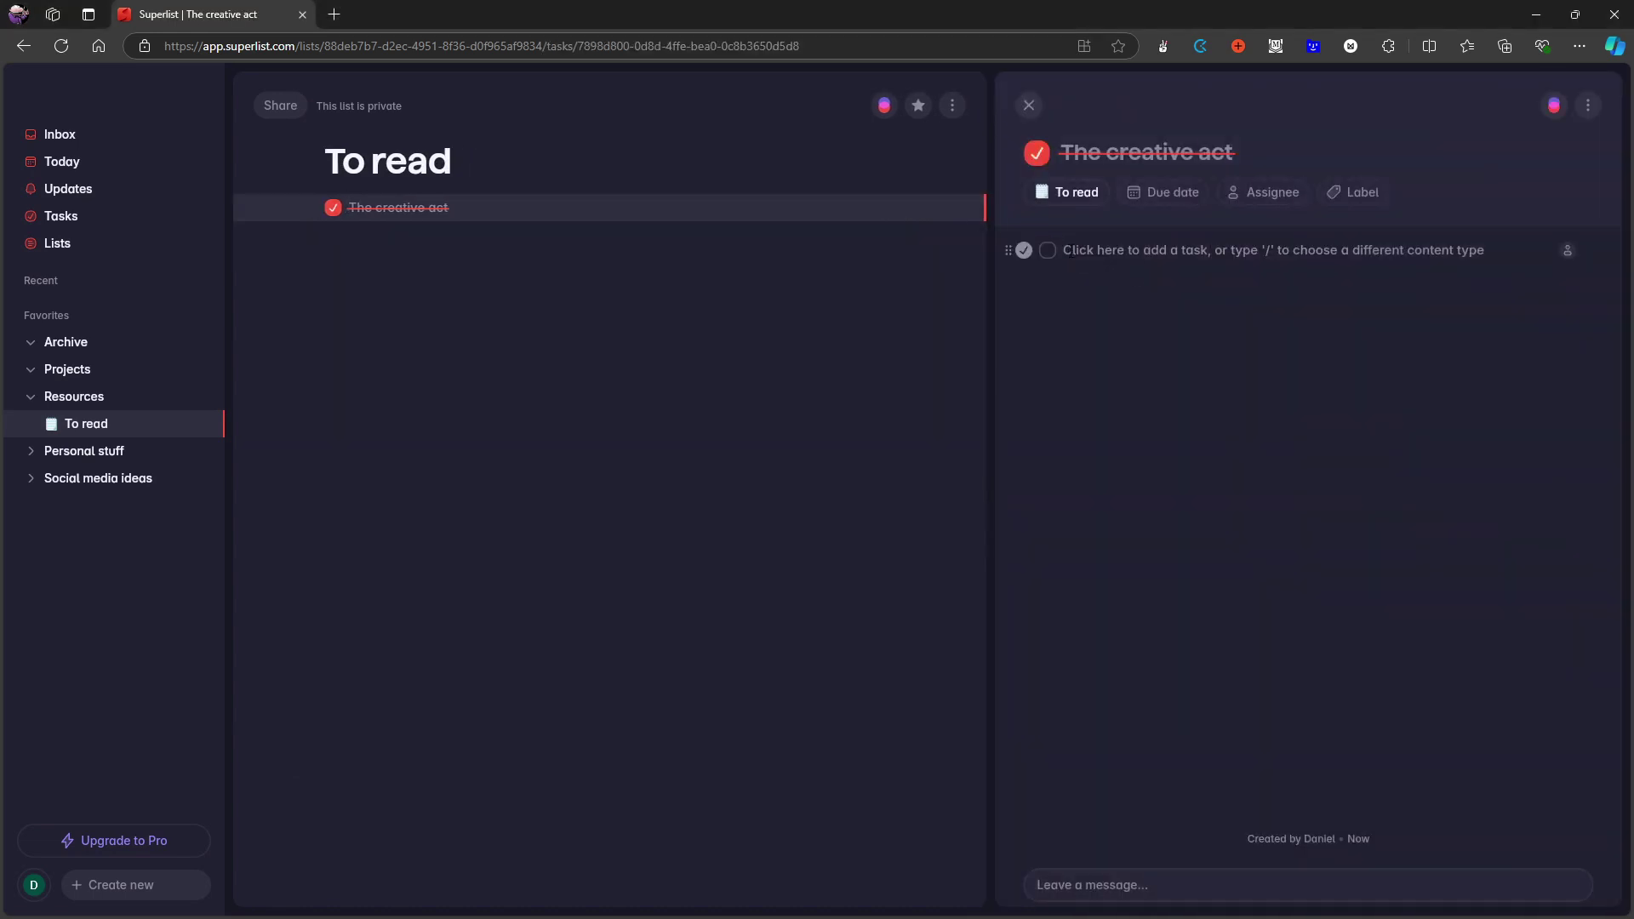
Step: Give The creative act the note 'test for a book note' plus a bulleted line 'gjgkrjgkd'
left_click(1104, 247)
key("BackSpace")
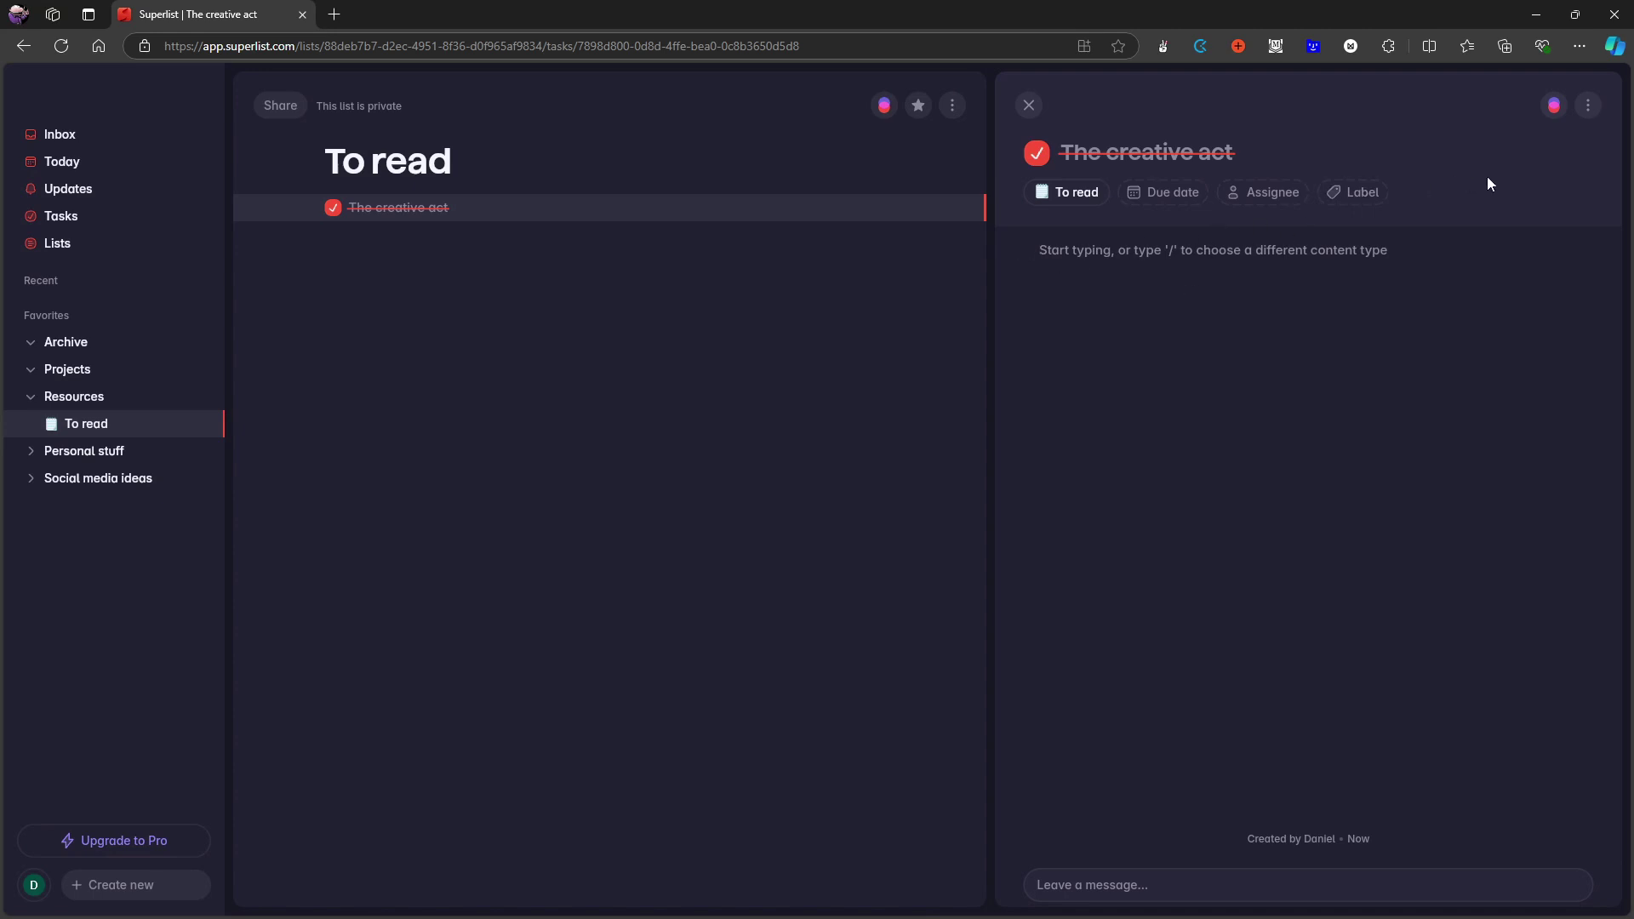
left_click(1346, 194)
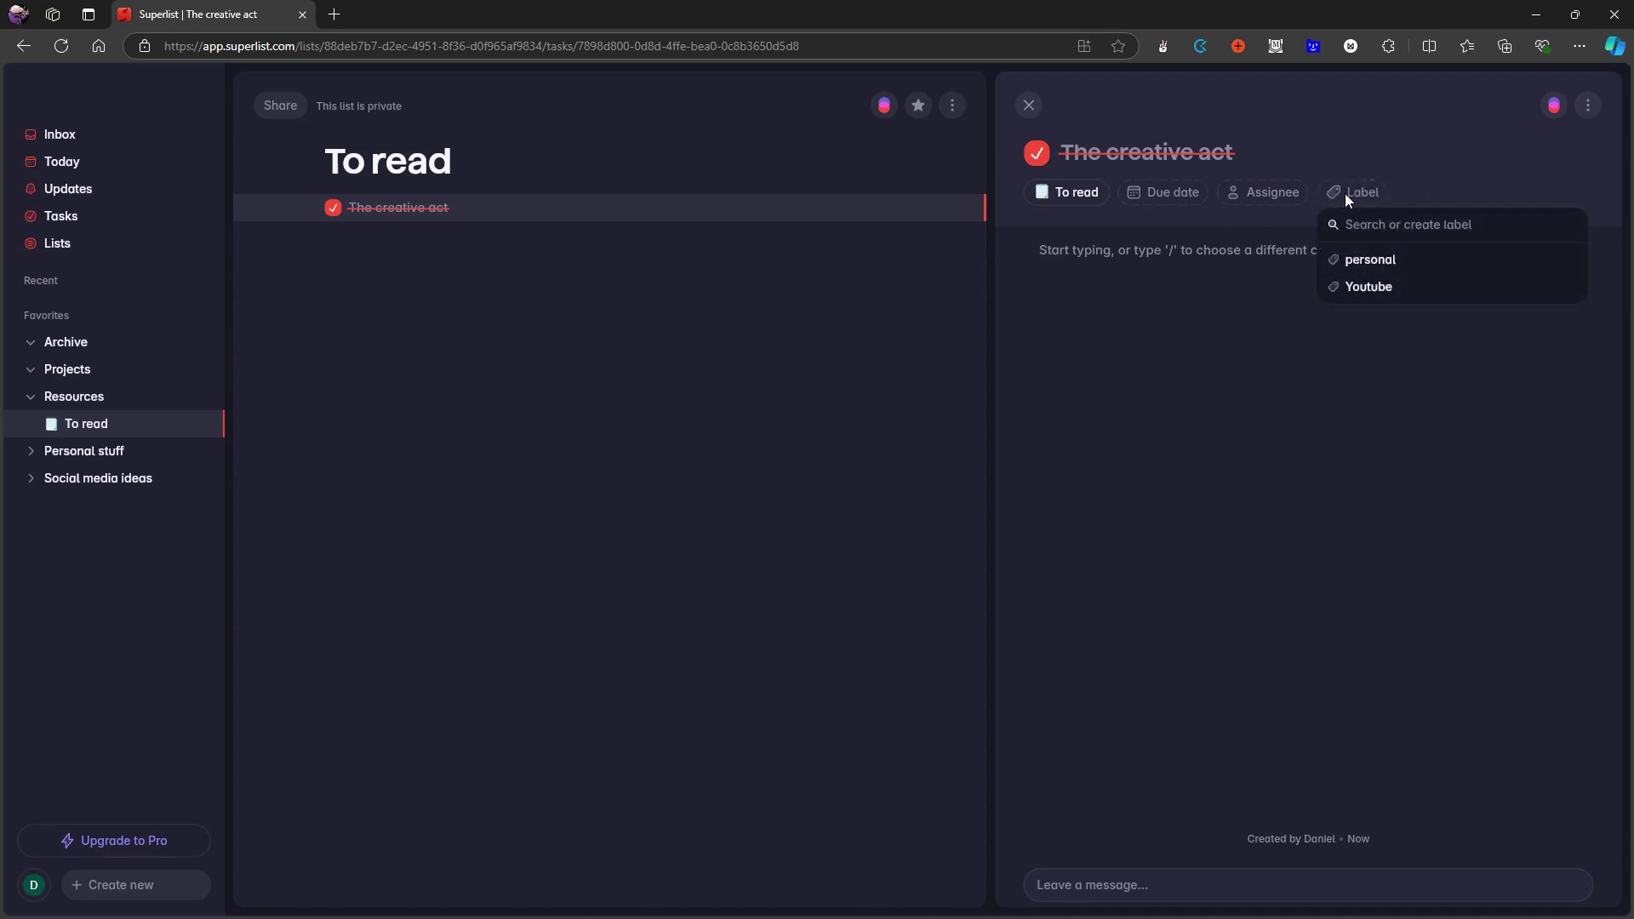
left_click(1176, 266)
type("t")
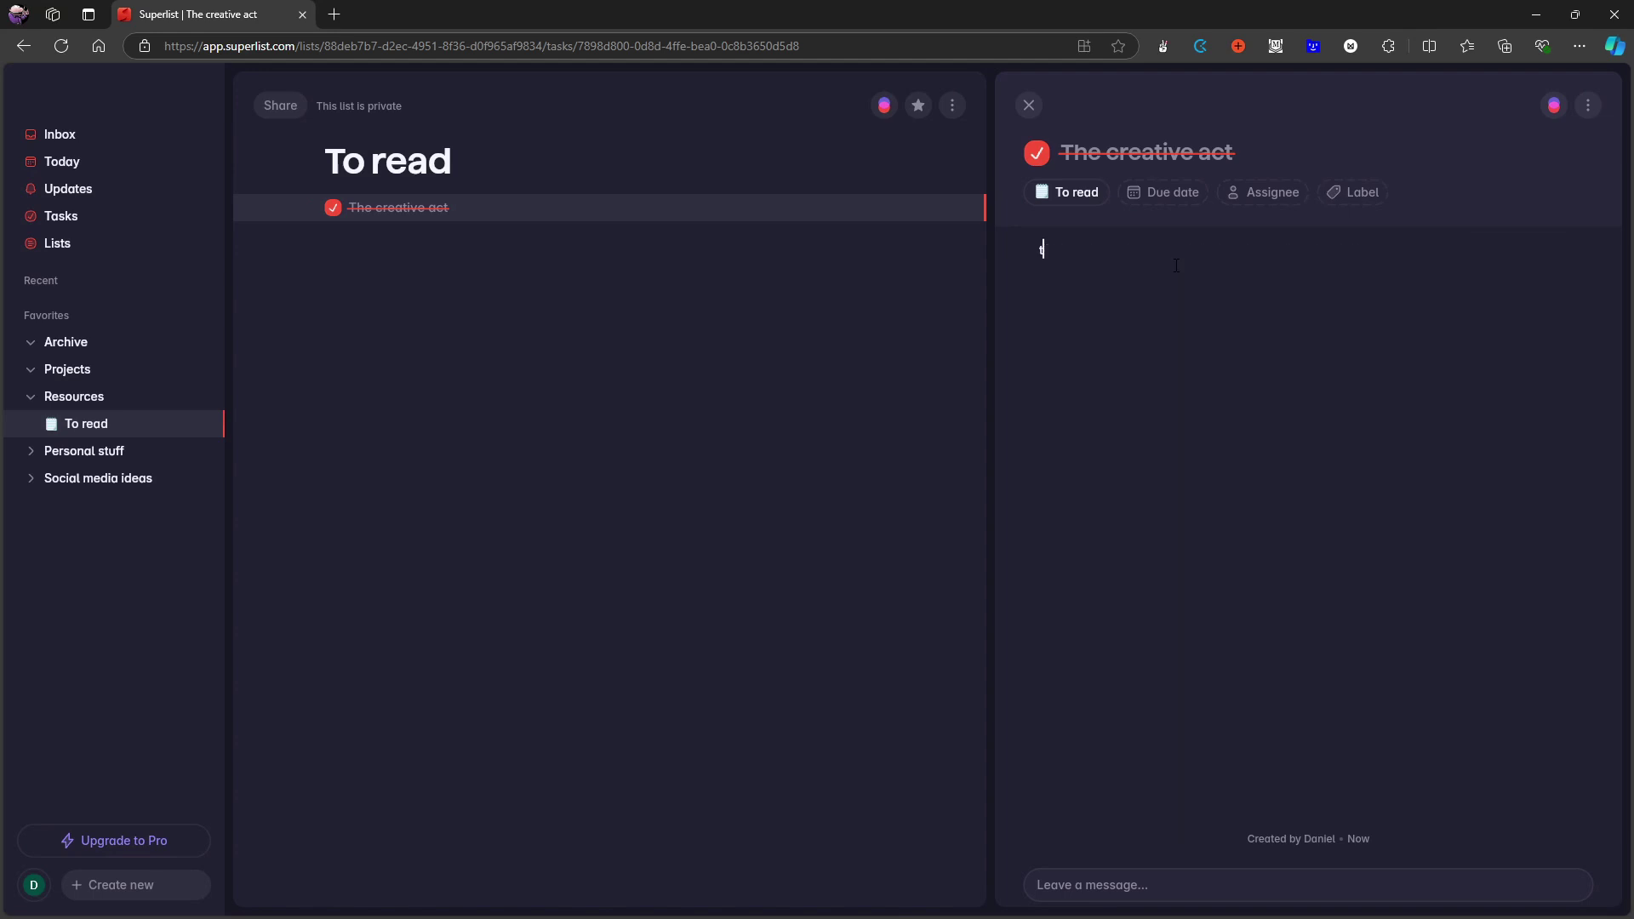
type("est for a book n")
key("Return")
type("-## ffd")
key("BackSpace")
key("BackSpace")
key("BackSpace")
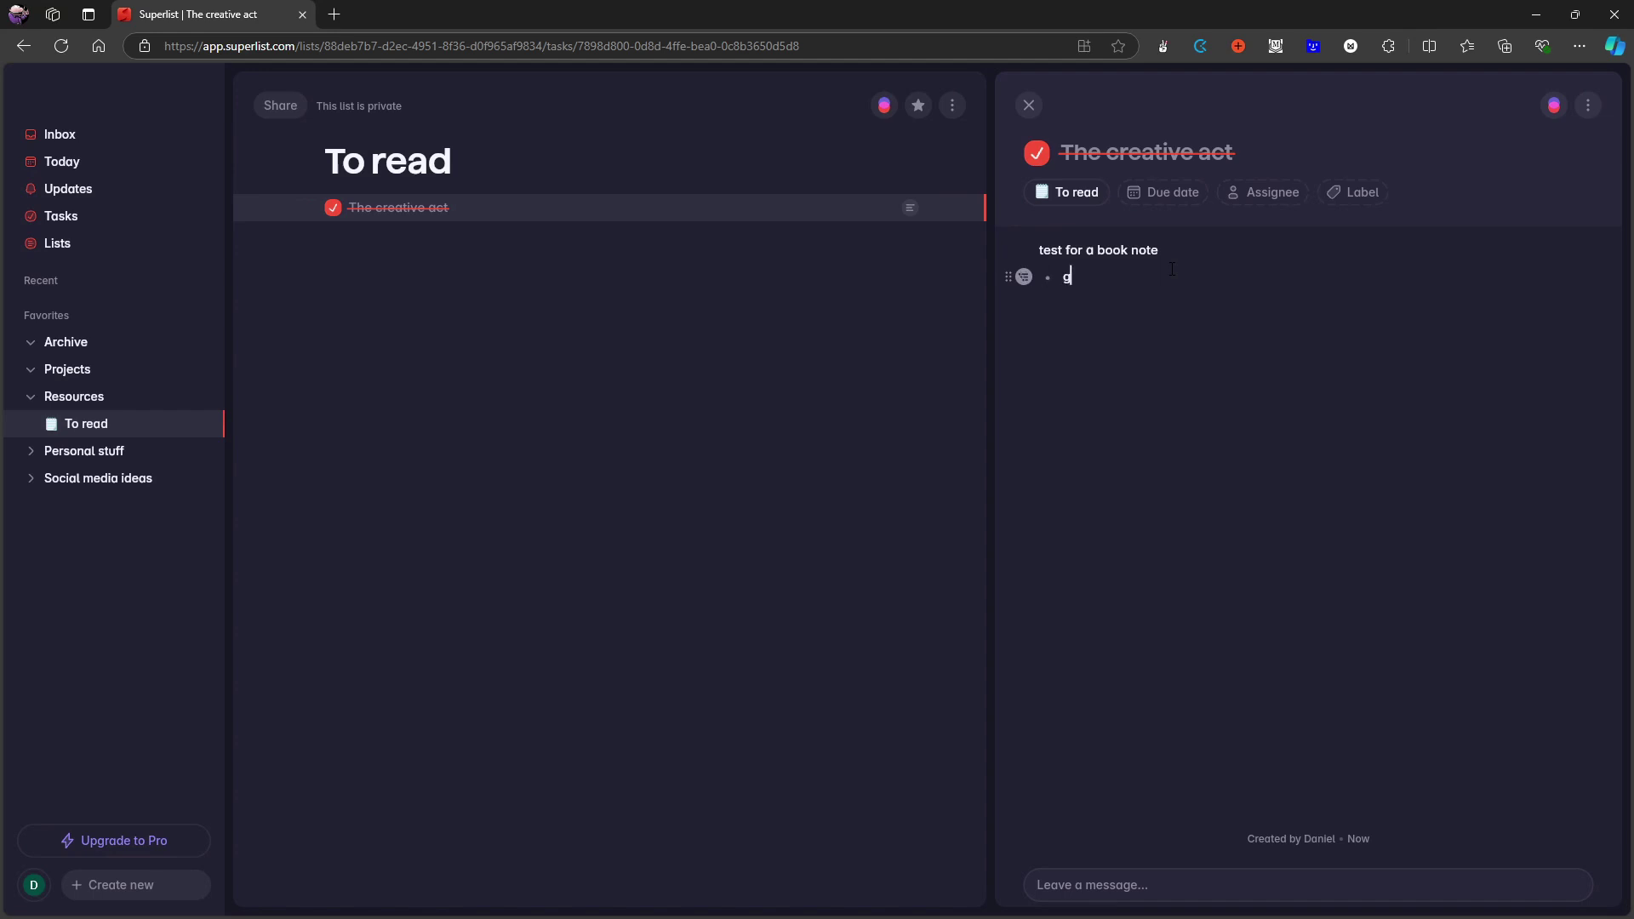
type("jgkrjgkd")
key("Up")
Step: Rename the Untitled list in Social media ideas to 'Youtube video ideas'
left_click(31, 481)
left_click(103, 505)
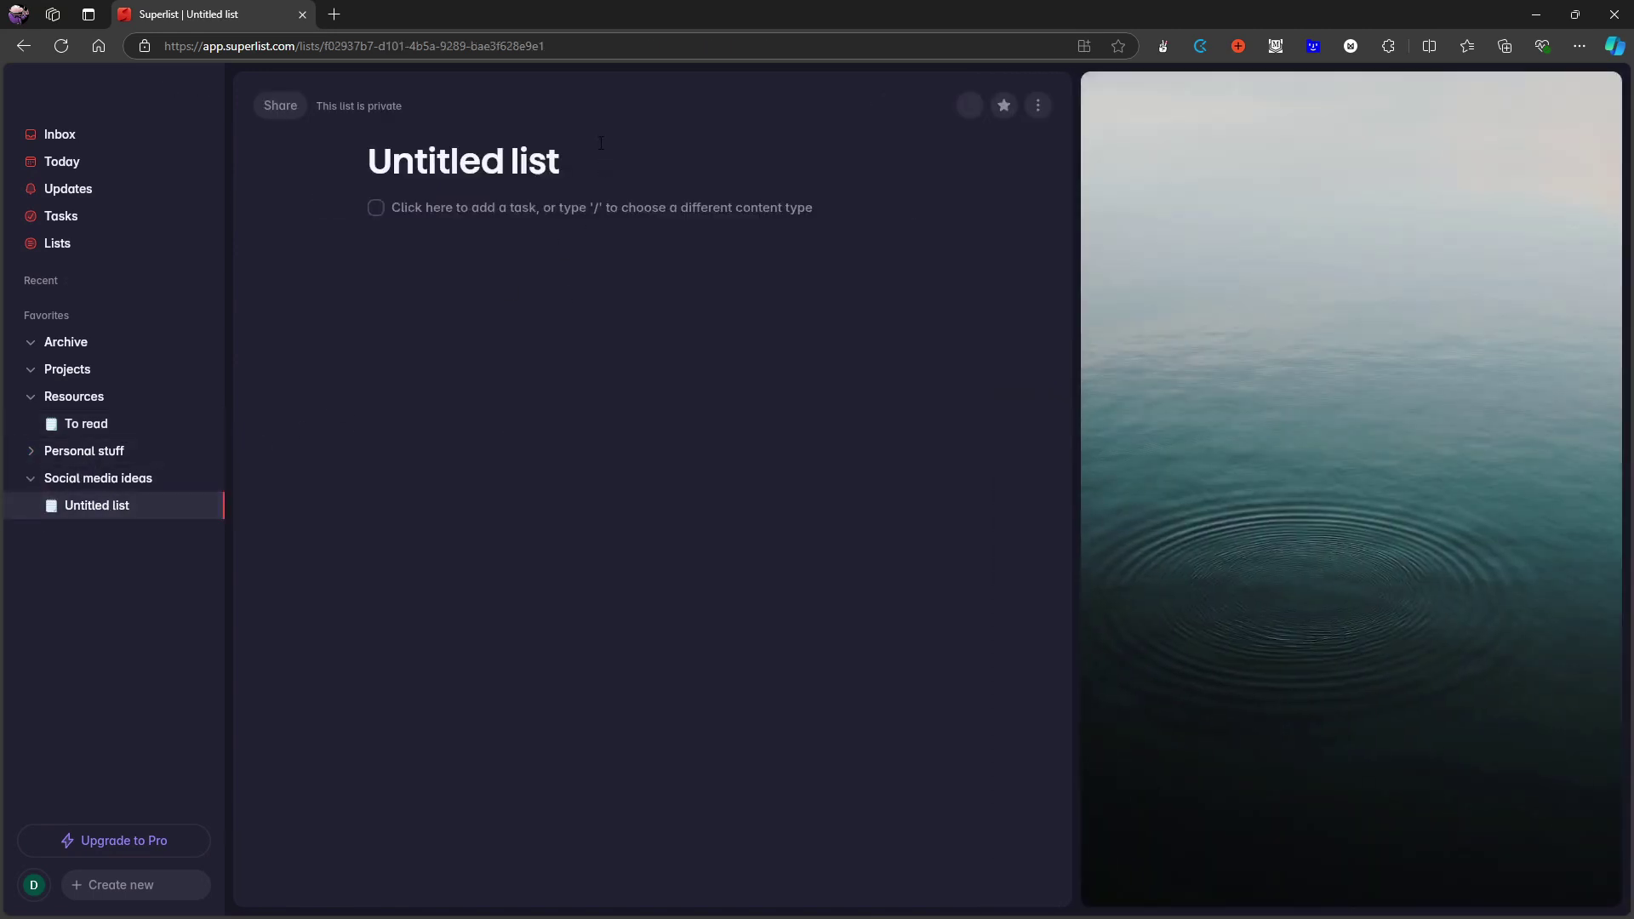
double_click(604, 167)
left_click(604, 166)
left_click_drag(564, 162, 370, 170)
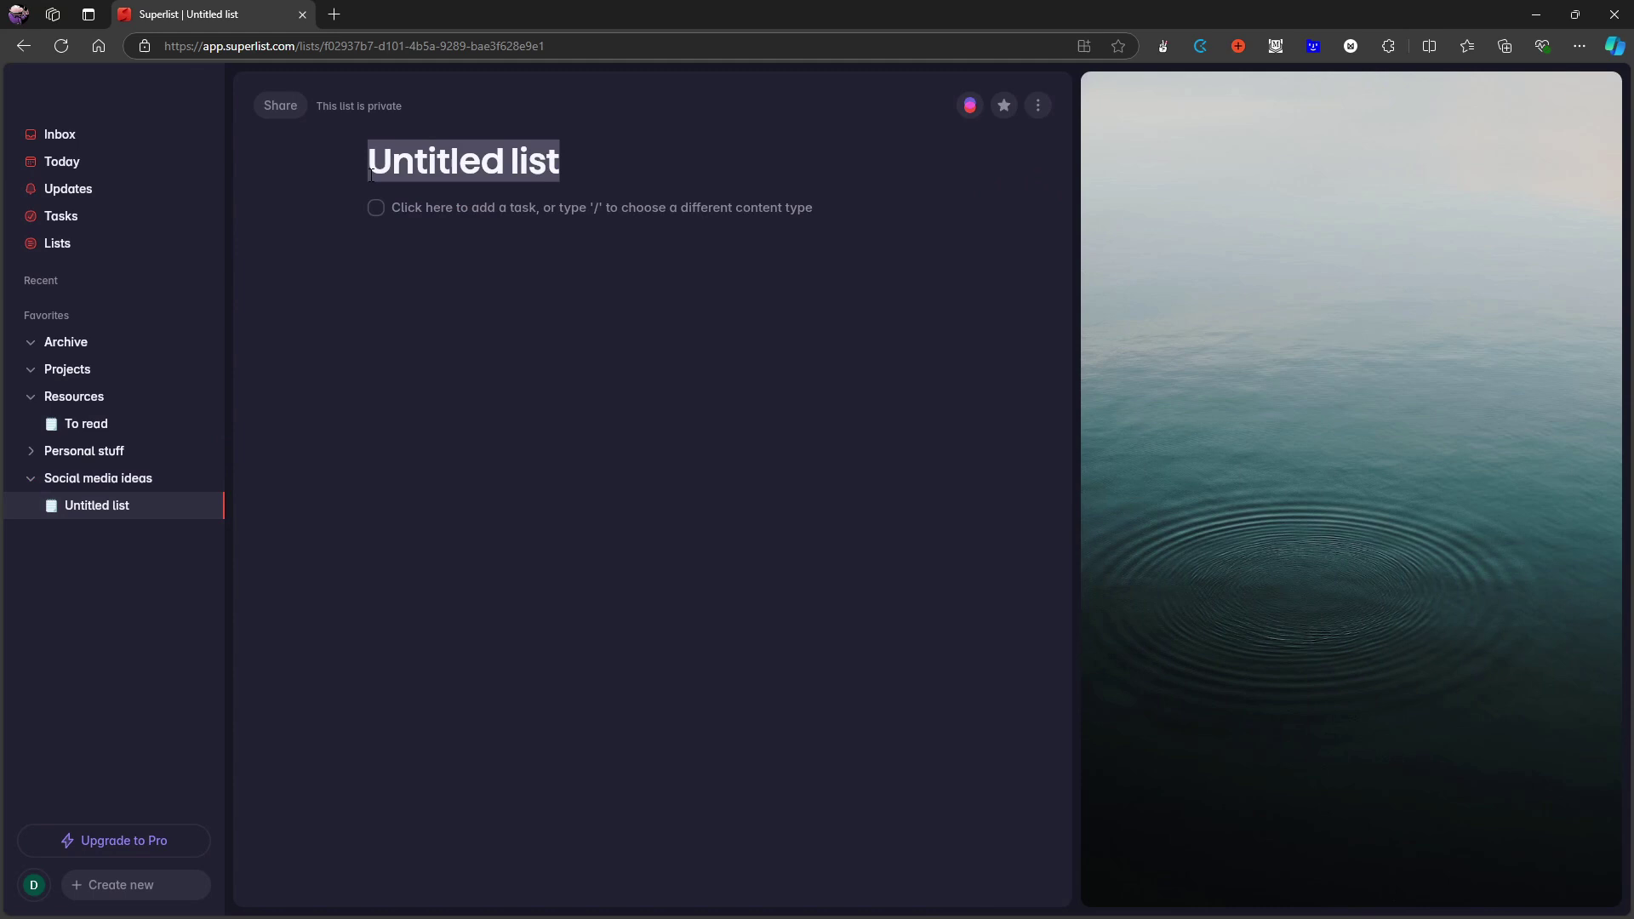
type("Youtube vi")
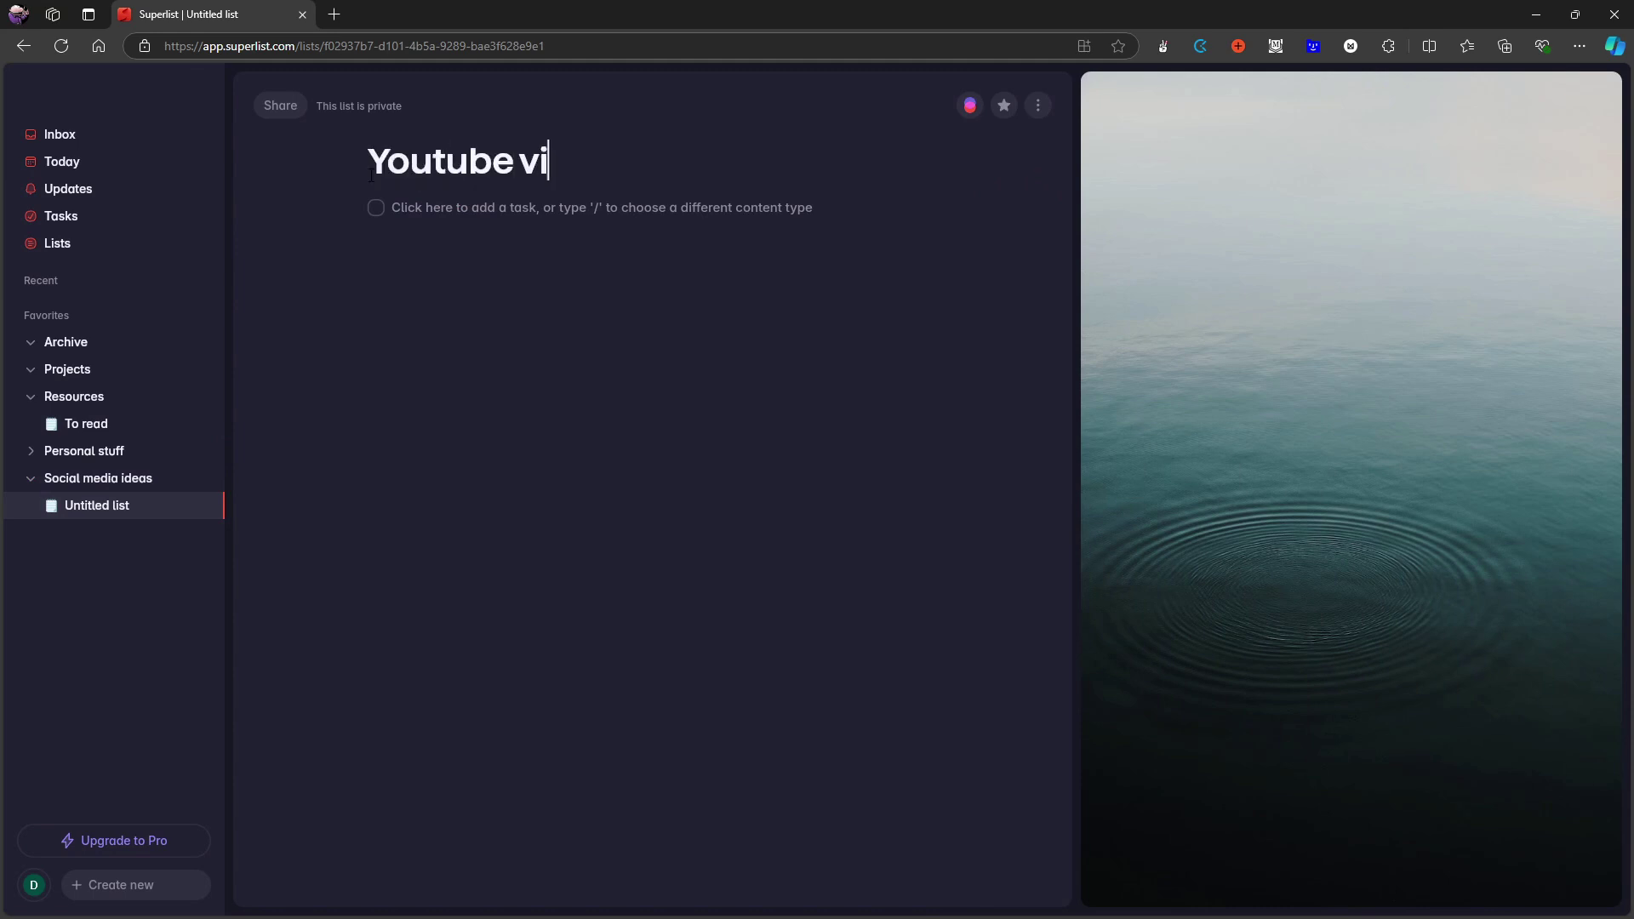
type("deo ideas")
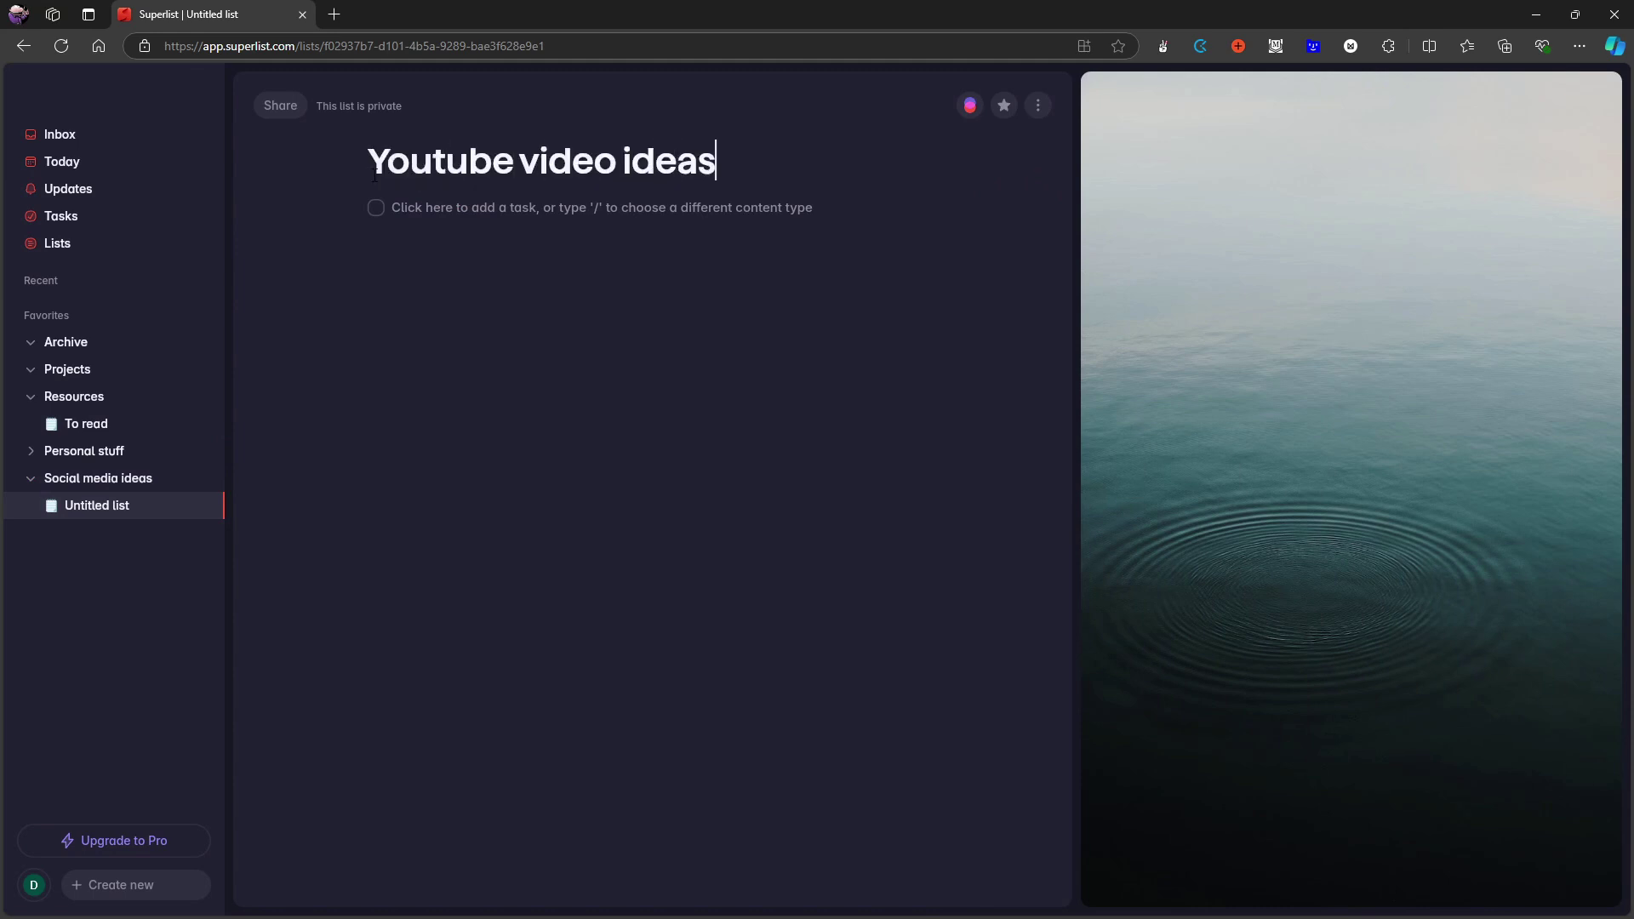
Step: Add the task 'Superlist video' and view its details
left_click(428, 210)
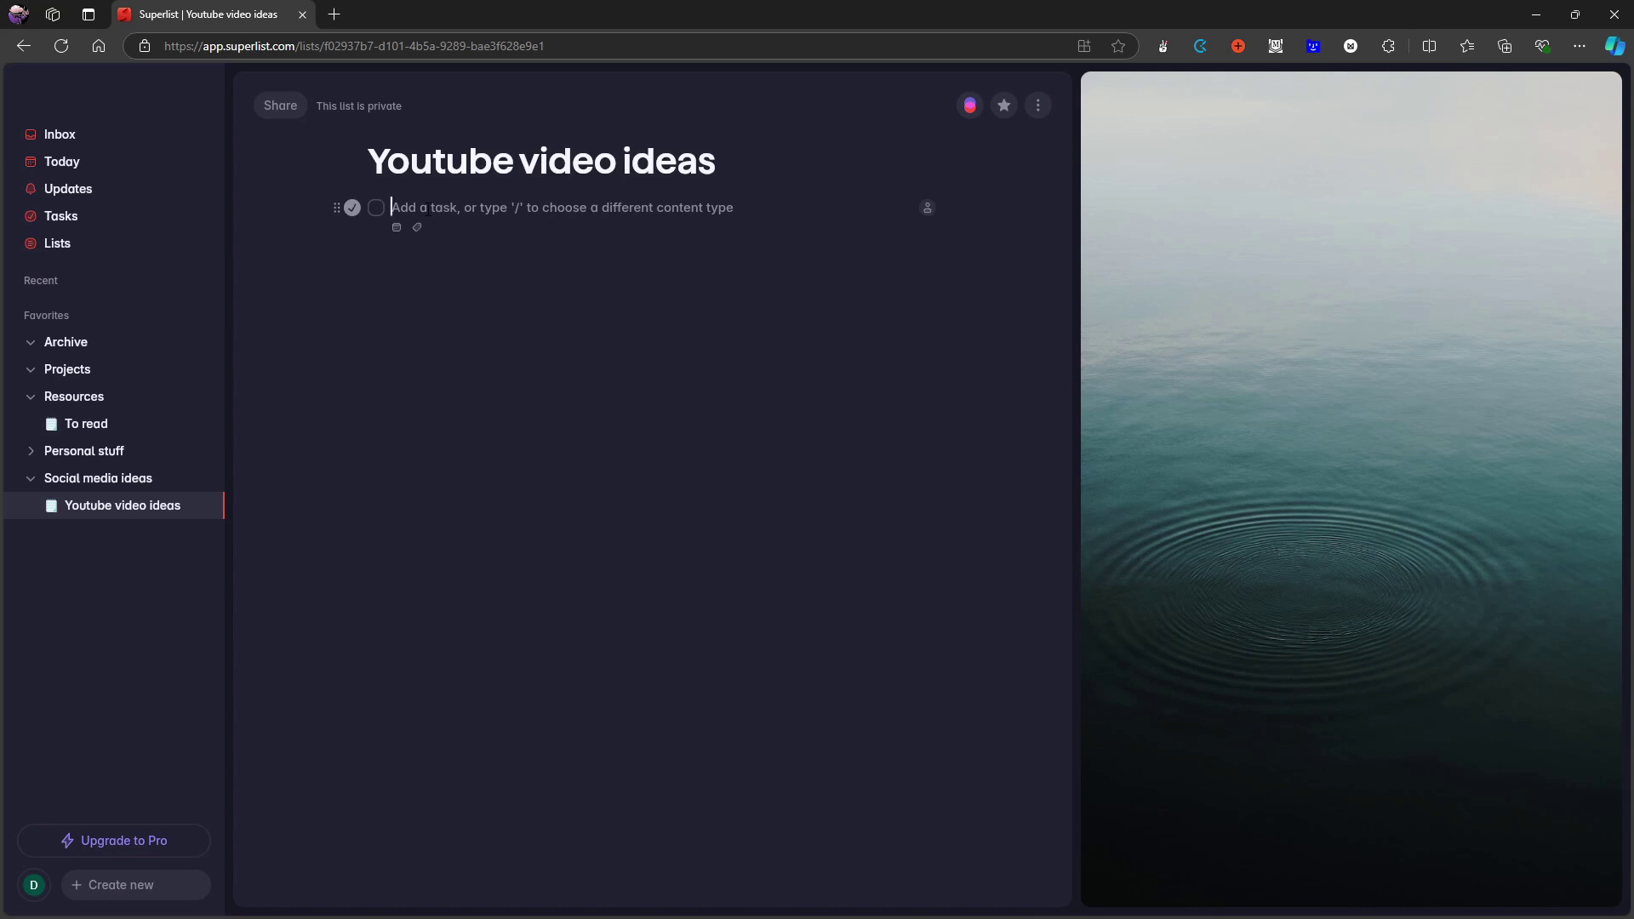
type("Superlist video")
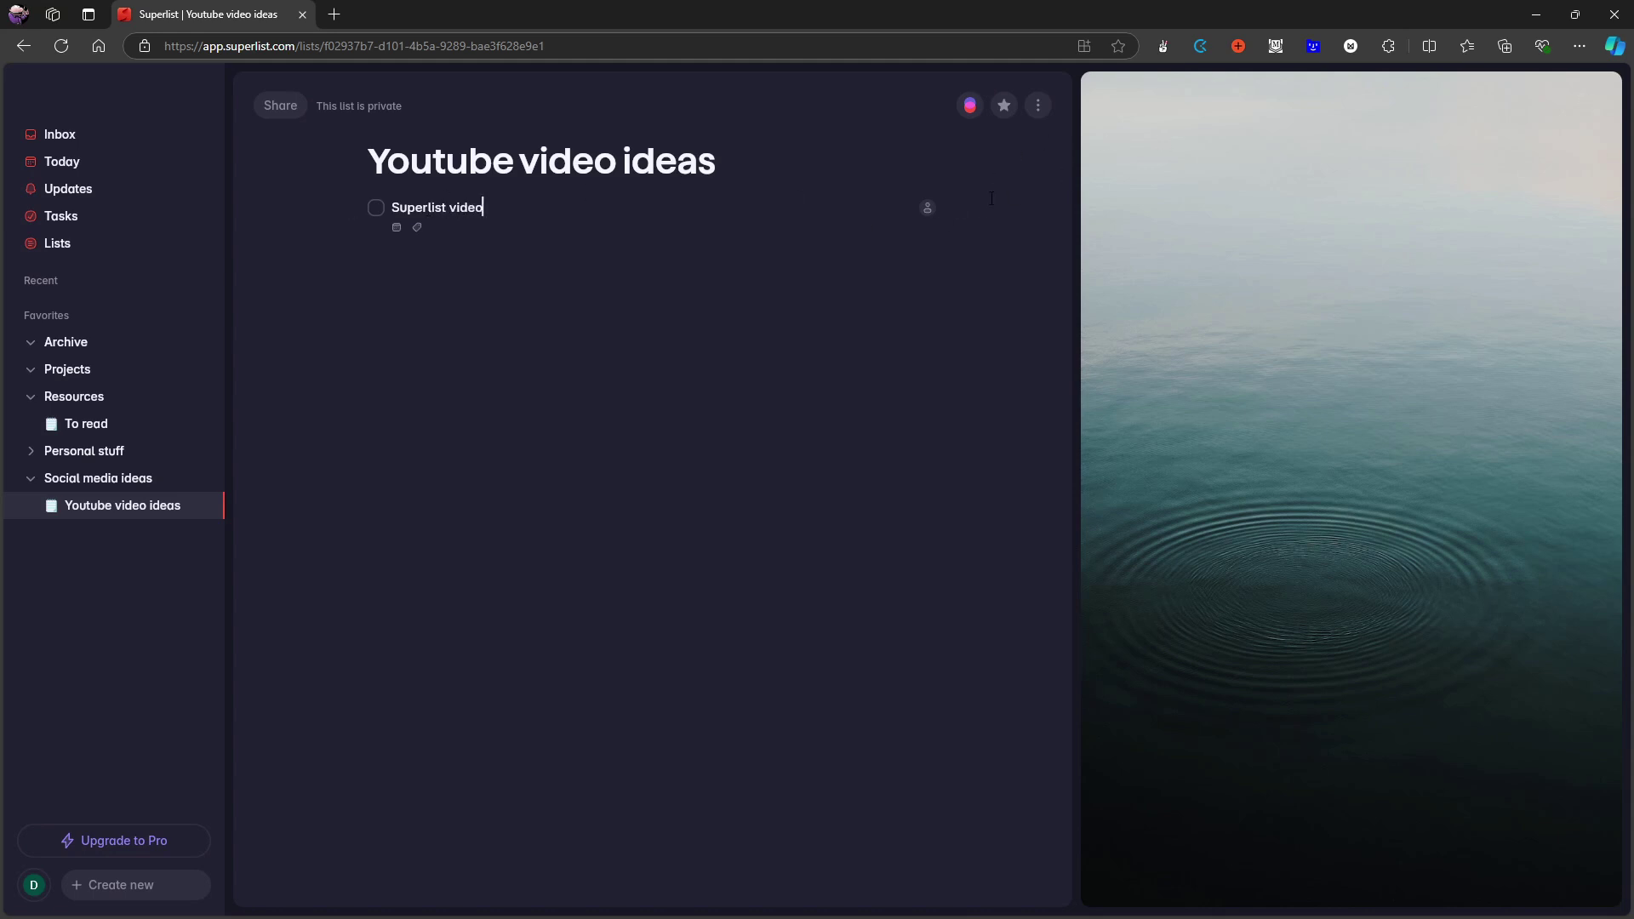
left_click(953, 208)
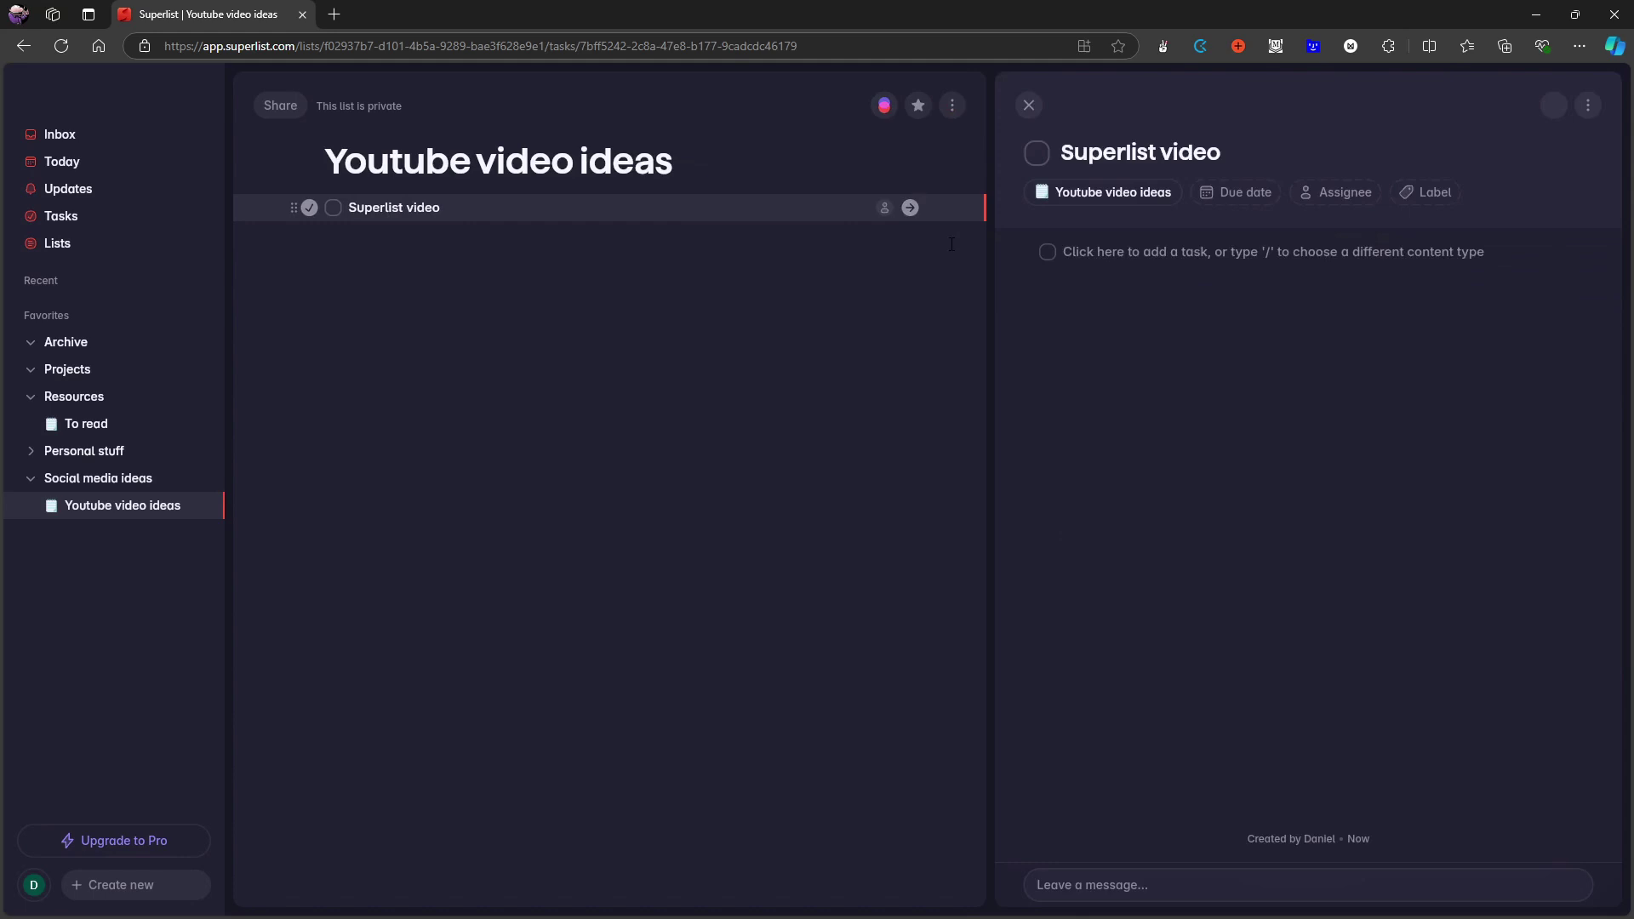
Step: Label Superlist video Youtube, assign it to the workspace owner, and set it due October 17
left_click(1421, 193)
left_click(1298, 286)
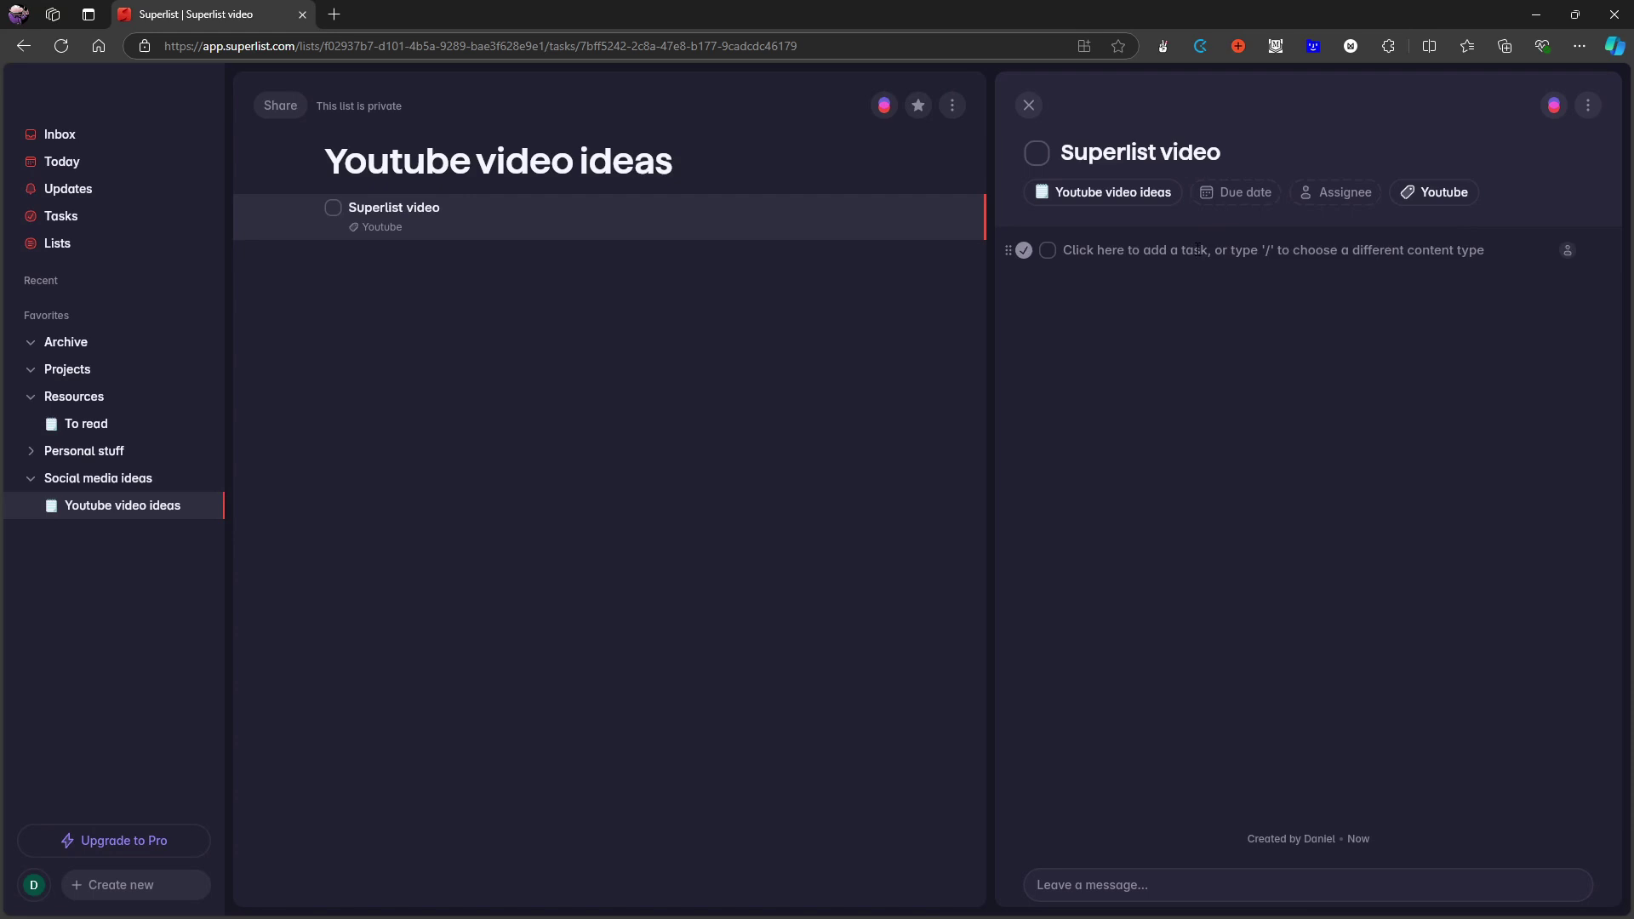
left_click(1311, 194)
left_click(1329, 261)
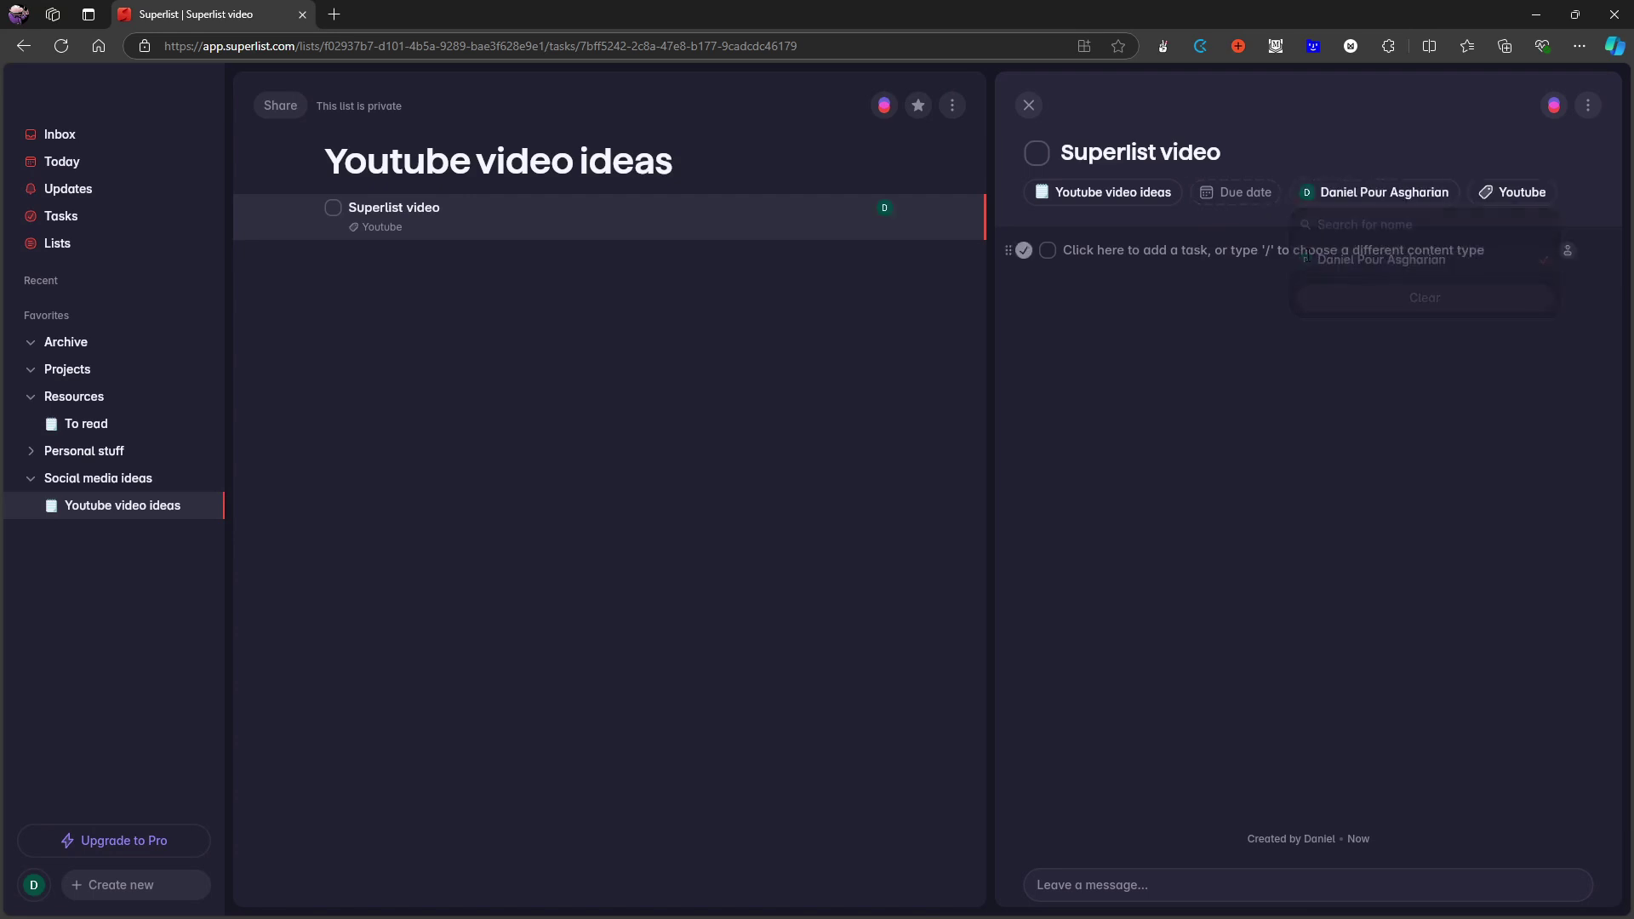
left_click(1238, 192)
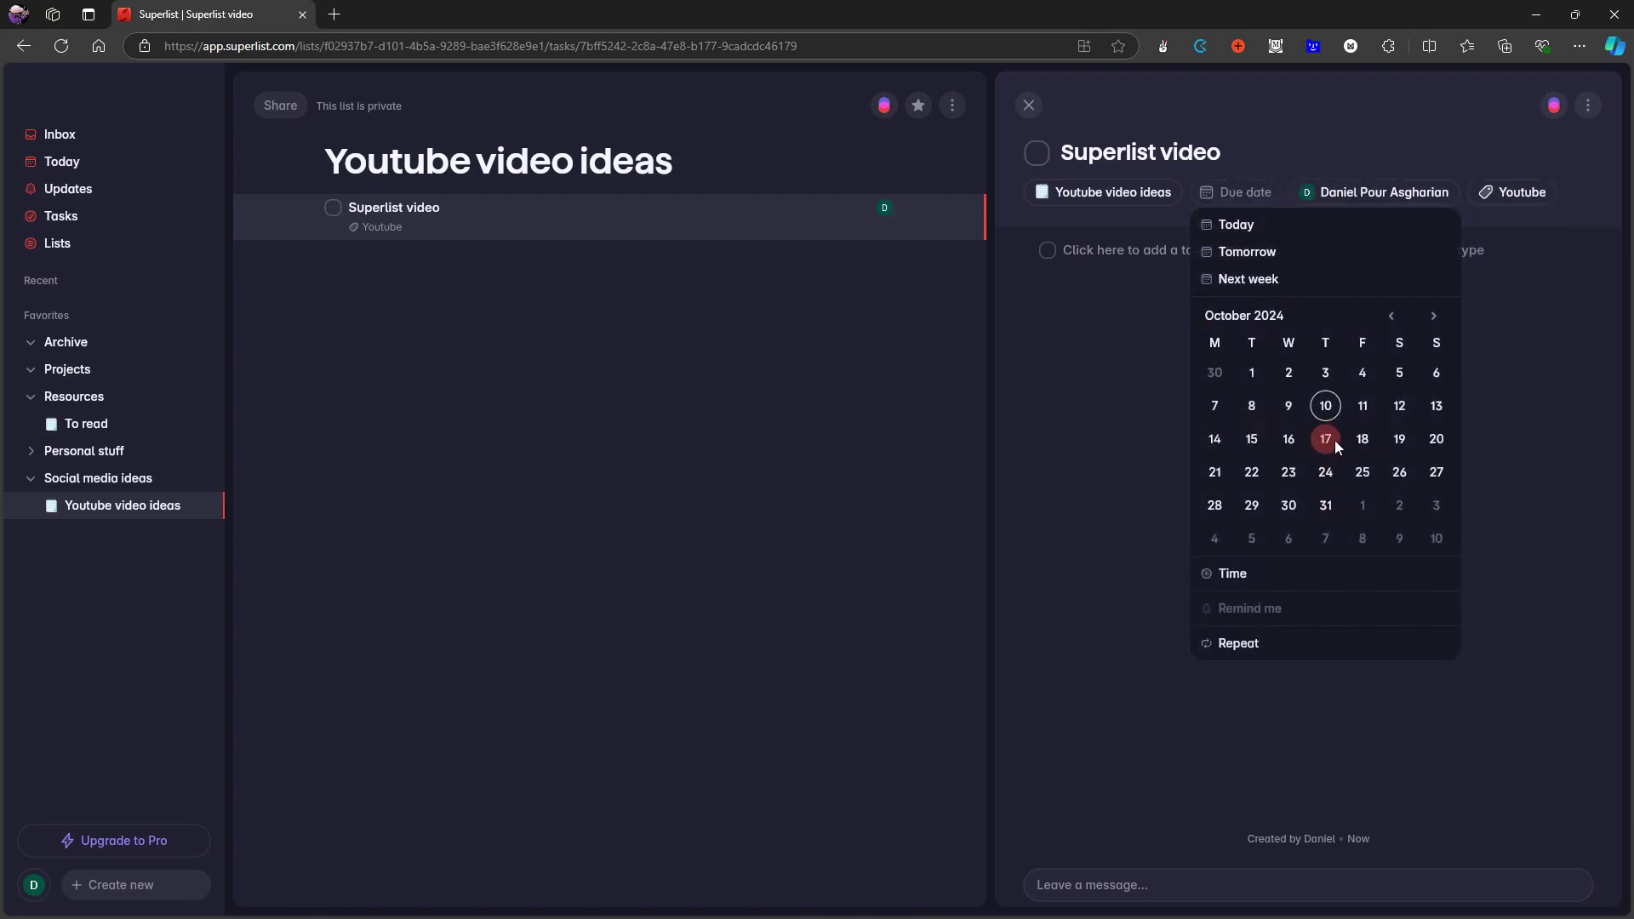
left_click(1334, 441)
left_click(1091, 249)
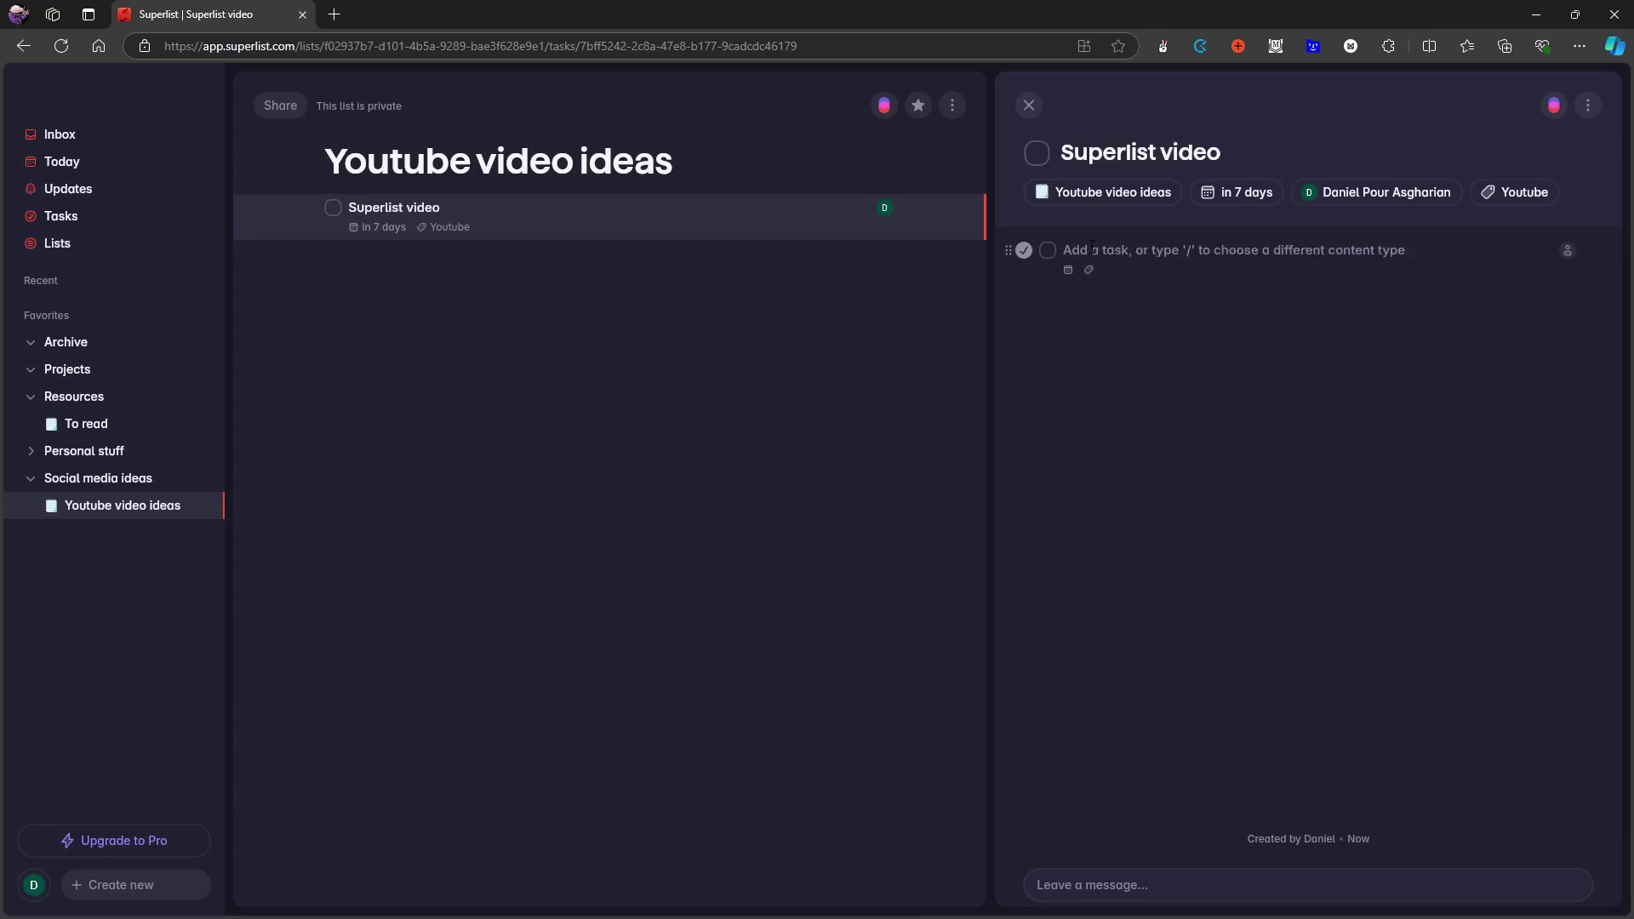
type("dg")
key("BackSpace")
key("BackSpace")
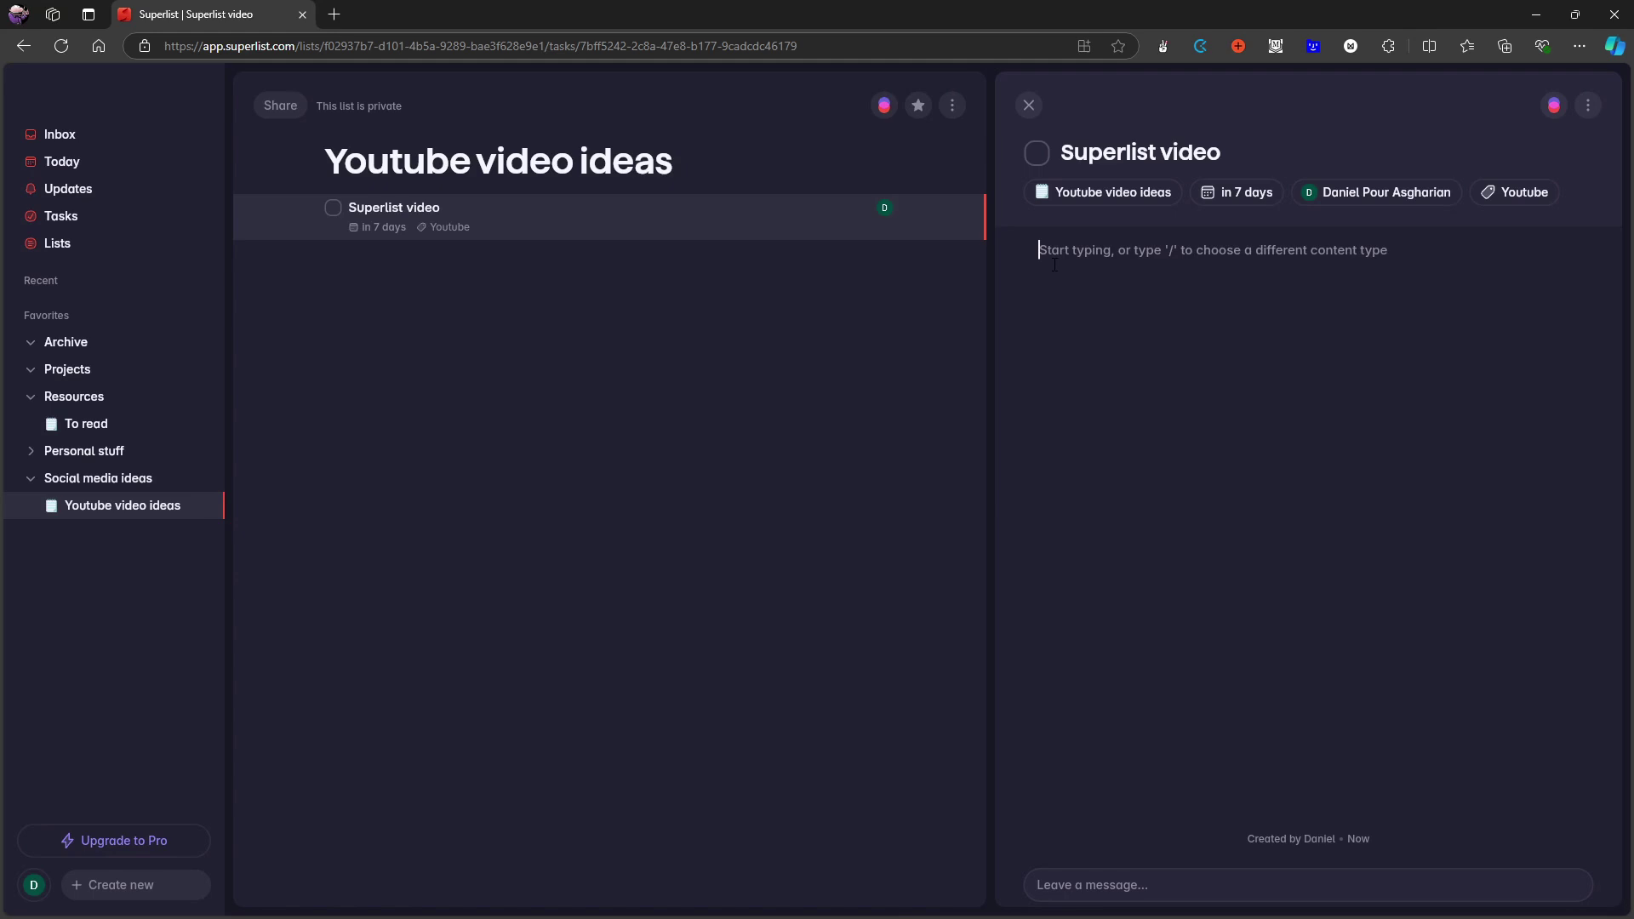
Step: Mark both test tasks complete in the Tasks overview
left_click(136, 216)
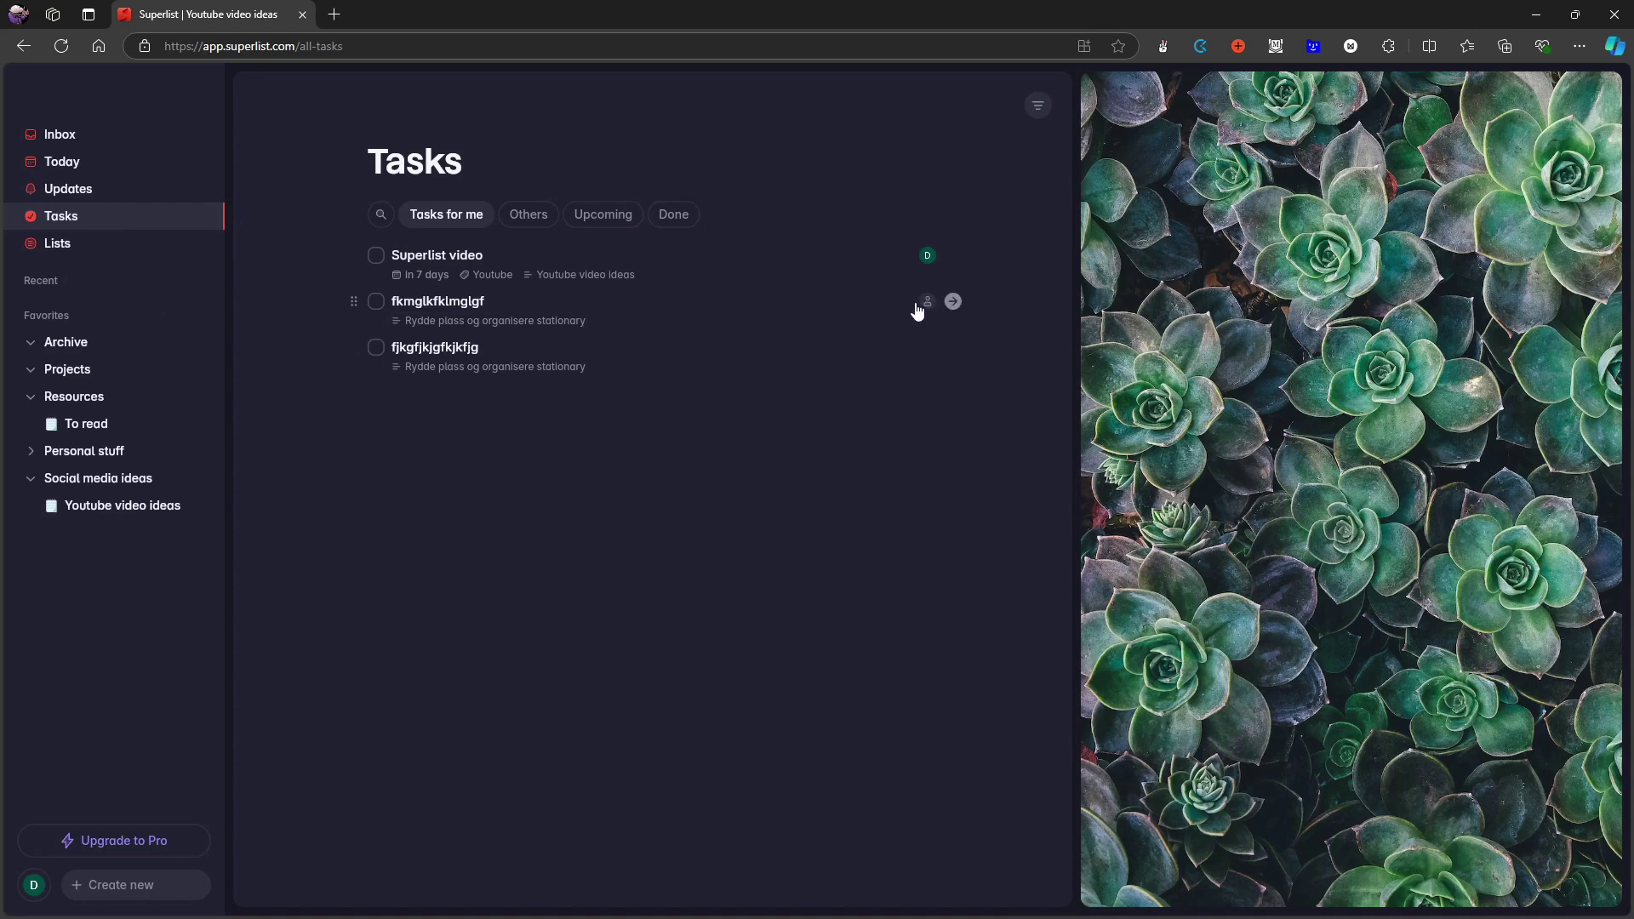
left_click(375, 301)
left_click(375, 347)
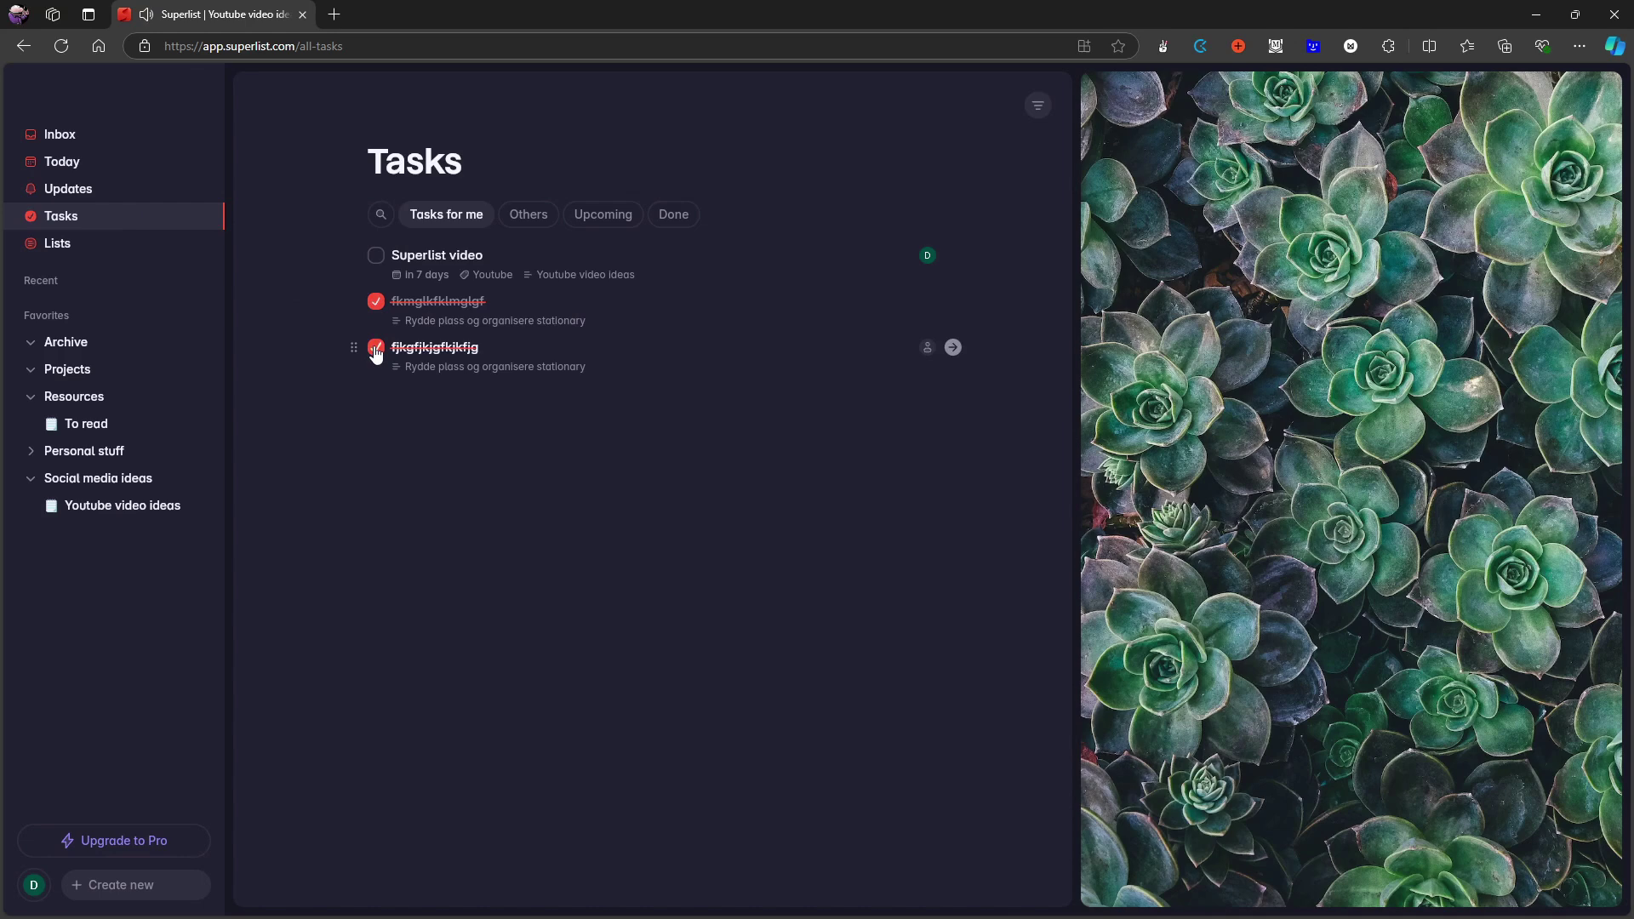
Step: Favourite the Youtube video ideas list and collapse the Social media ideas folder
left_click(119, 425)
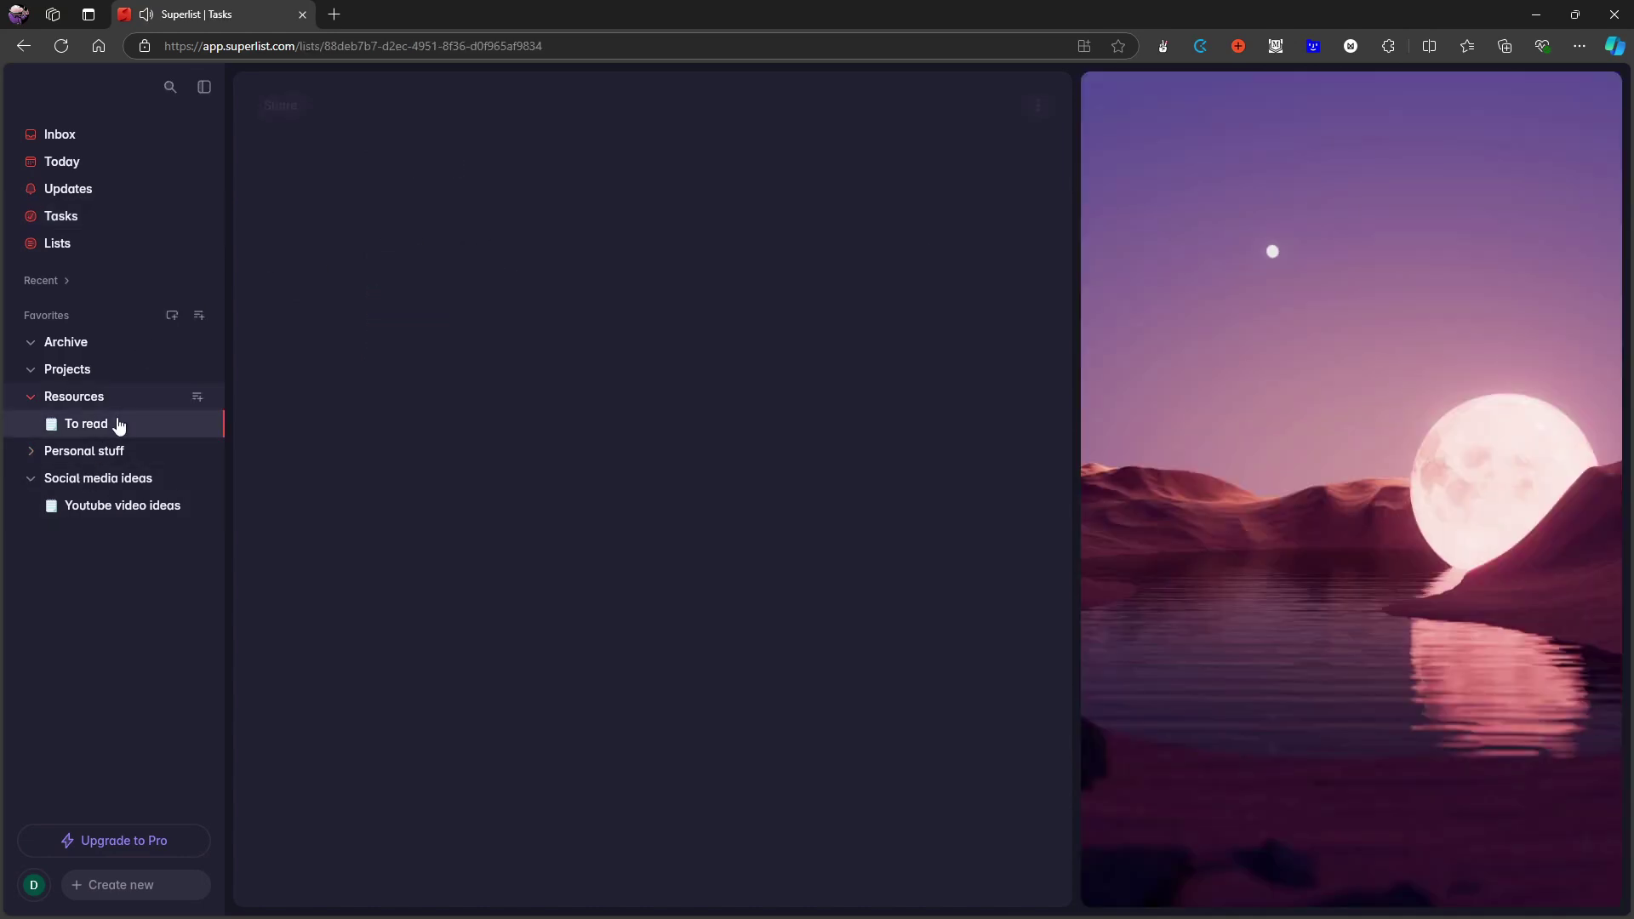
left_click(110, 508)
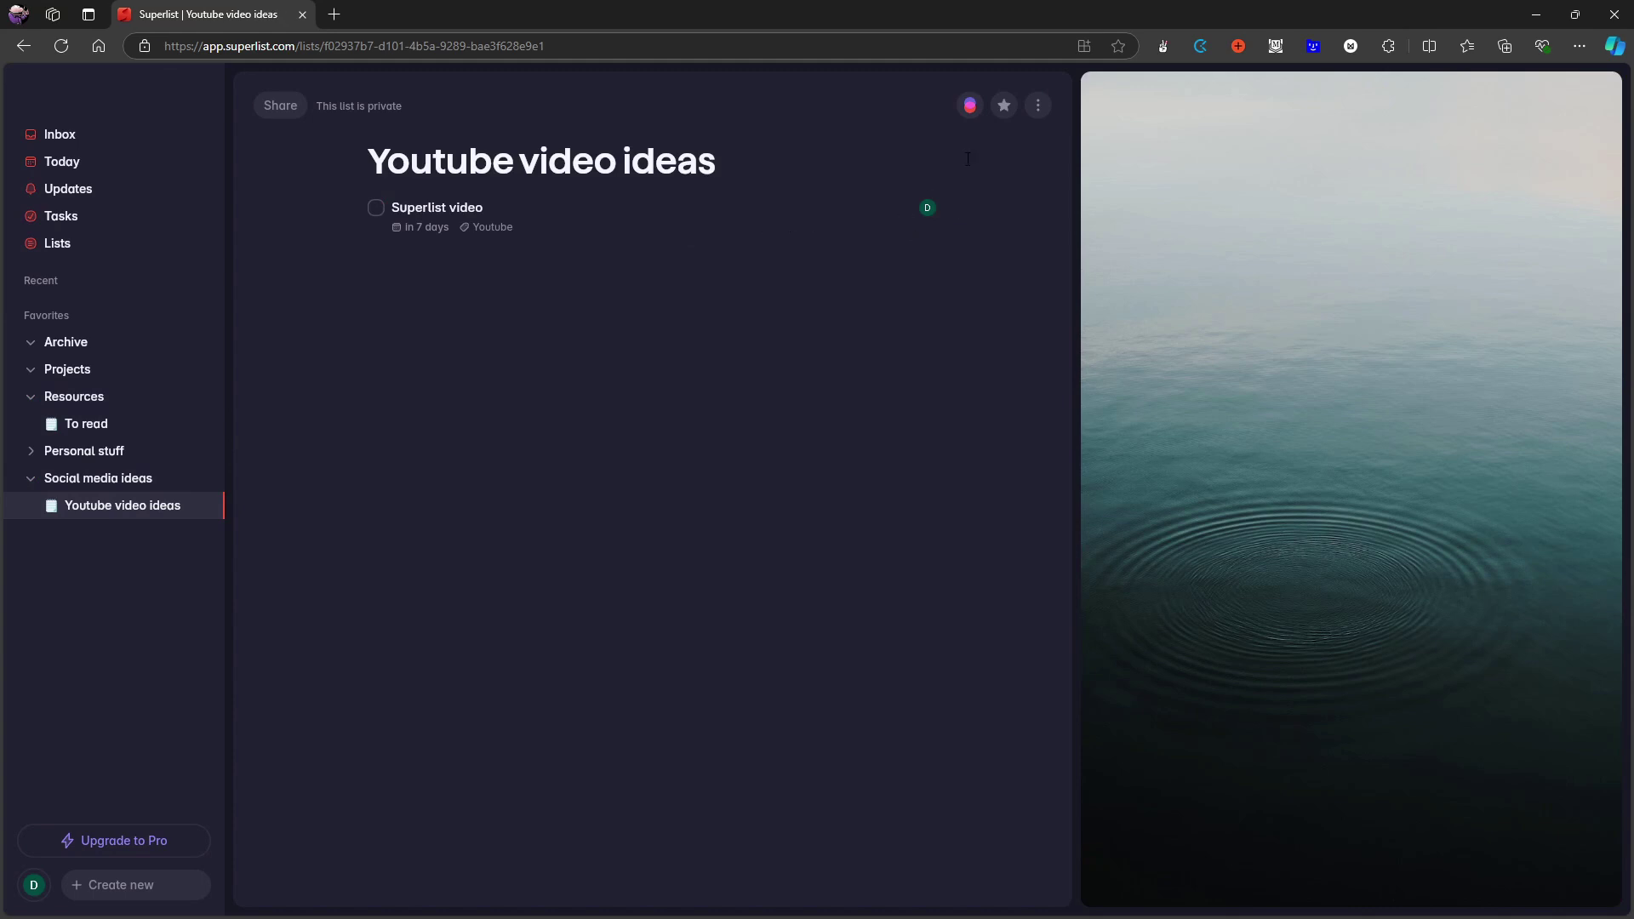
left_click(1000, 105)
left_click(32, 478)
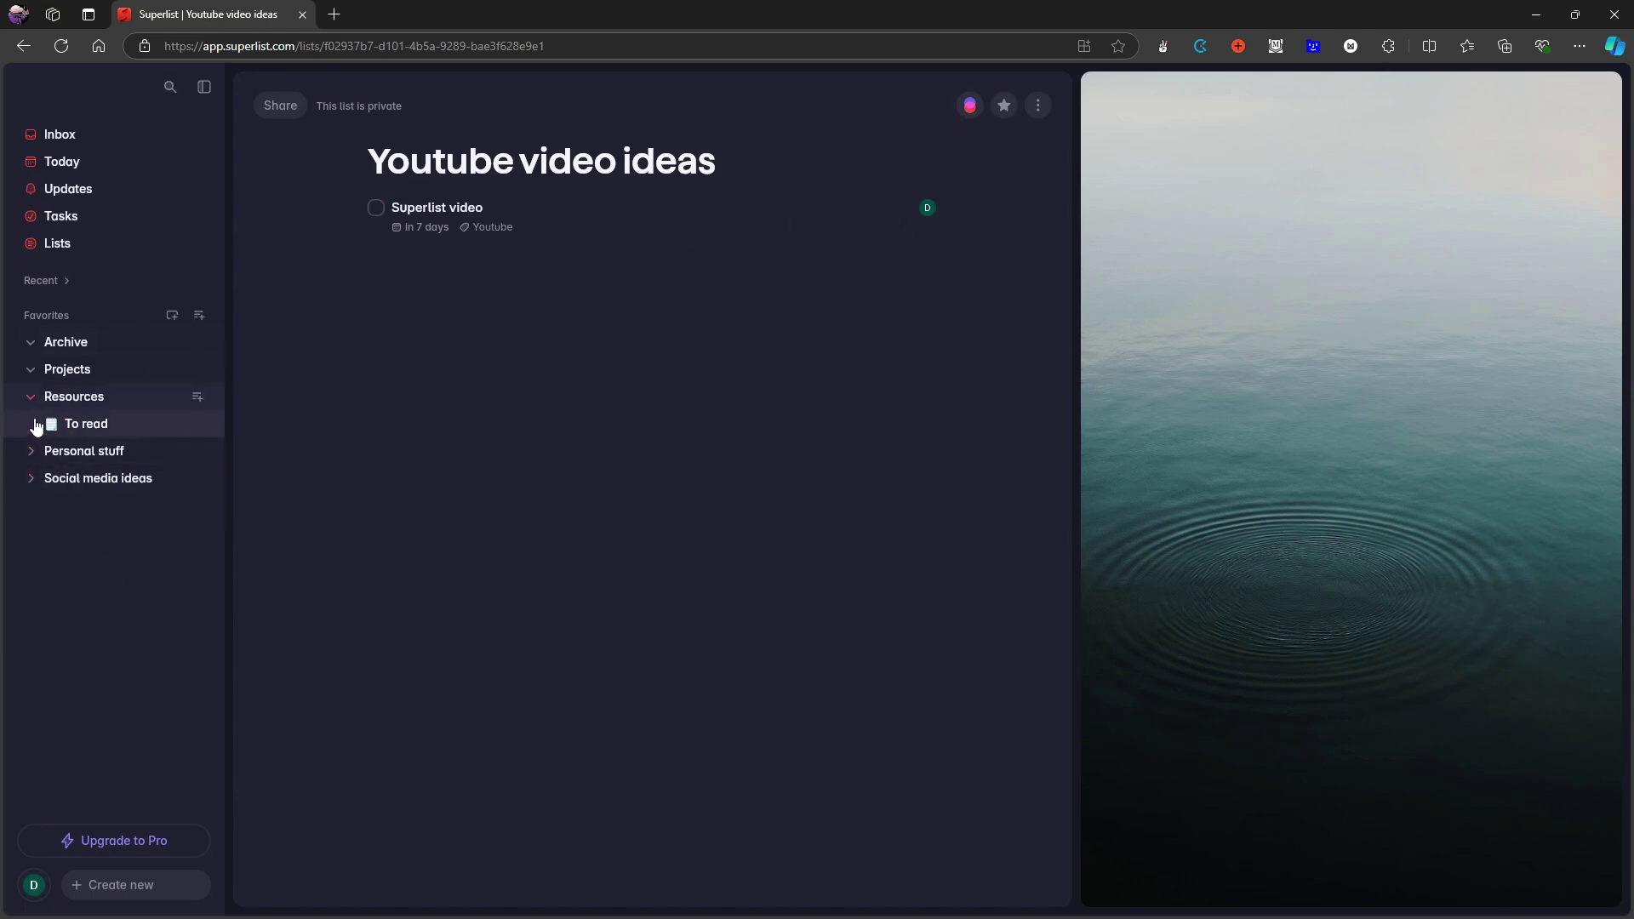
left_click(99, 252)
left_click(109, 223)
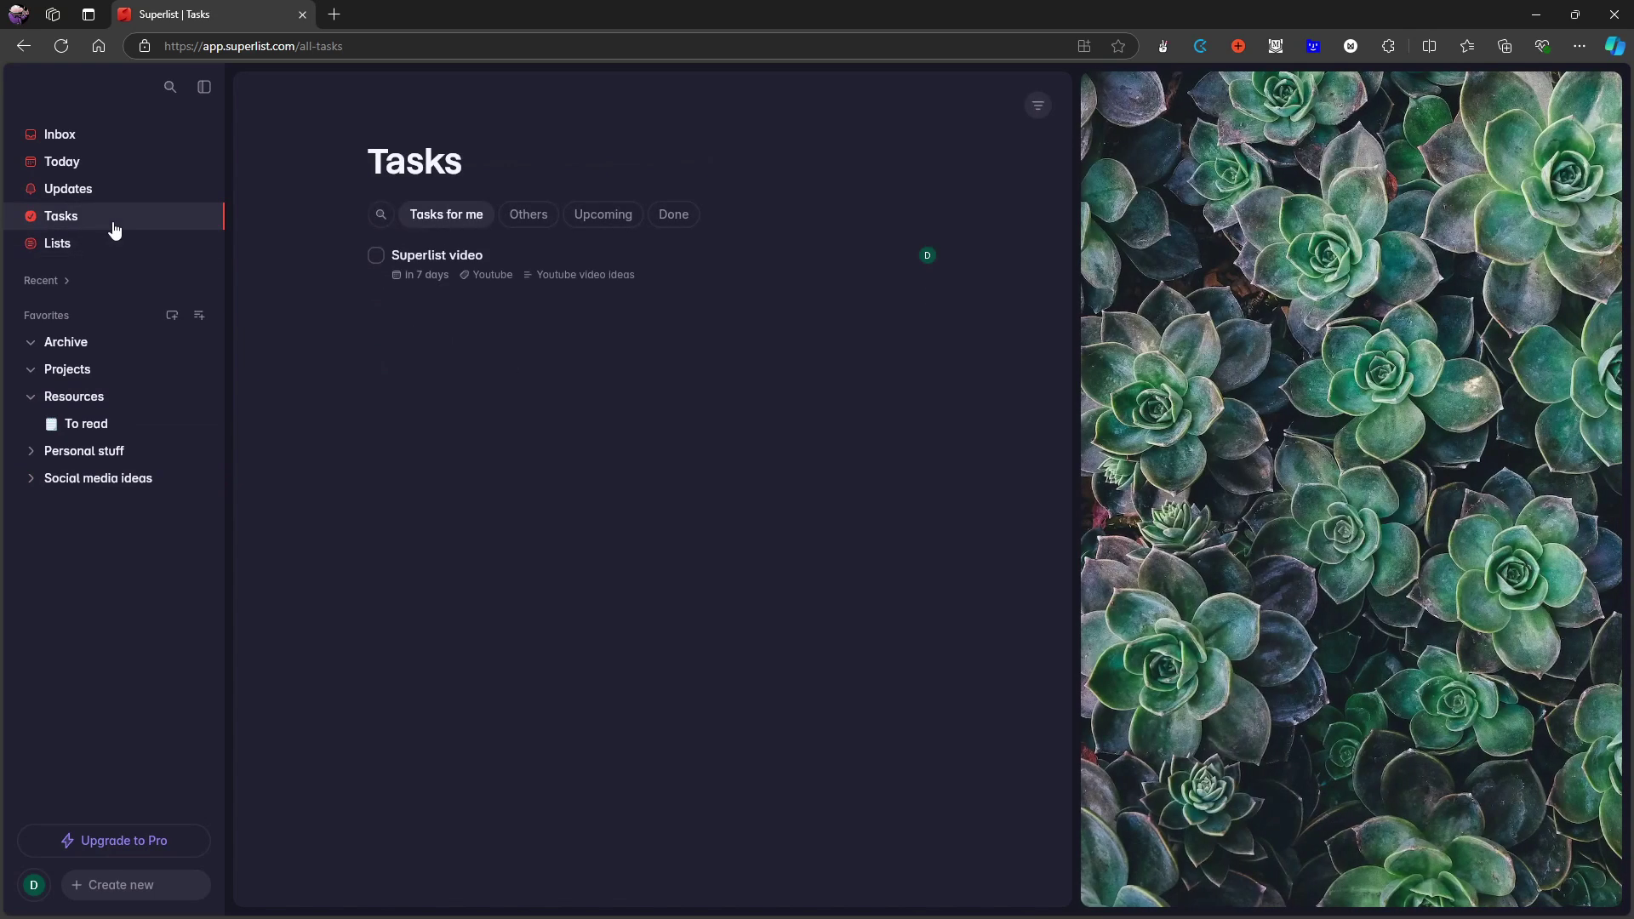
Step: Uncheck The creative act in To read and convert it to a plain text line
left_click(86, 425)
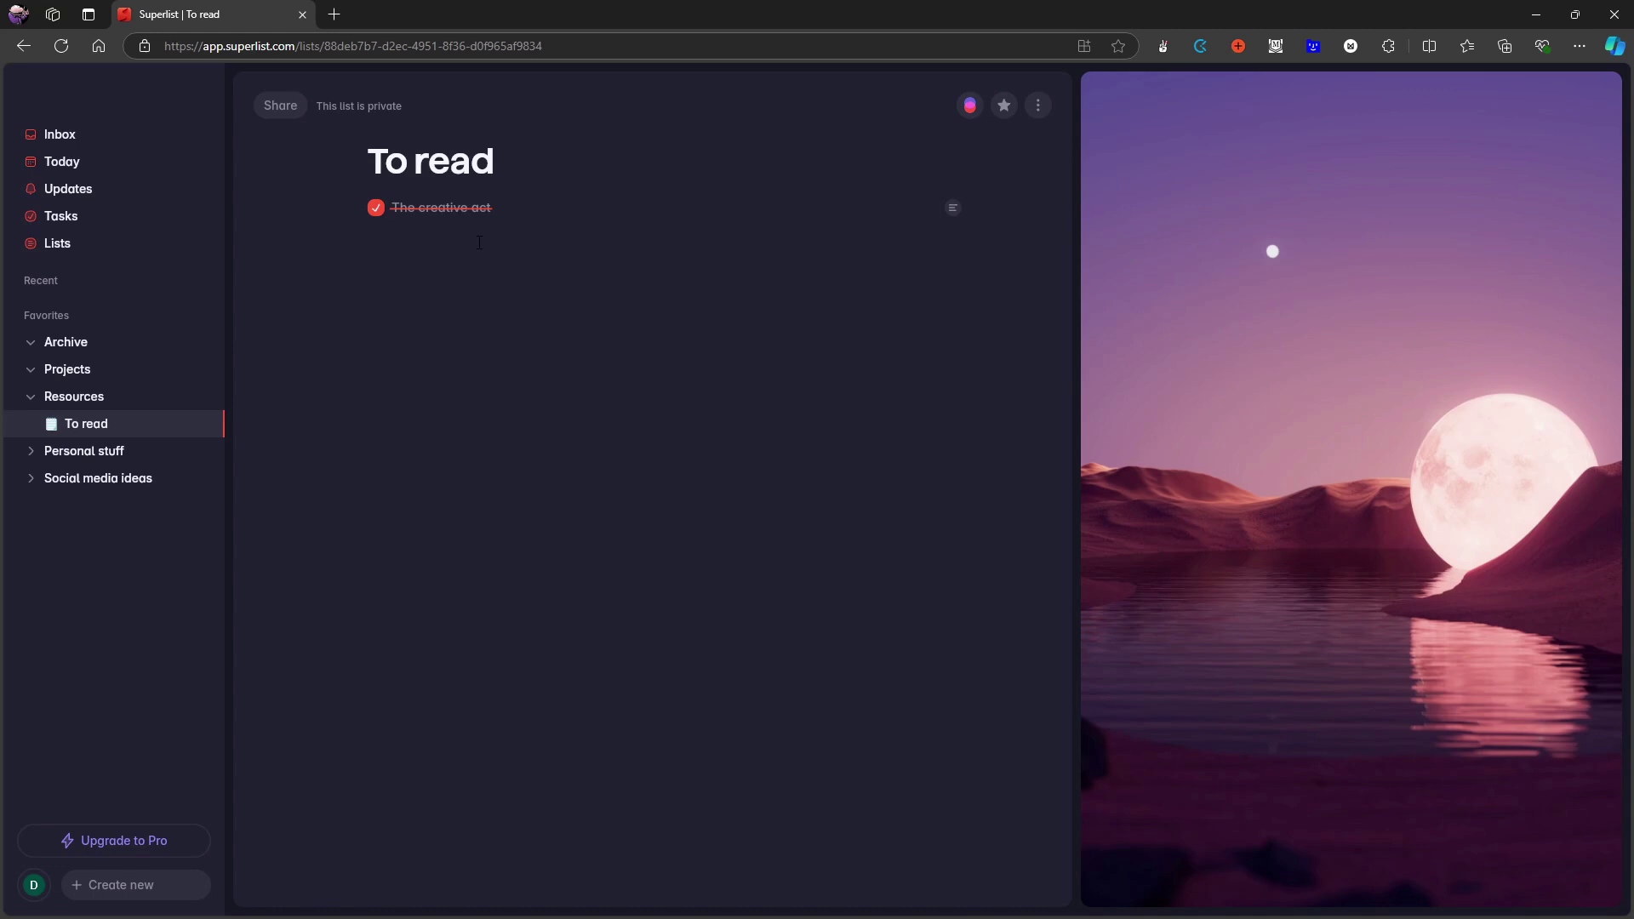
left_click(372, 210)
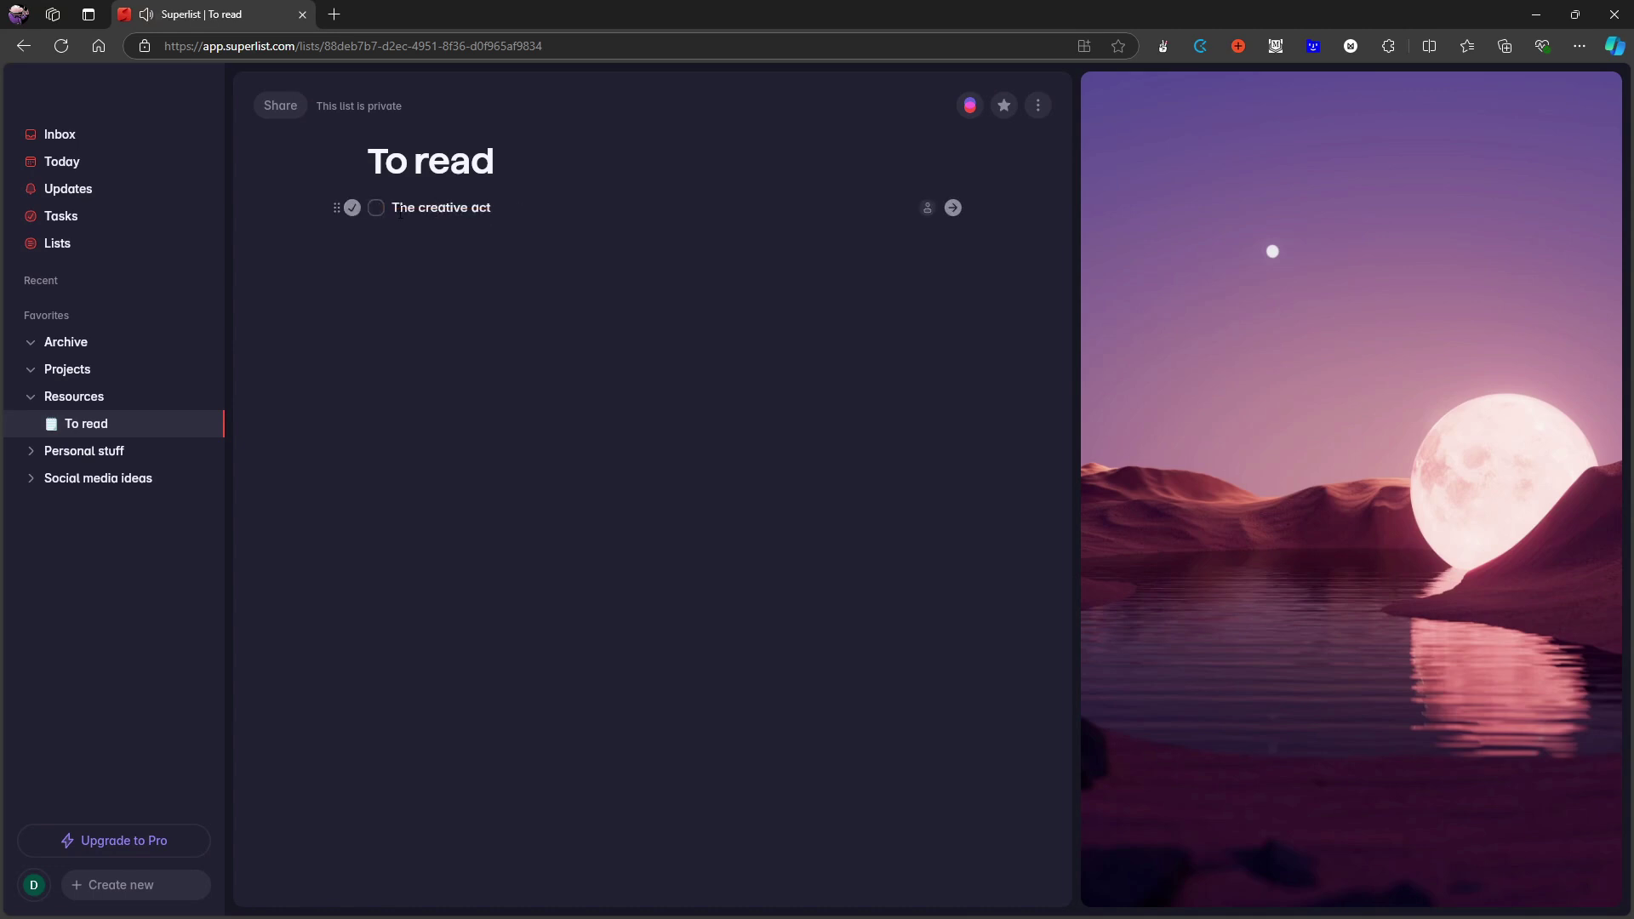
left_click(390, 211)
key("BackSpace")
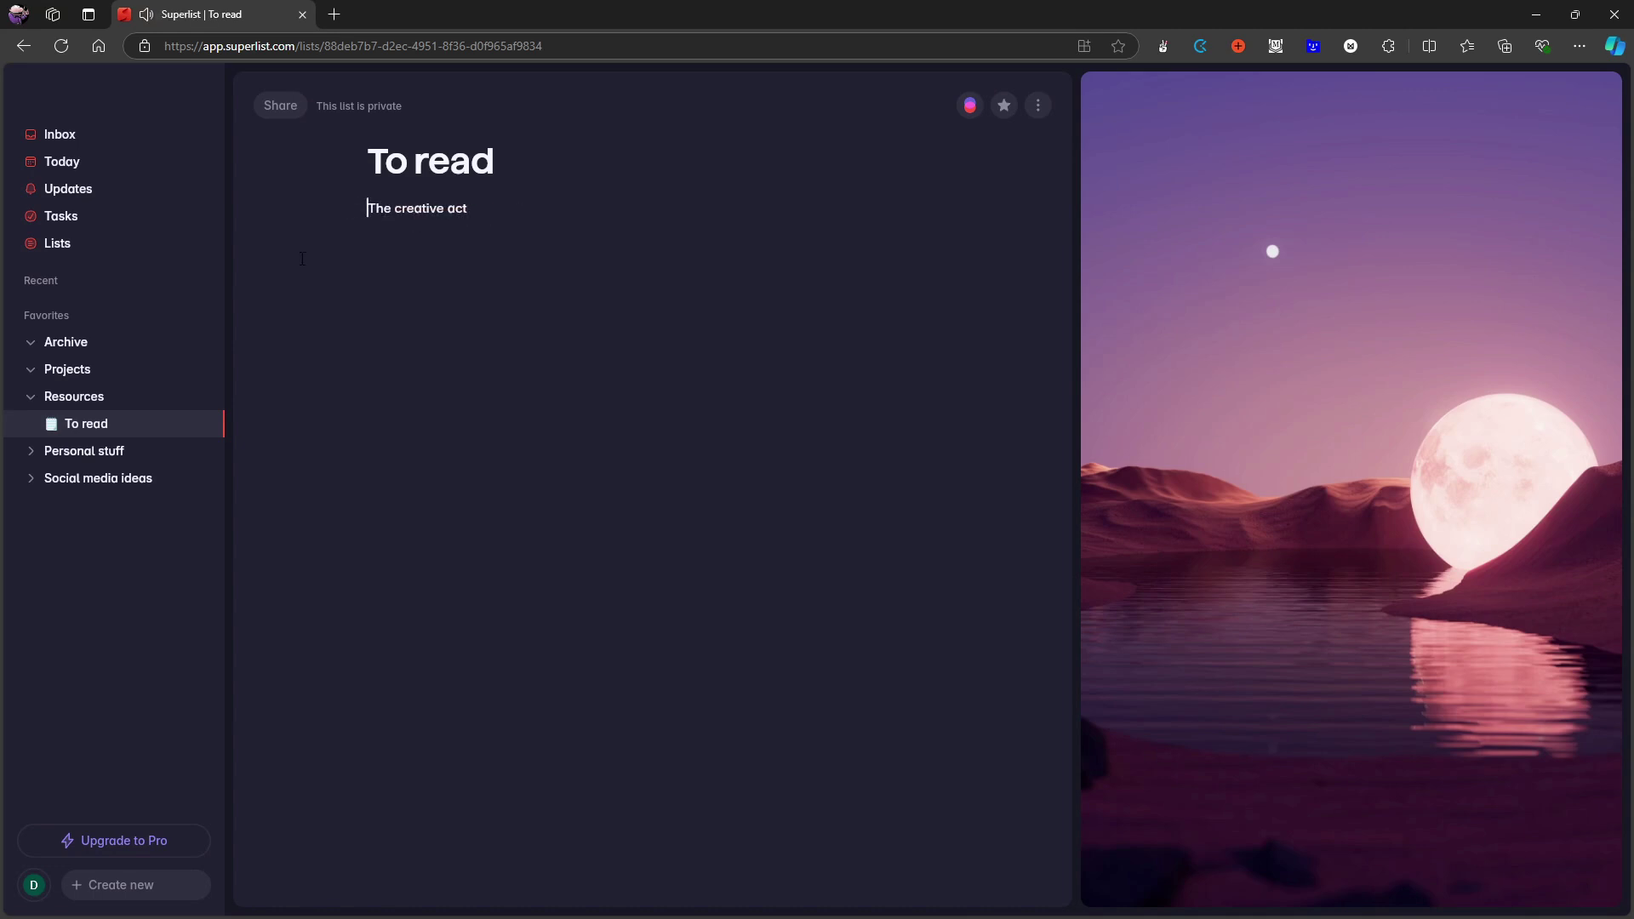
left_click(83, 225)
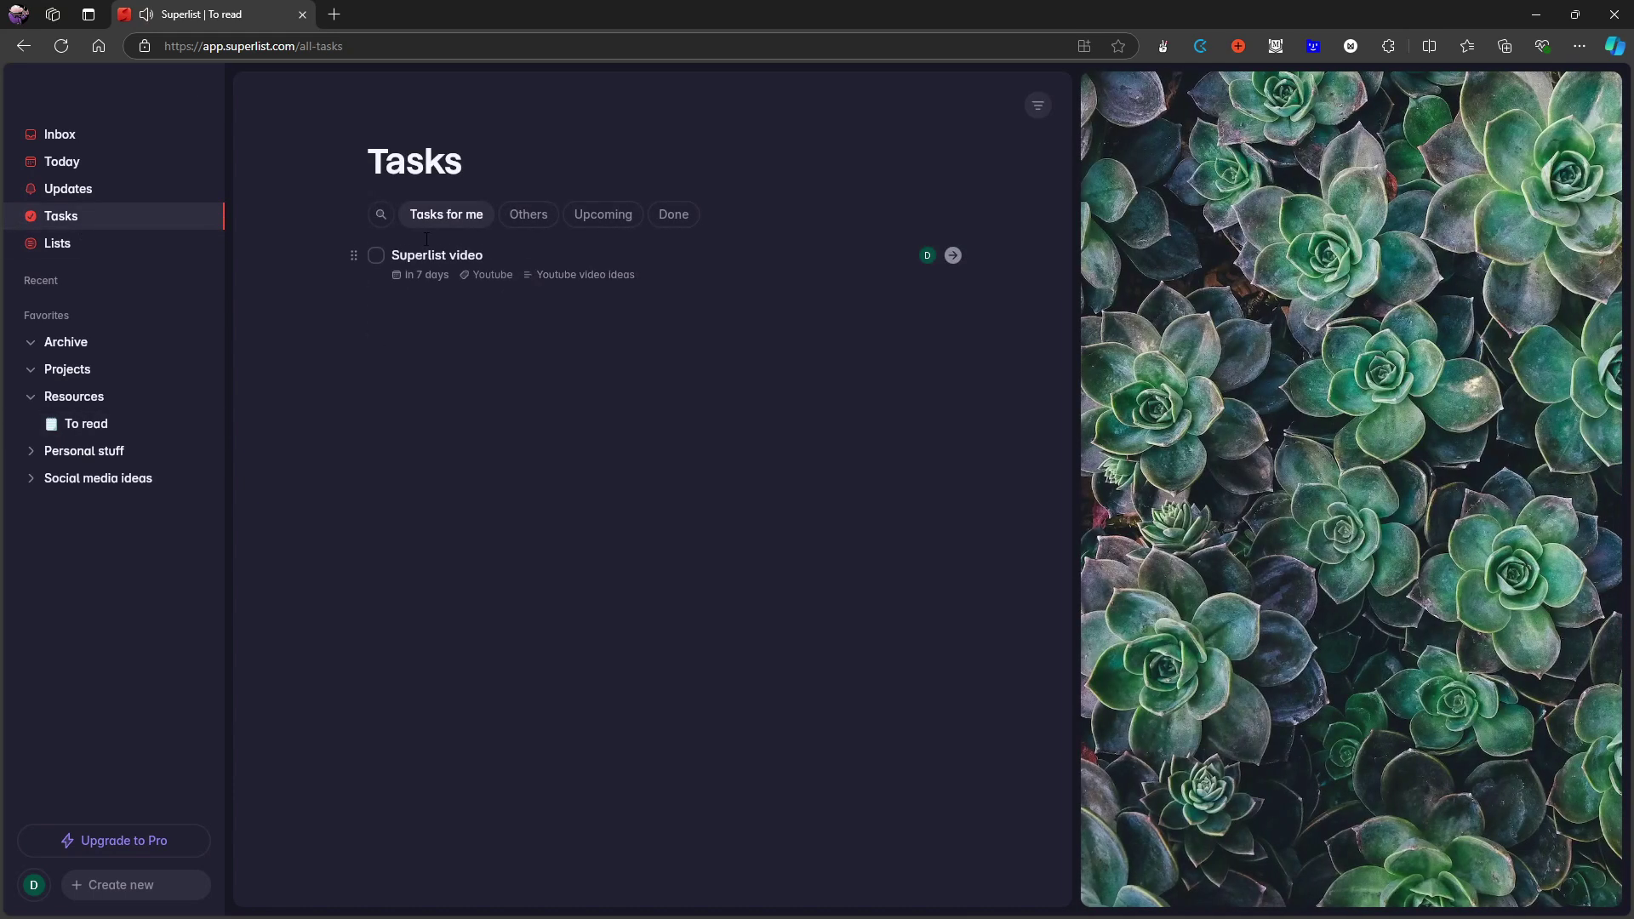
left_click(95, 423)
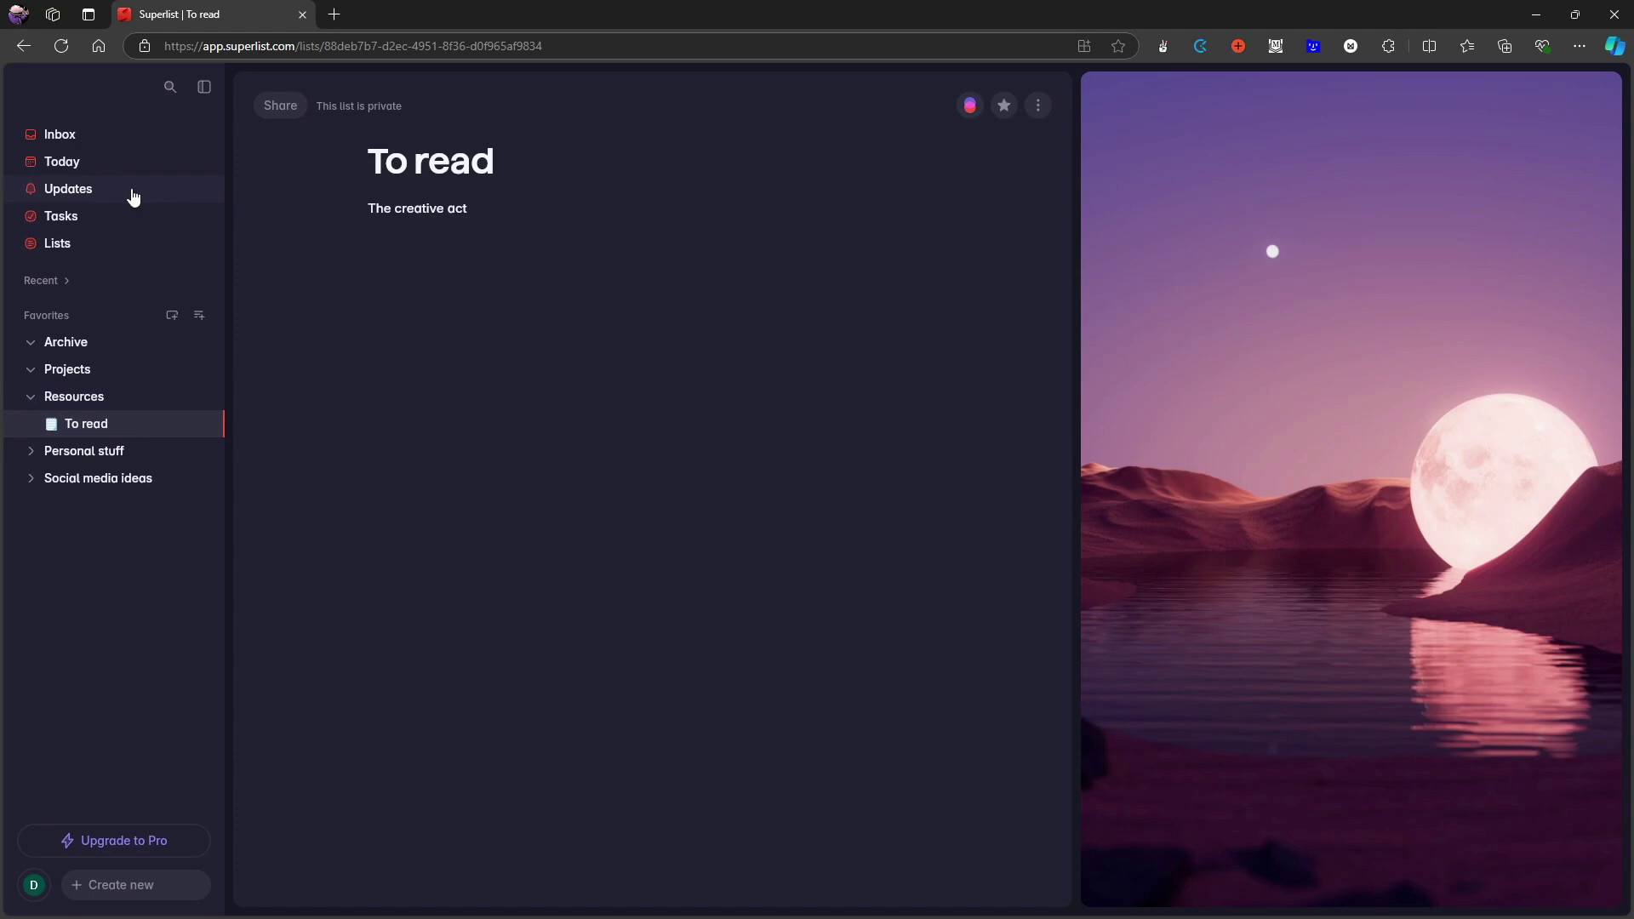
Step: Browse the Tasks filters Upcoming, Done and Others, then go to the Updates page
left_click(78, 222)
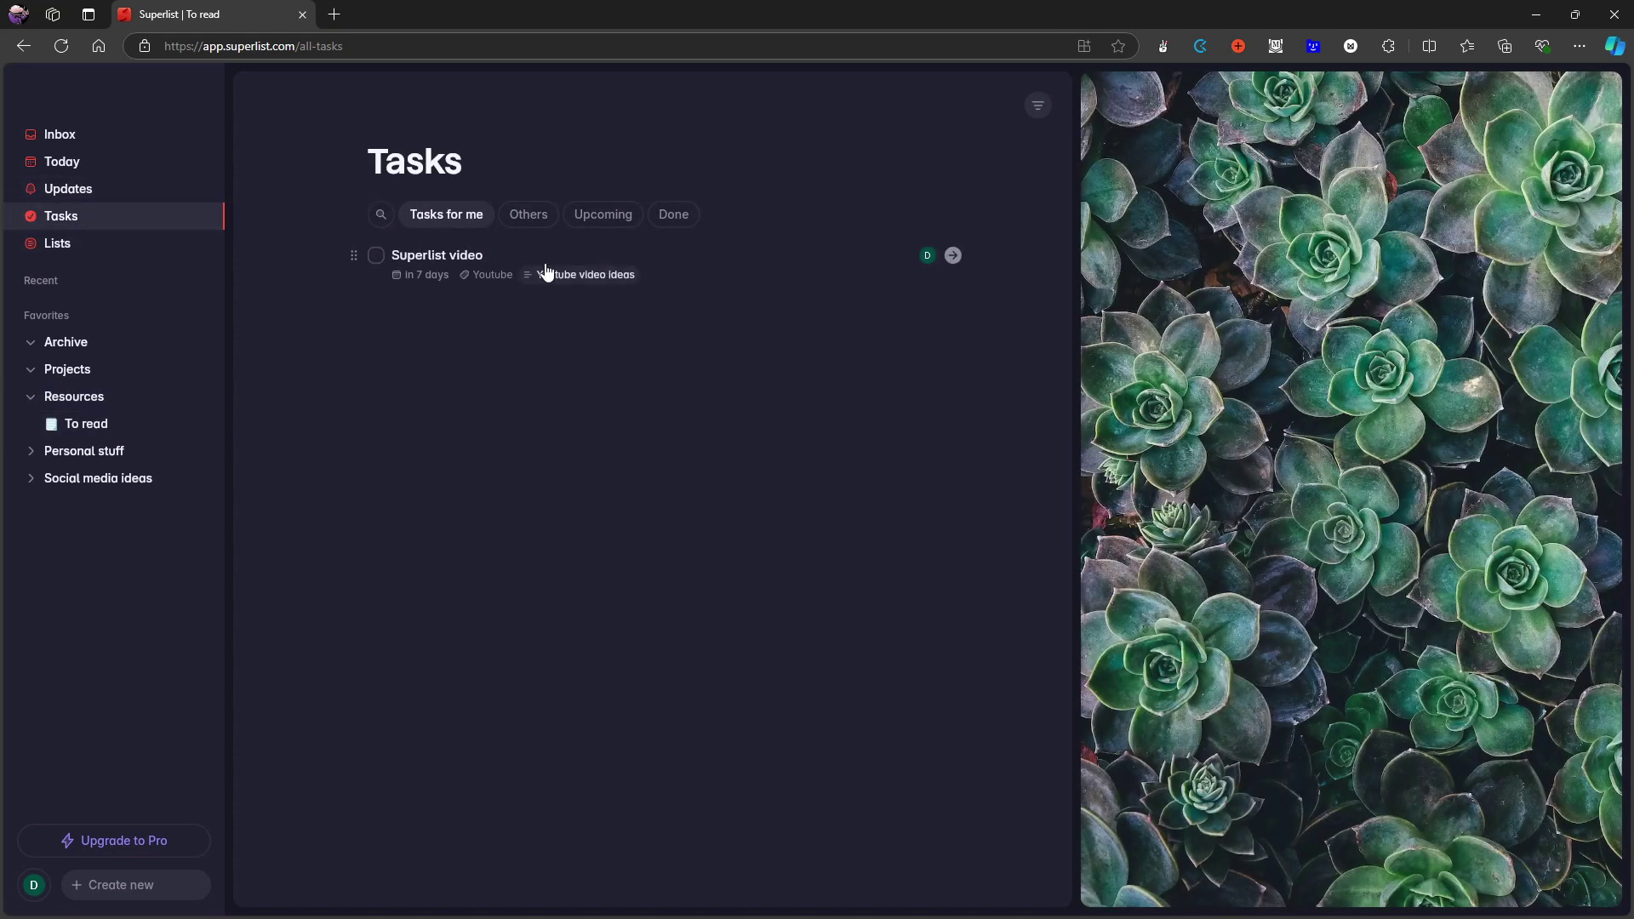
left_click(586, 223)
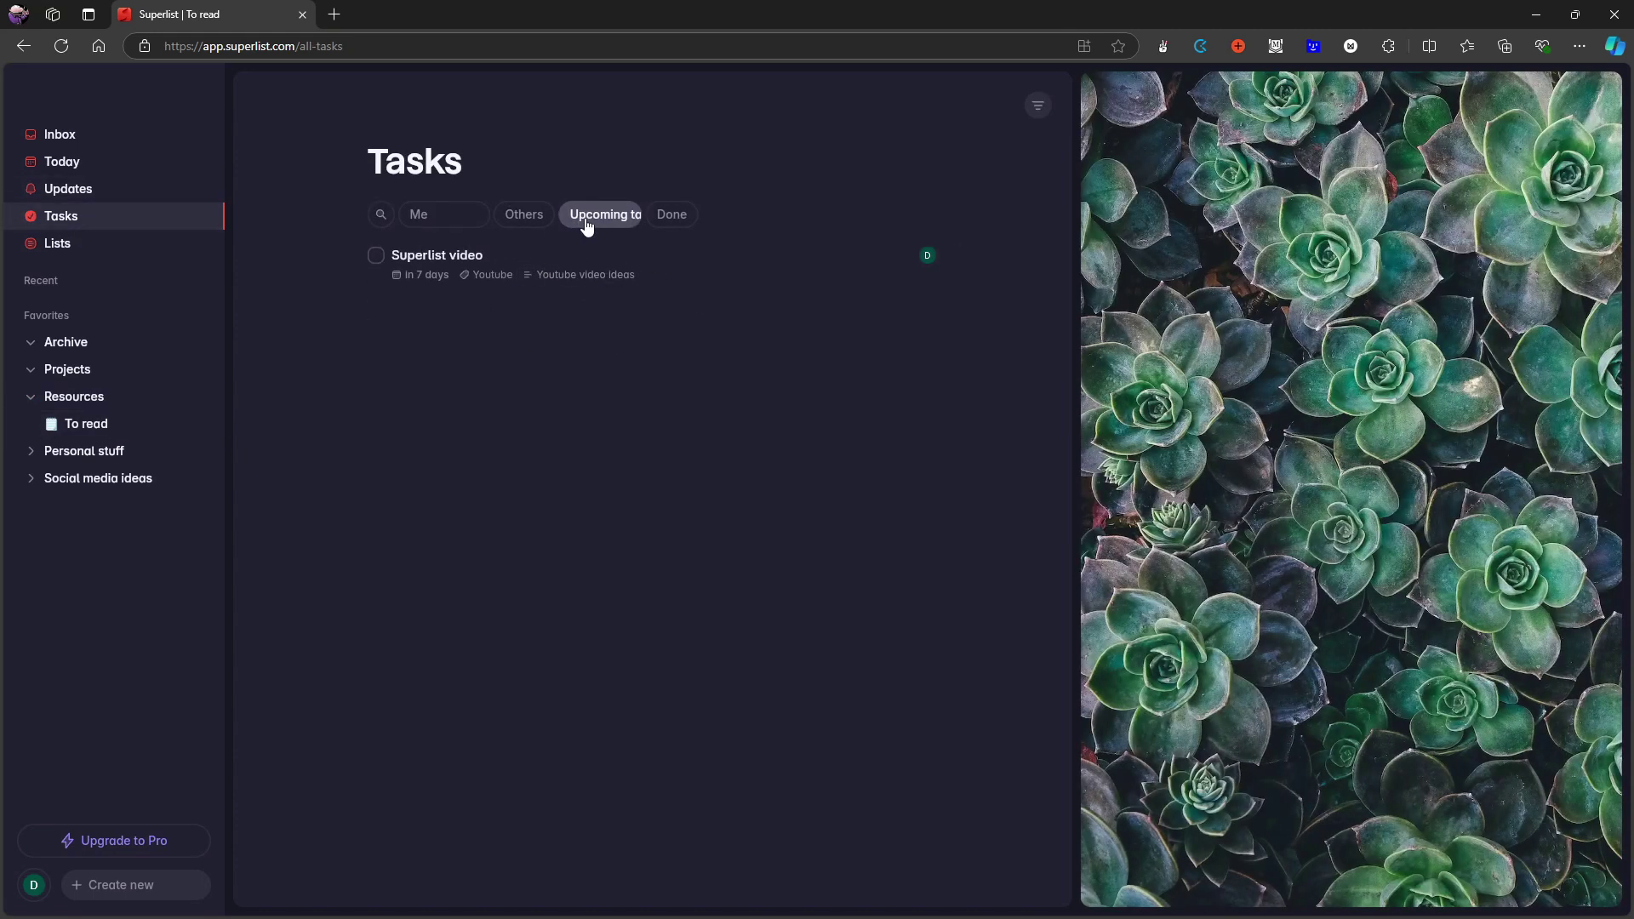
left_click(644, 222)
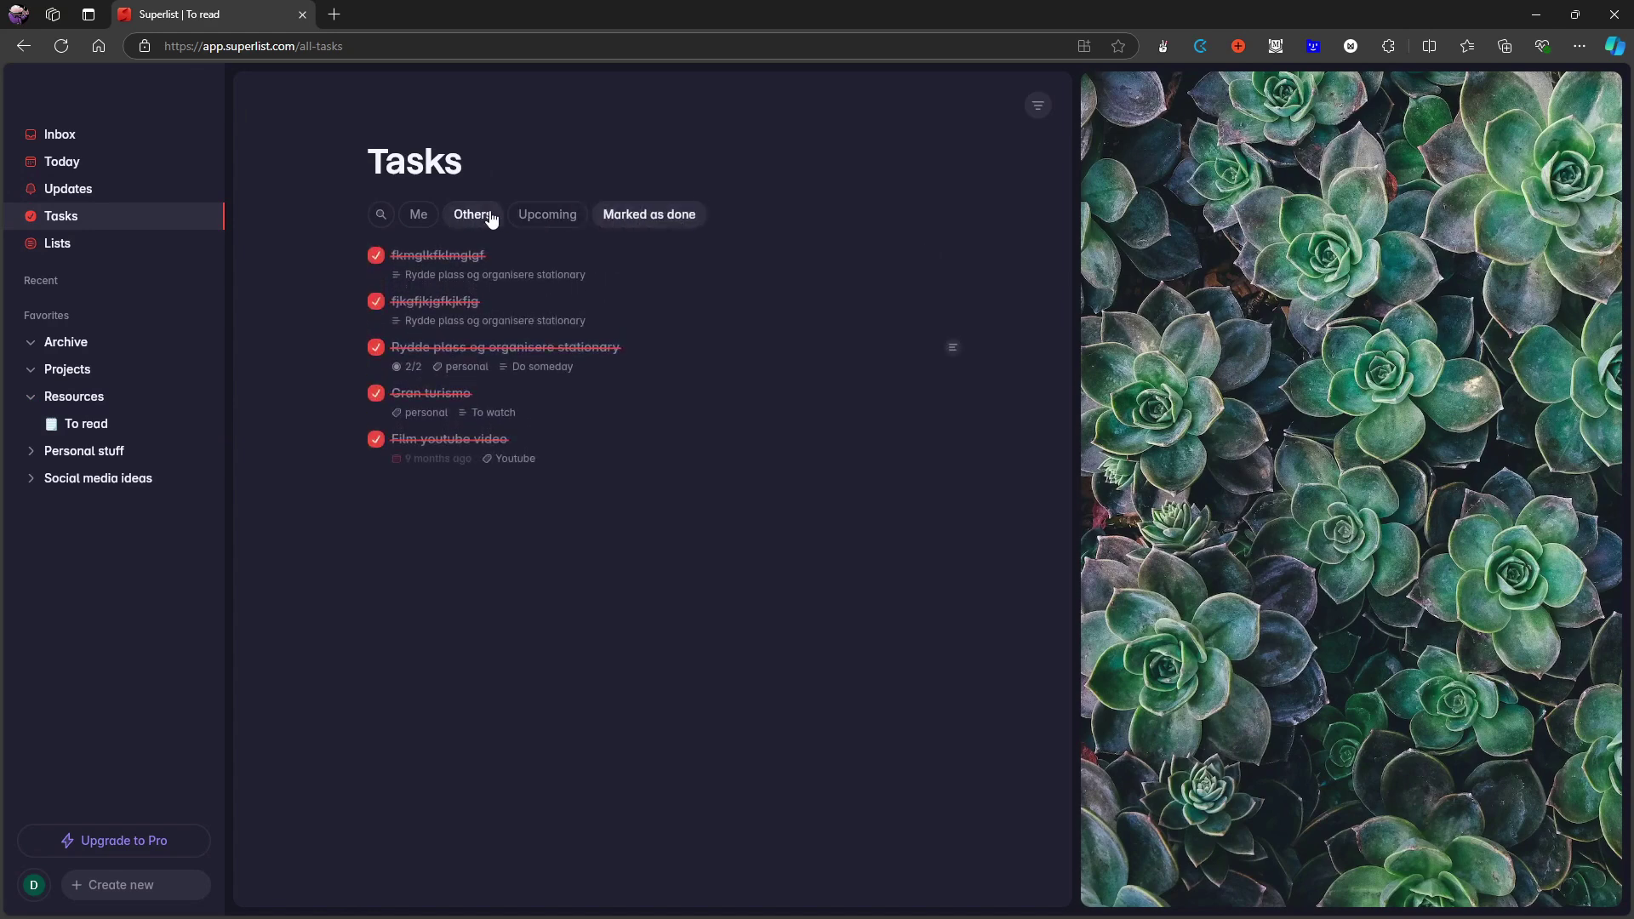
left_click(485, 218)
left_click(601, 216)
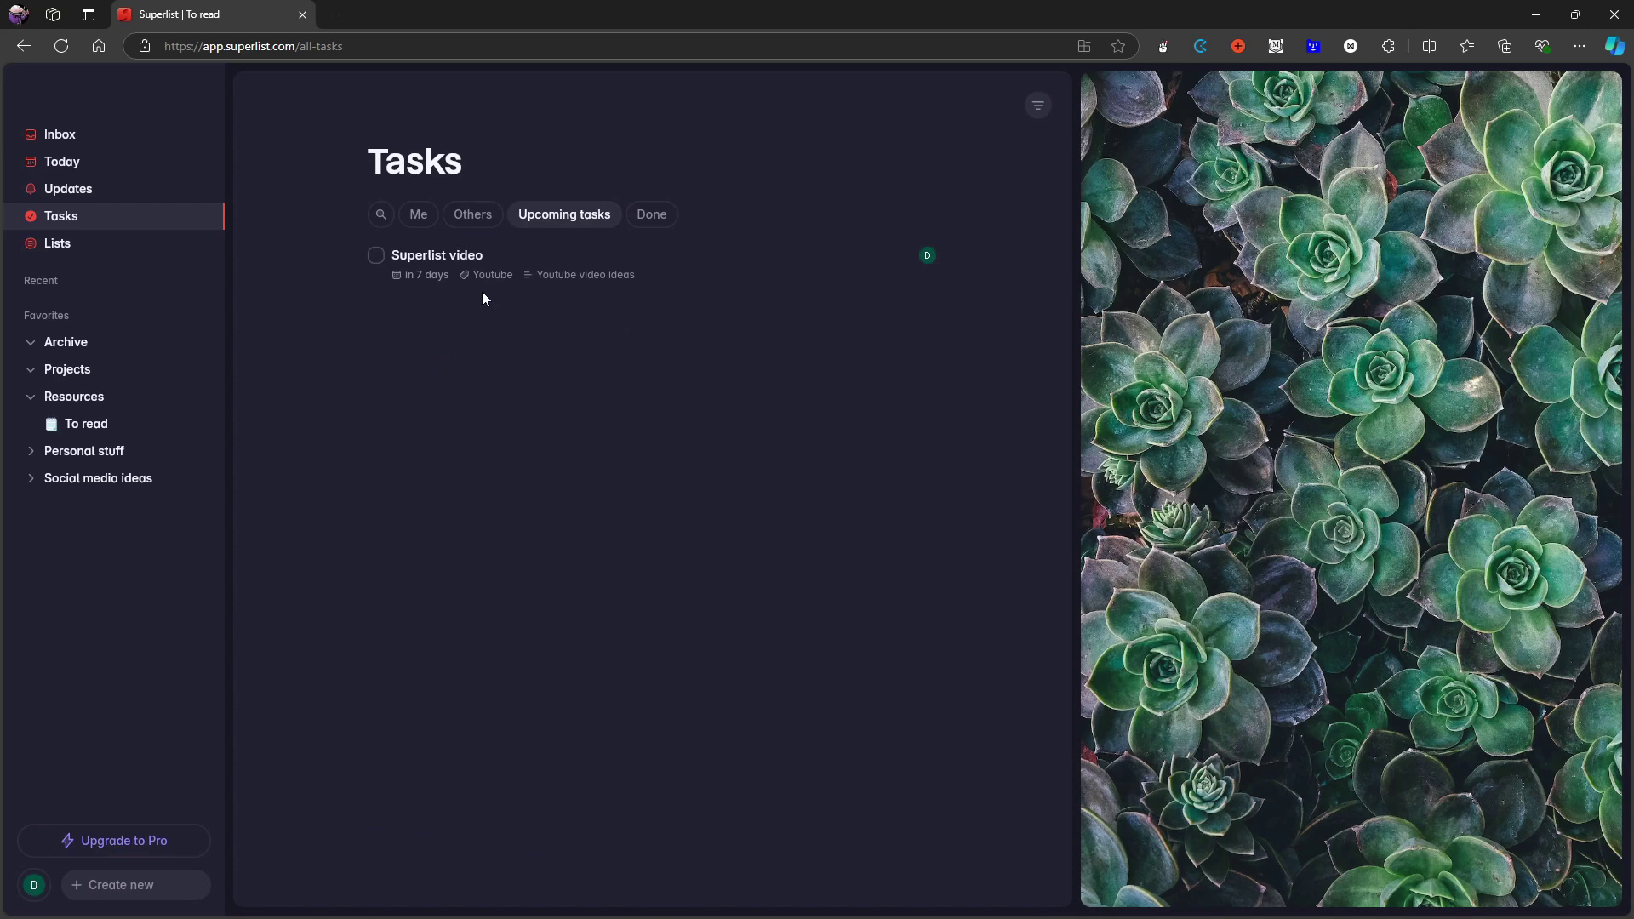
left_click(101, 195)
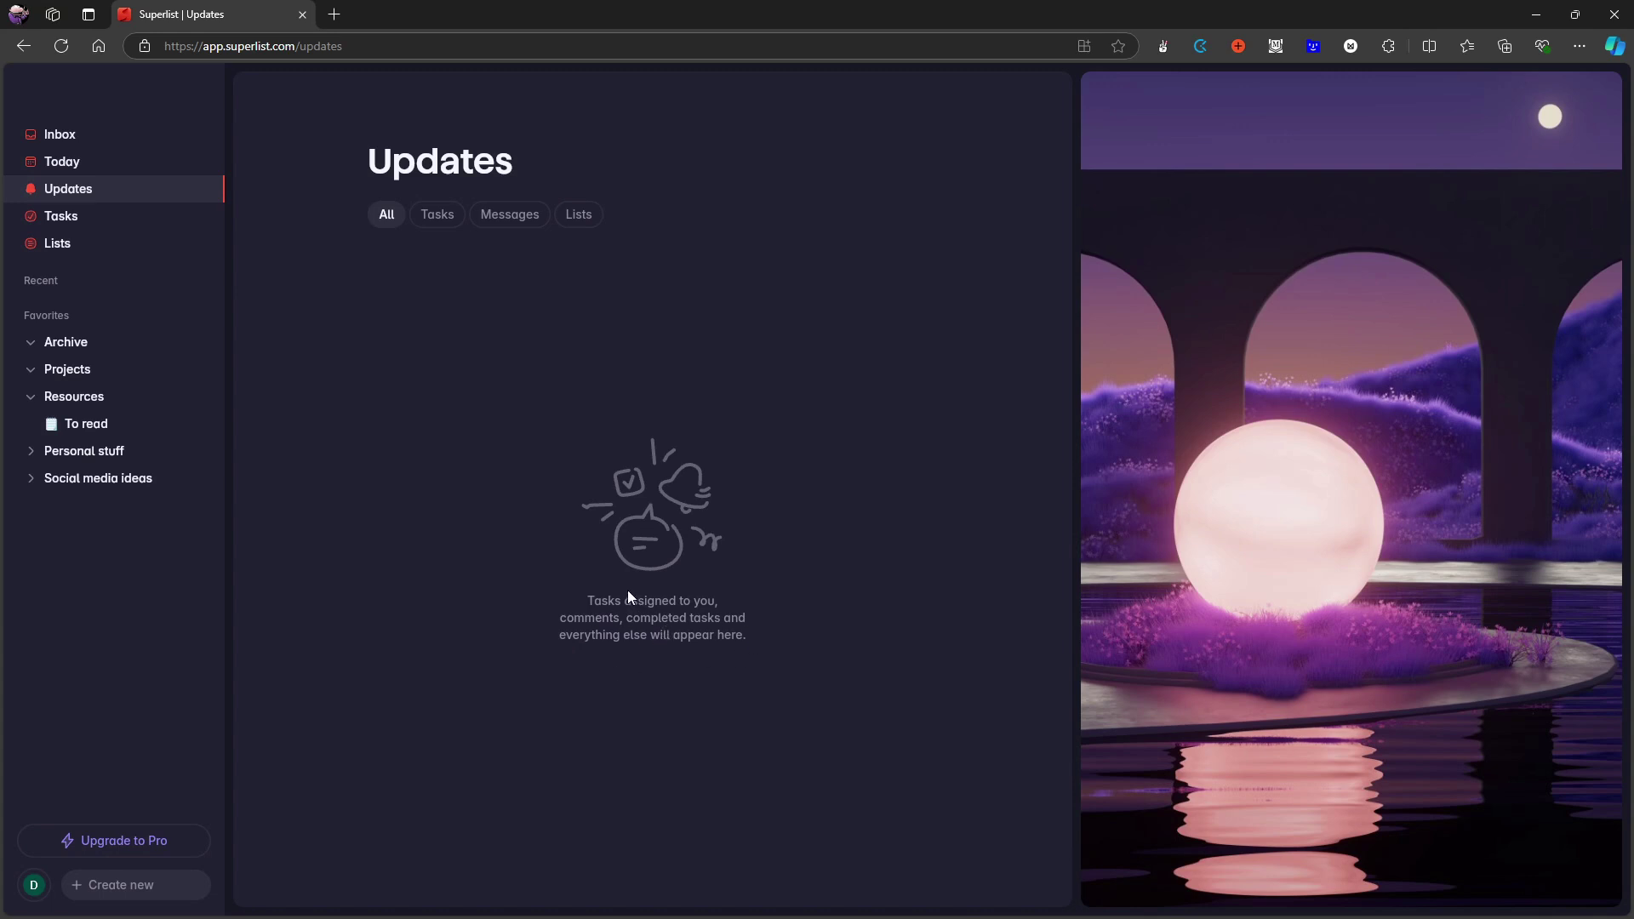
Step: Go to the Today page, then collapse and re-expand the Resources folder
left_click(61, 162)
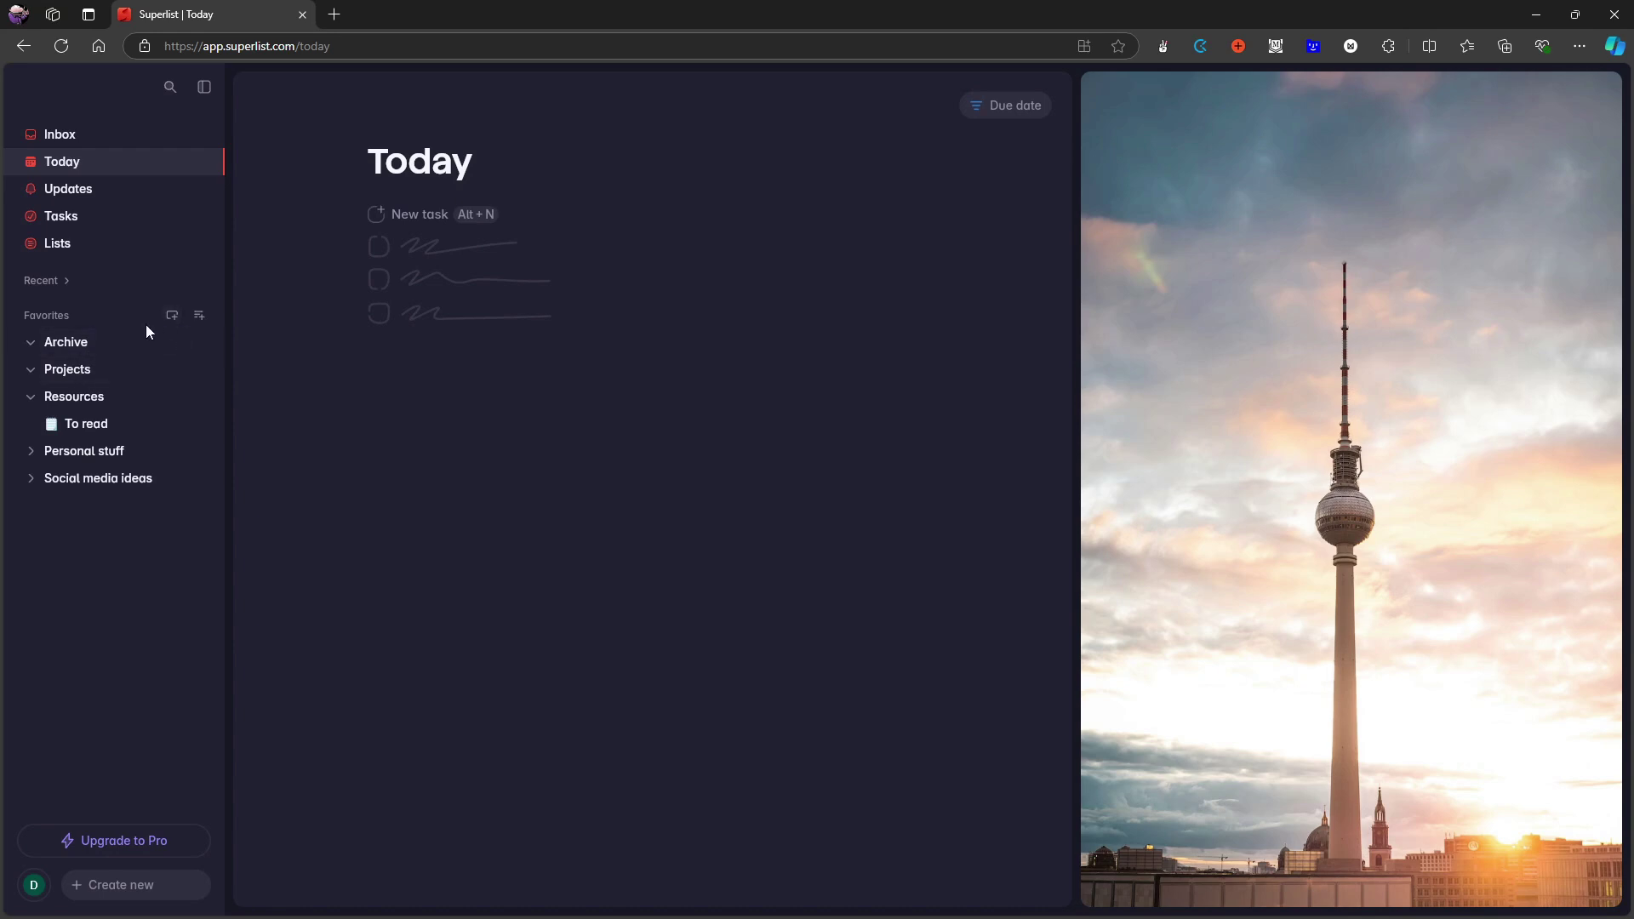
left_click(30, 398)
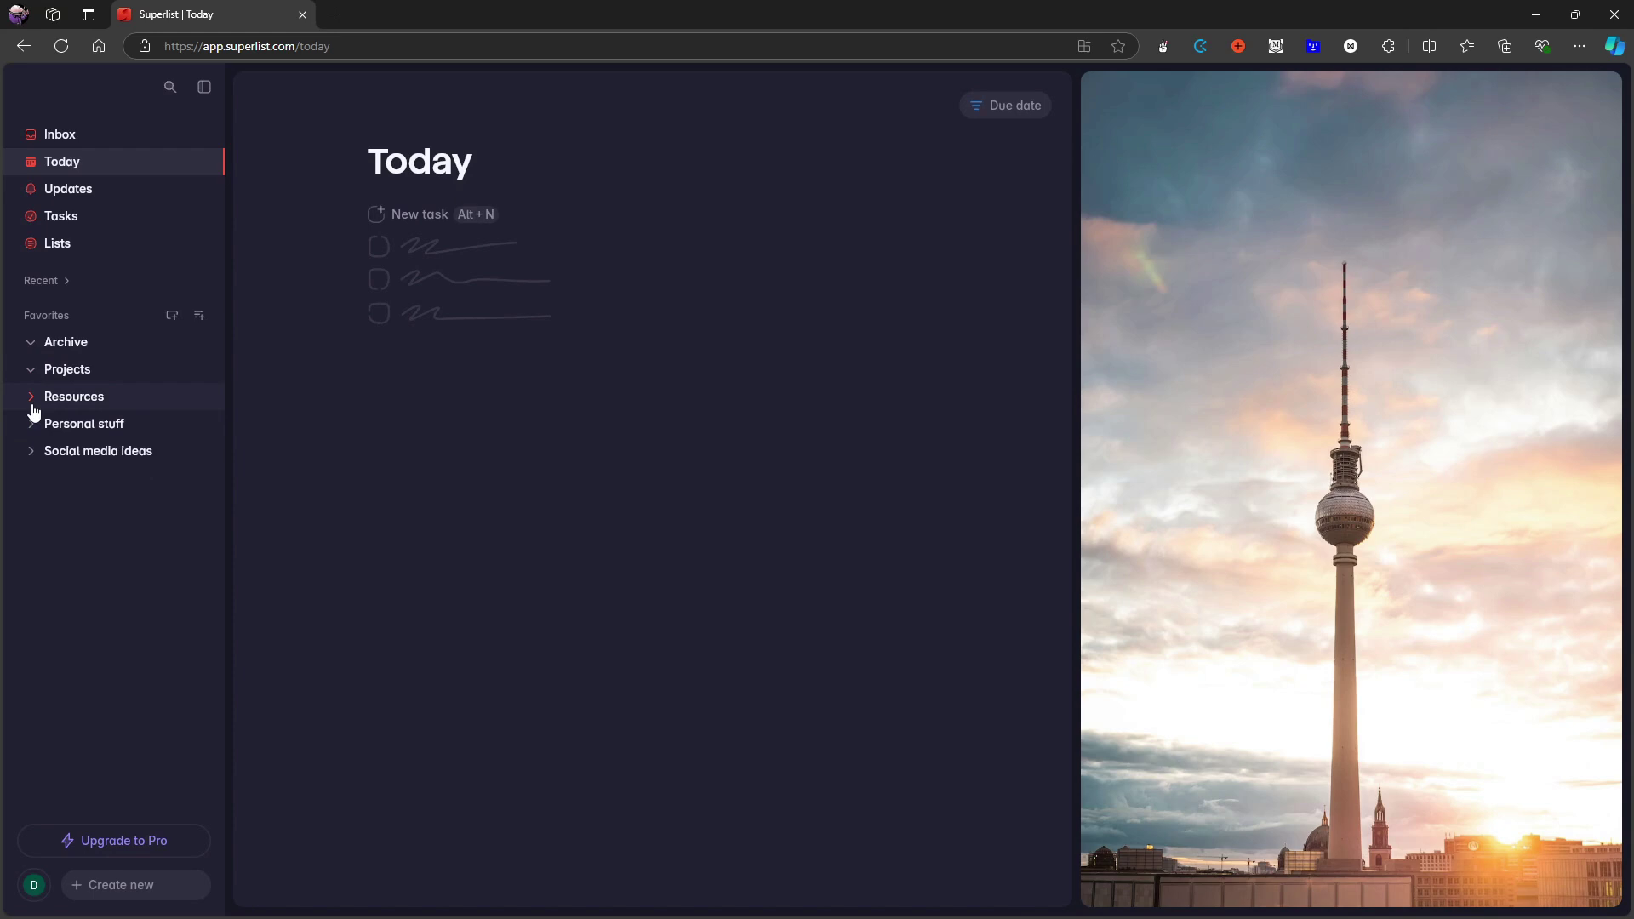
left_click(31, 398)
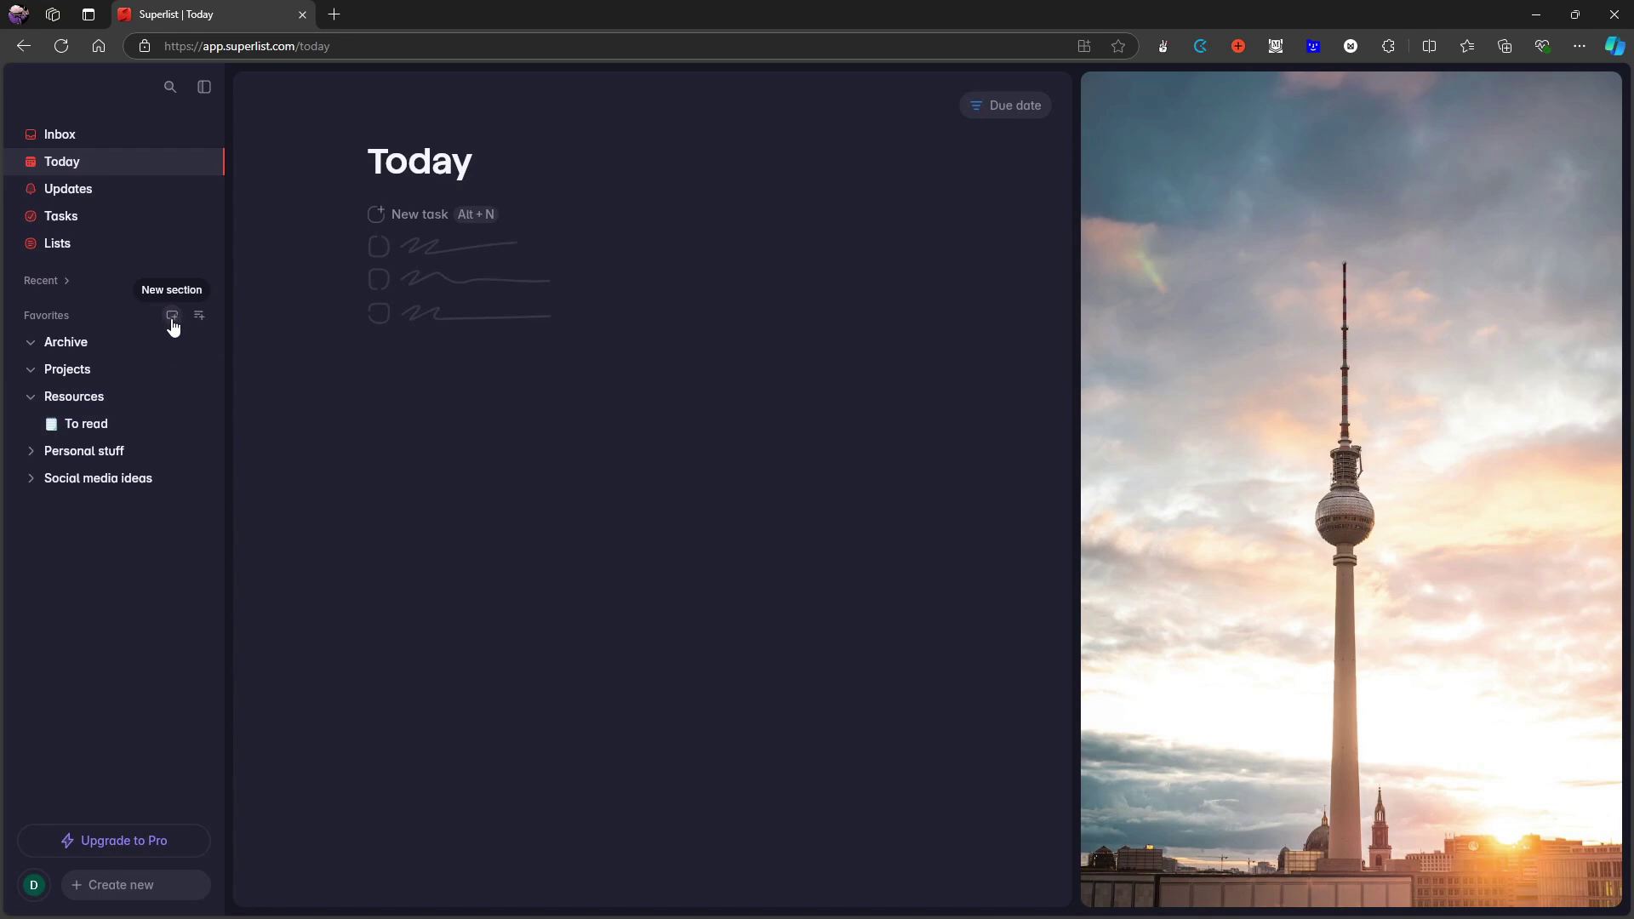
Step: Add a New section to the favorites and move a new Untitled list into Resources
left_click(28, 396)
left_click(37, 398)
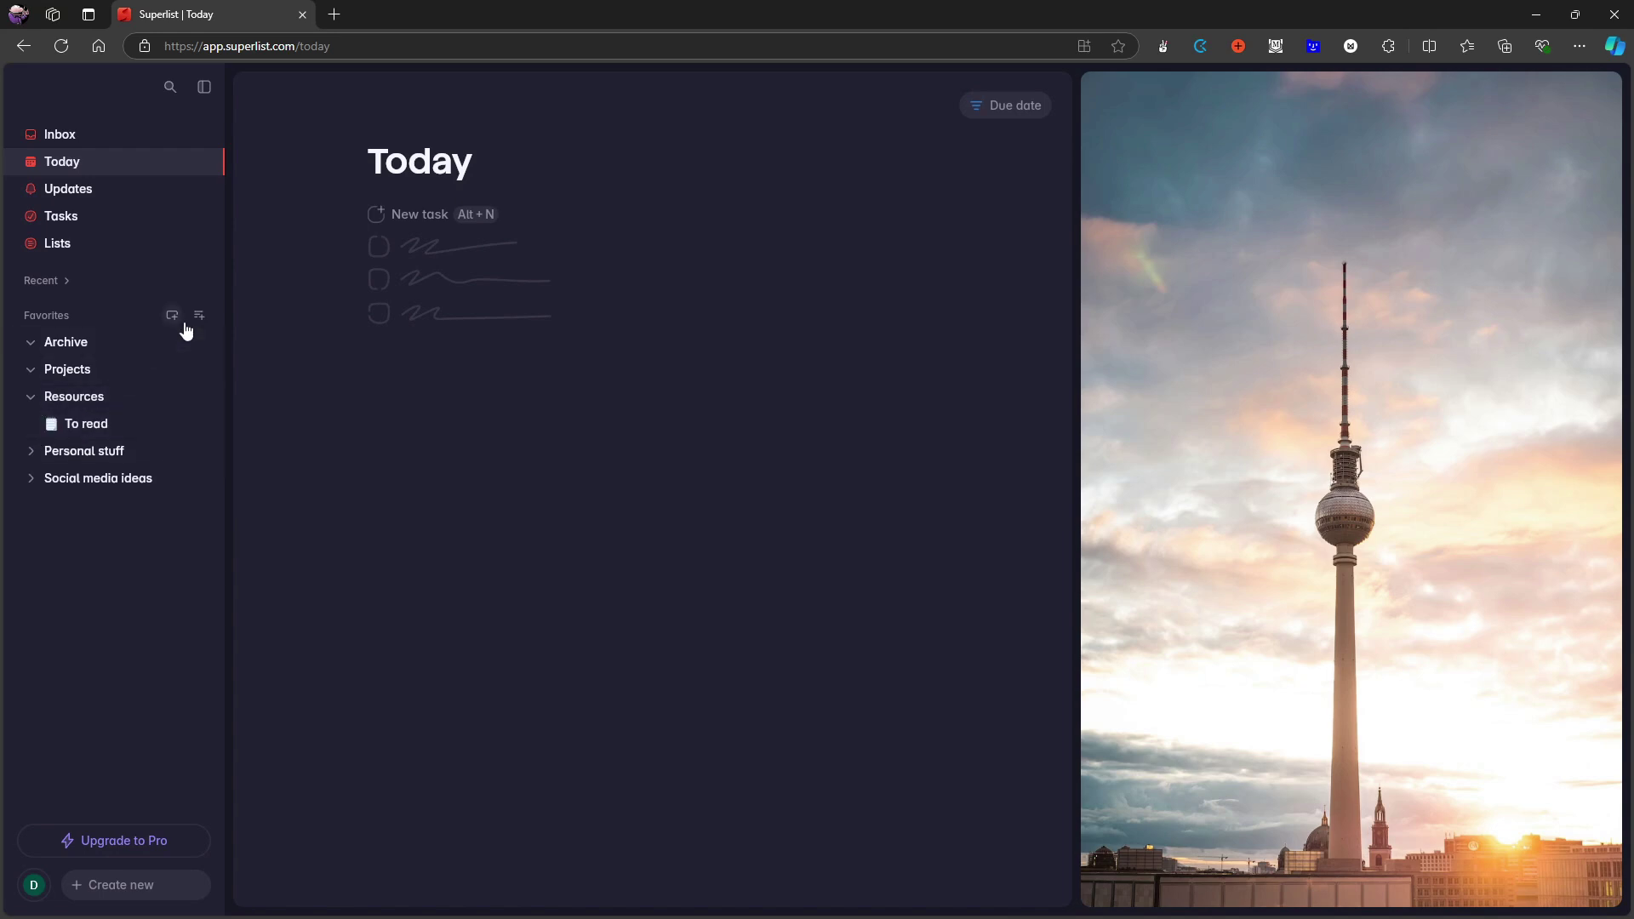
left_click(171, 317)
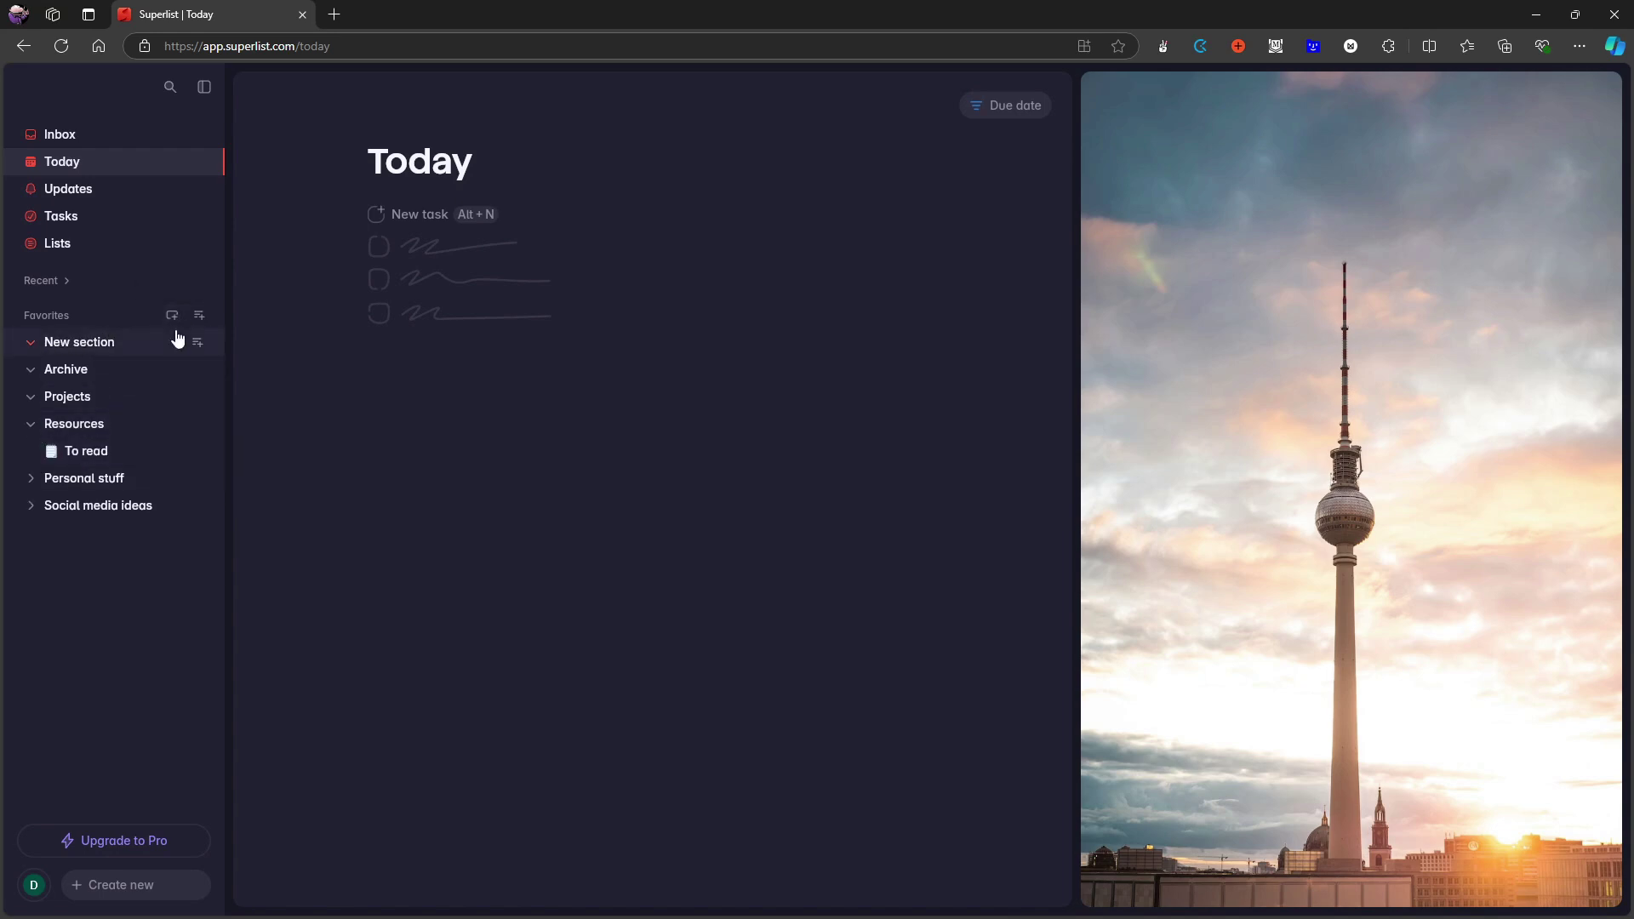
left_click(198, 316)
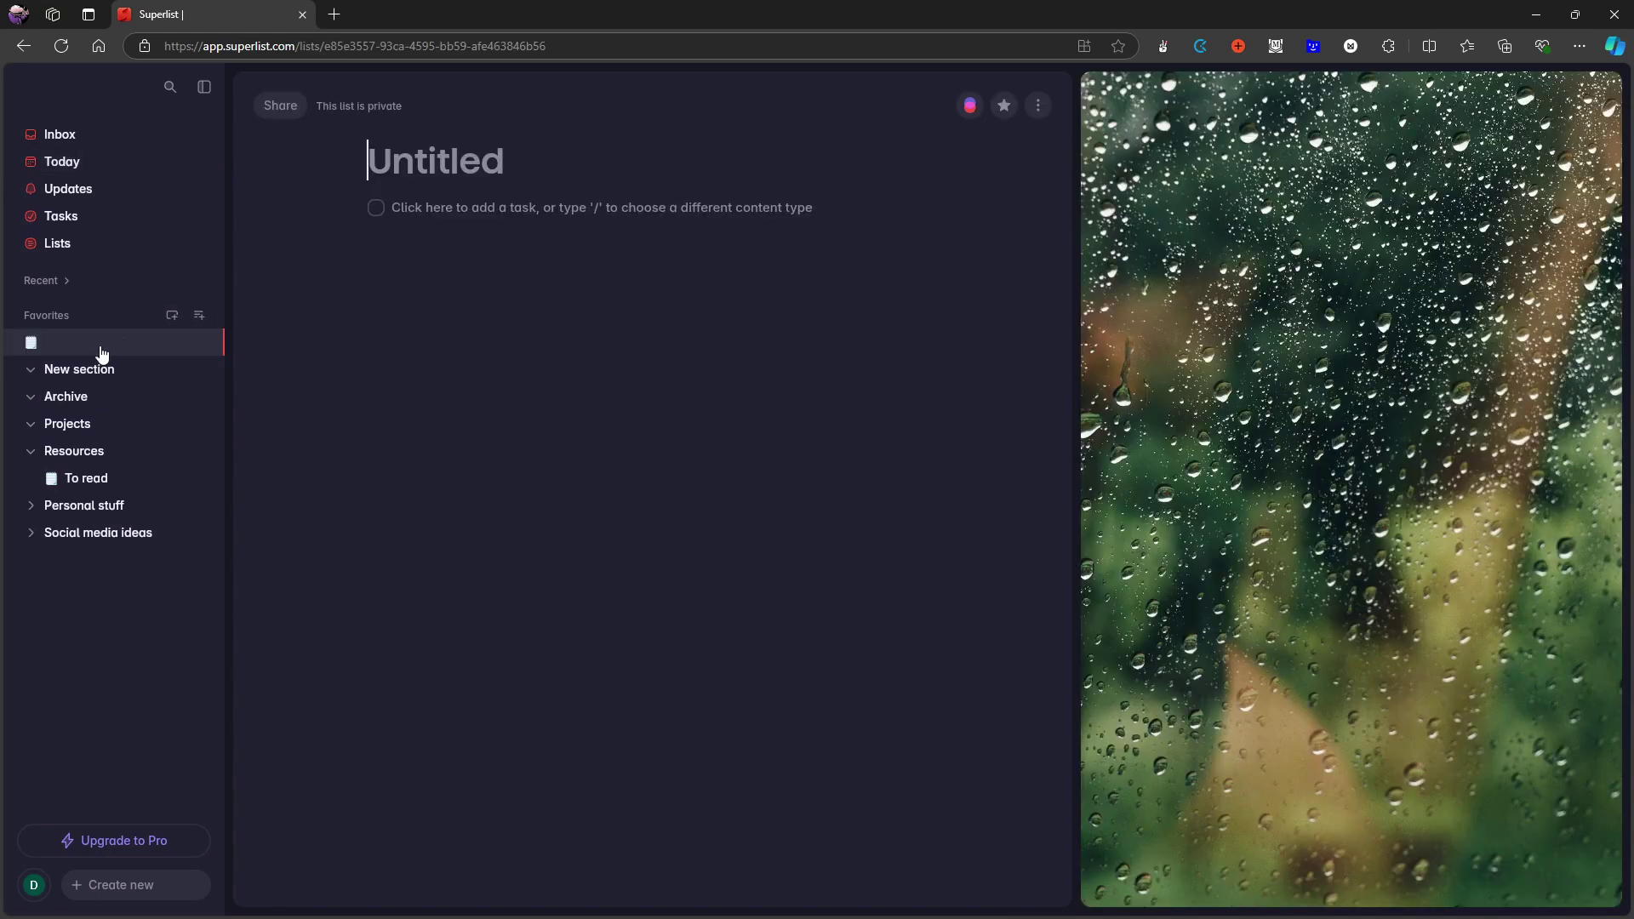
left_click_drag(39, 349, 65, 475)
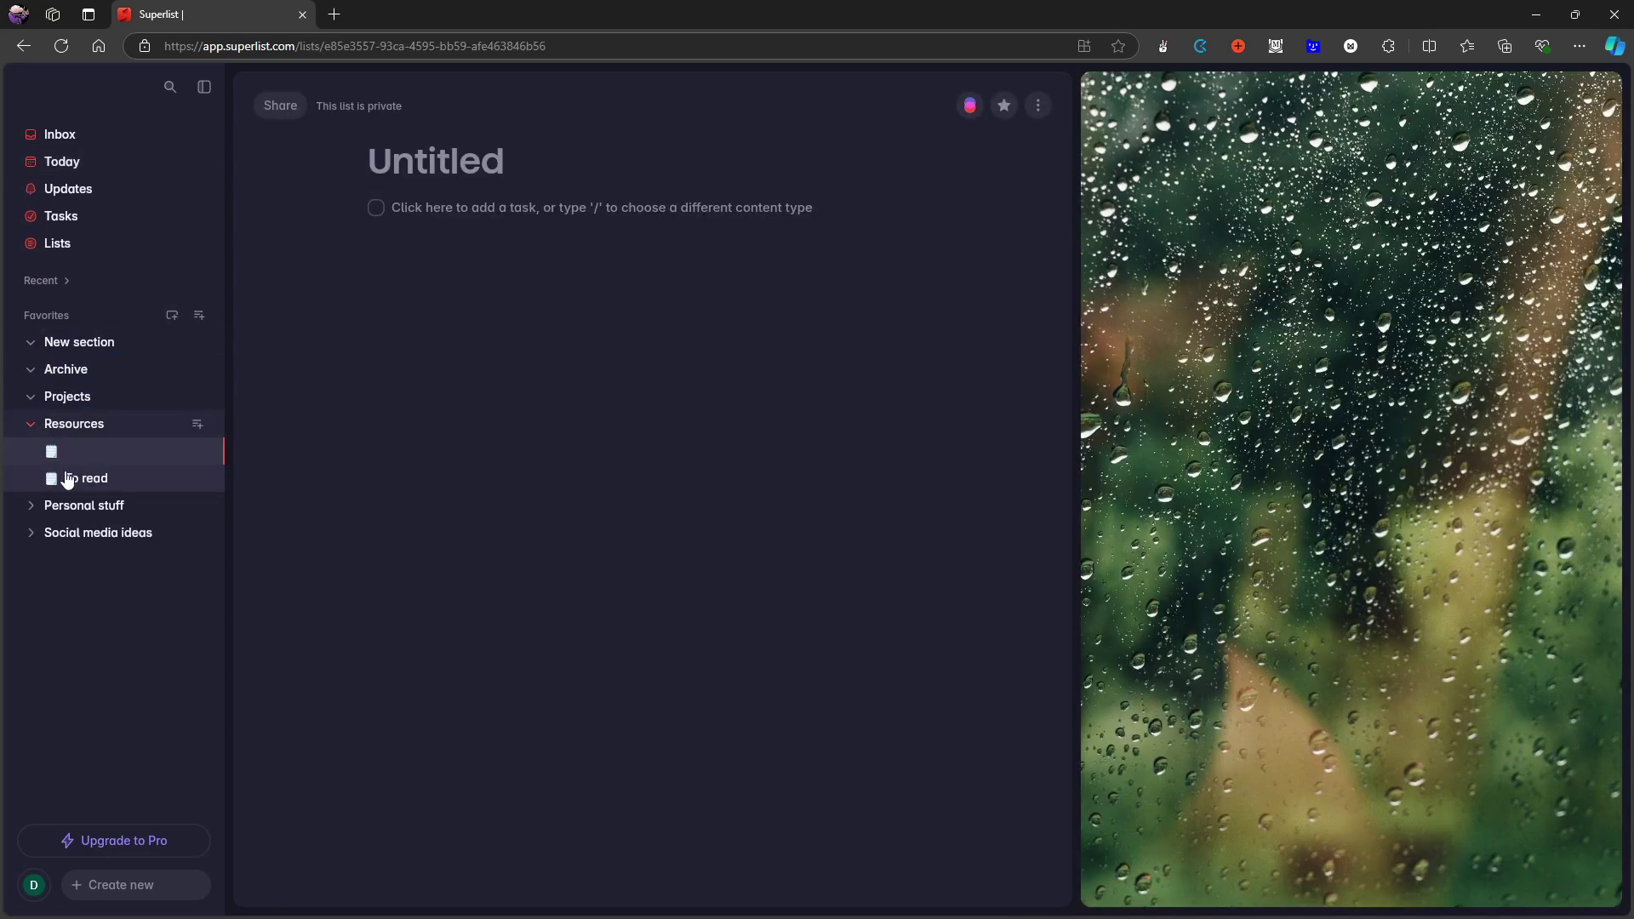
Step: In the To read list, turn The creative act into a task
left_click(72, 477)
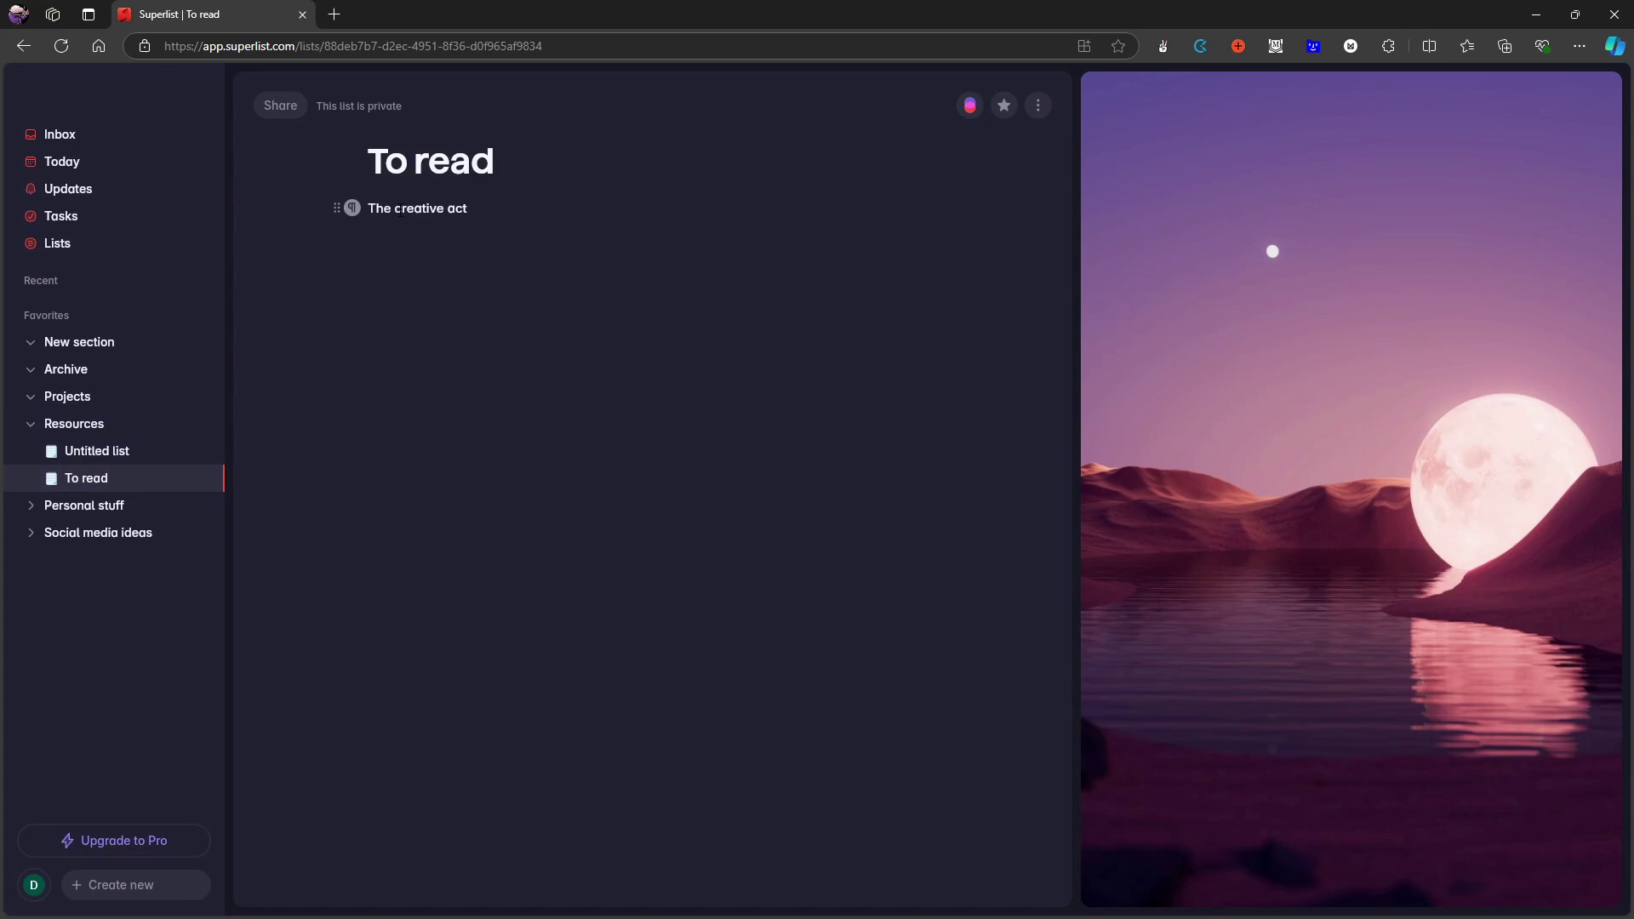
left_click(351, 207)
left_click(289, 125)
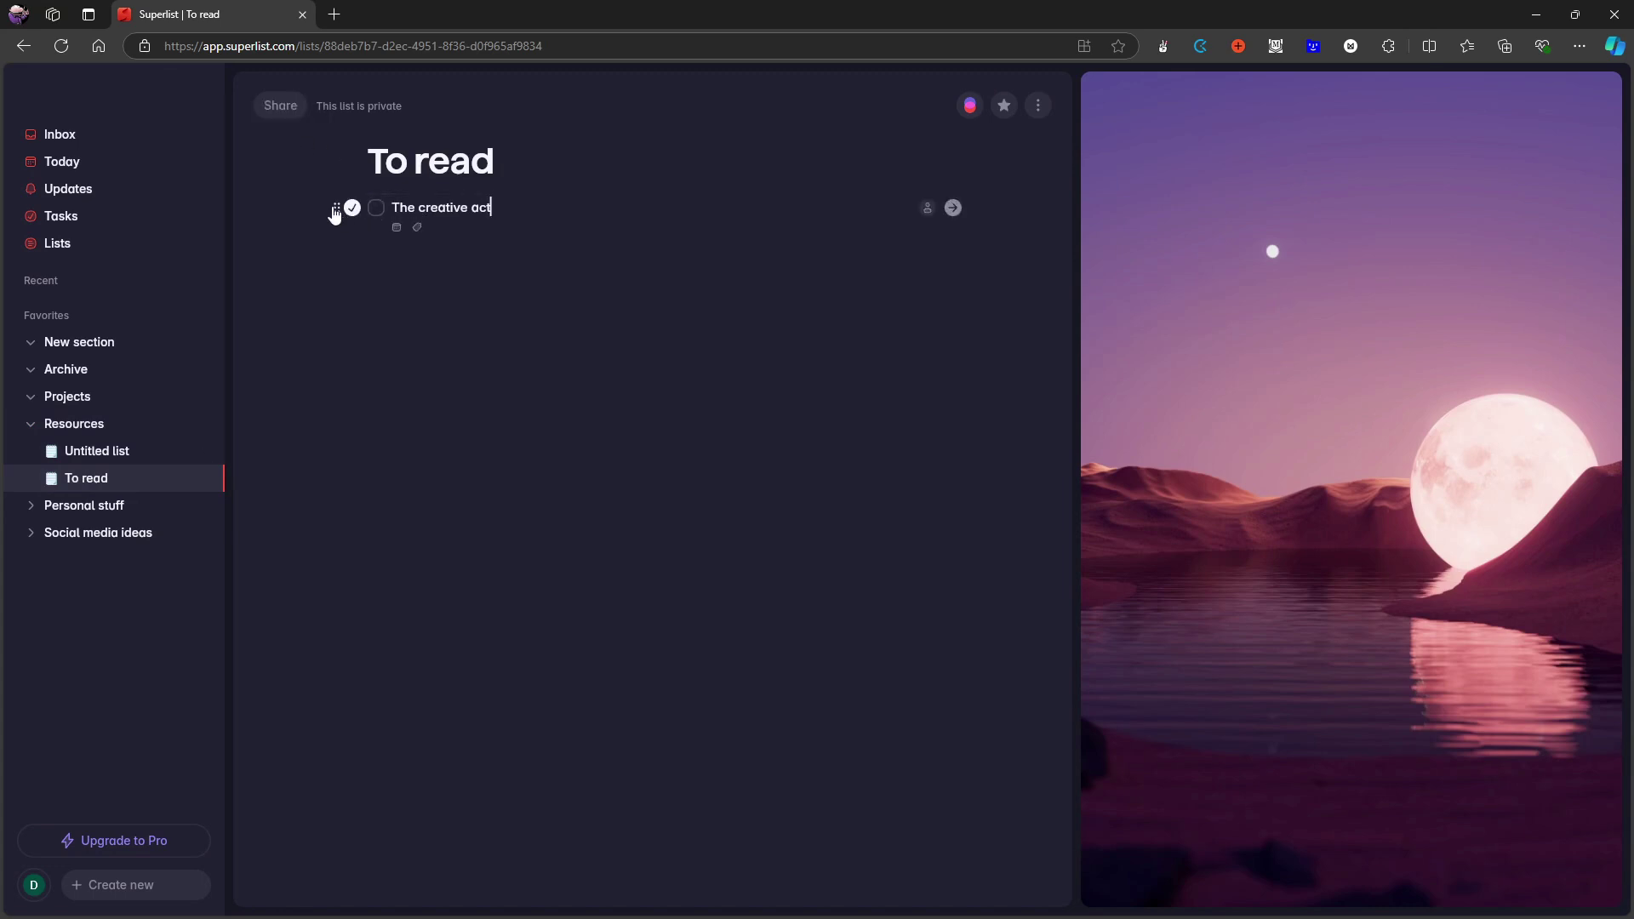
Step: Move The creative act into Untitled list and mark it as done
left_click_drag(334, 215, 464, 208)
left_click(94, 478)
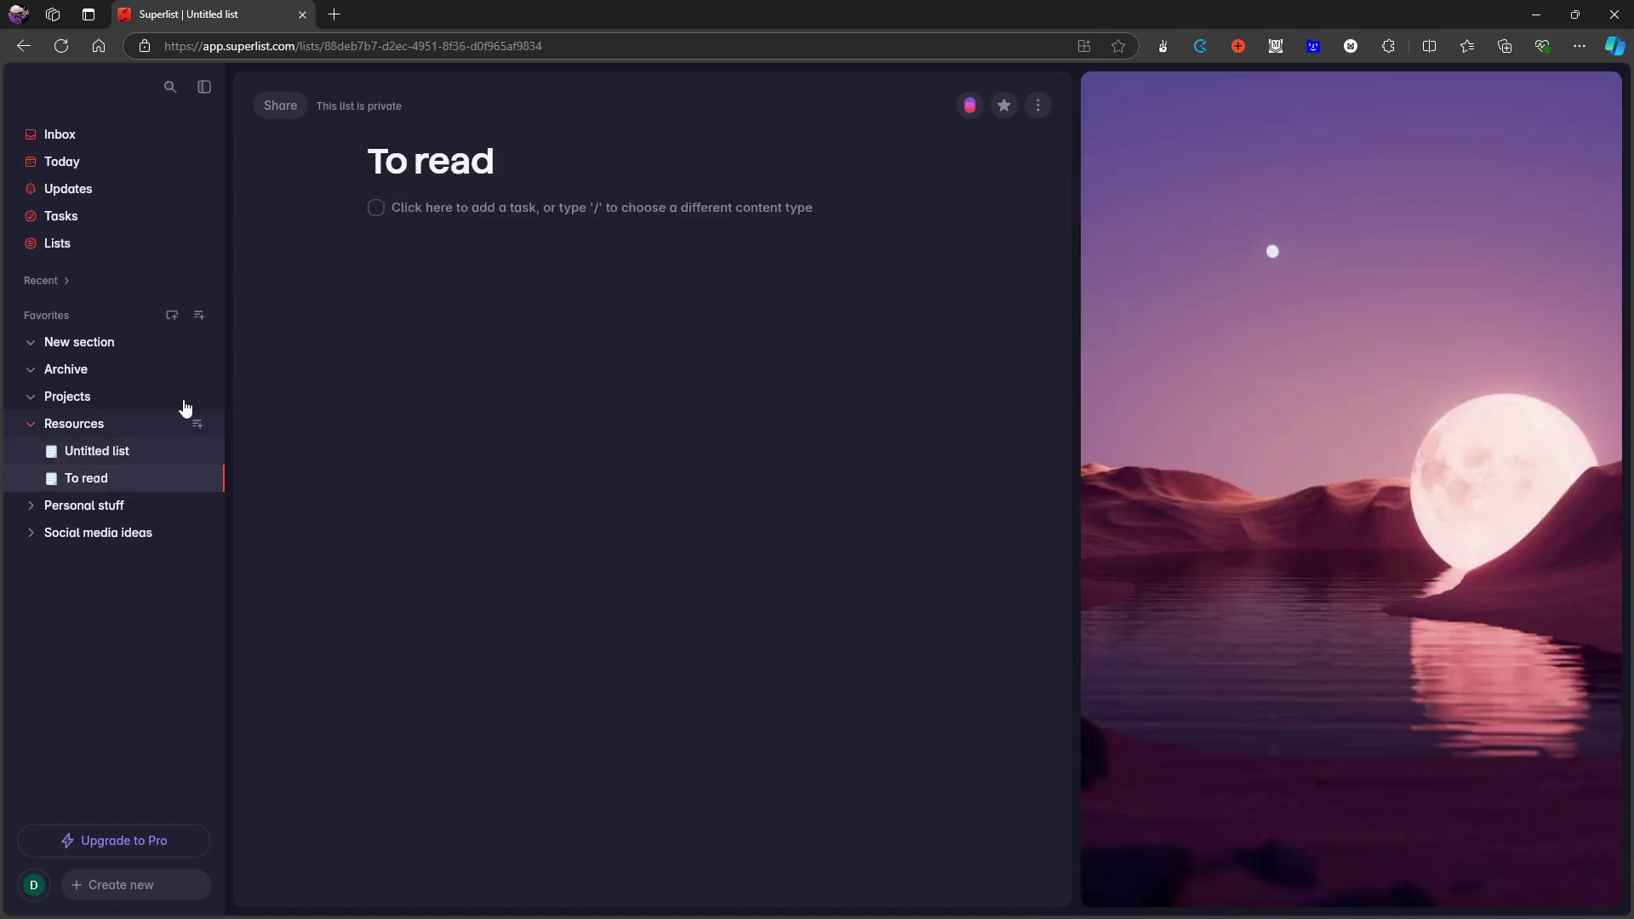
left_click(149, 452)
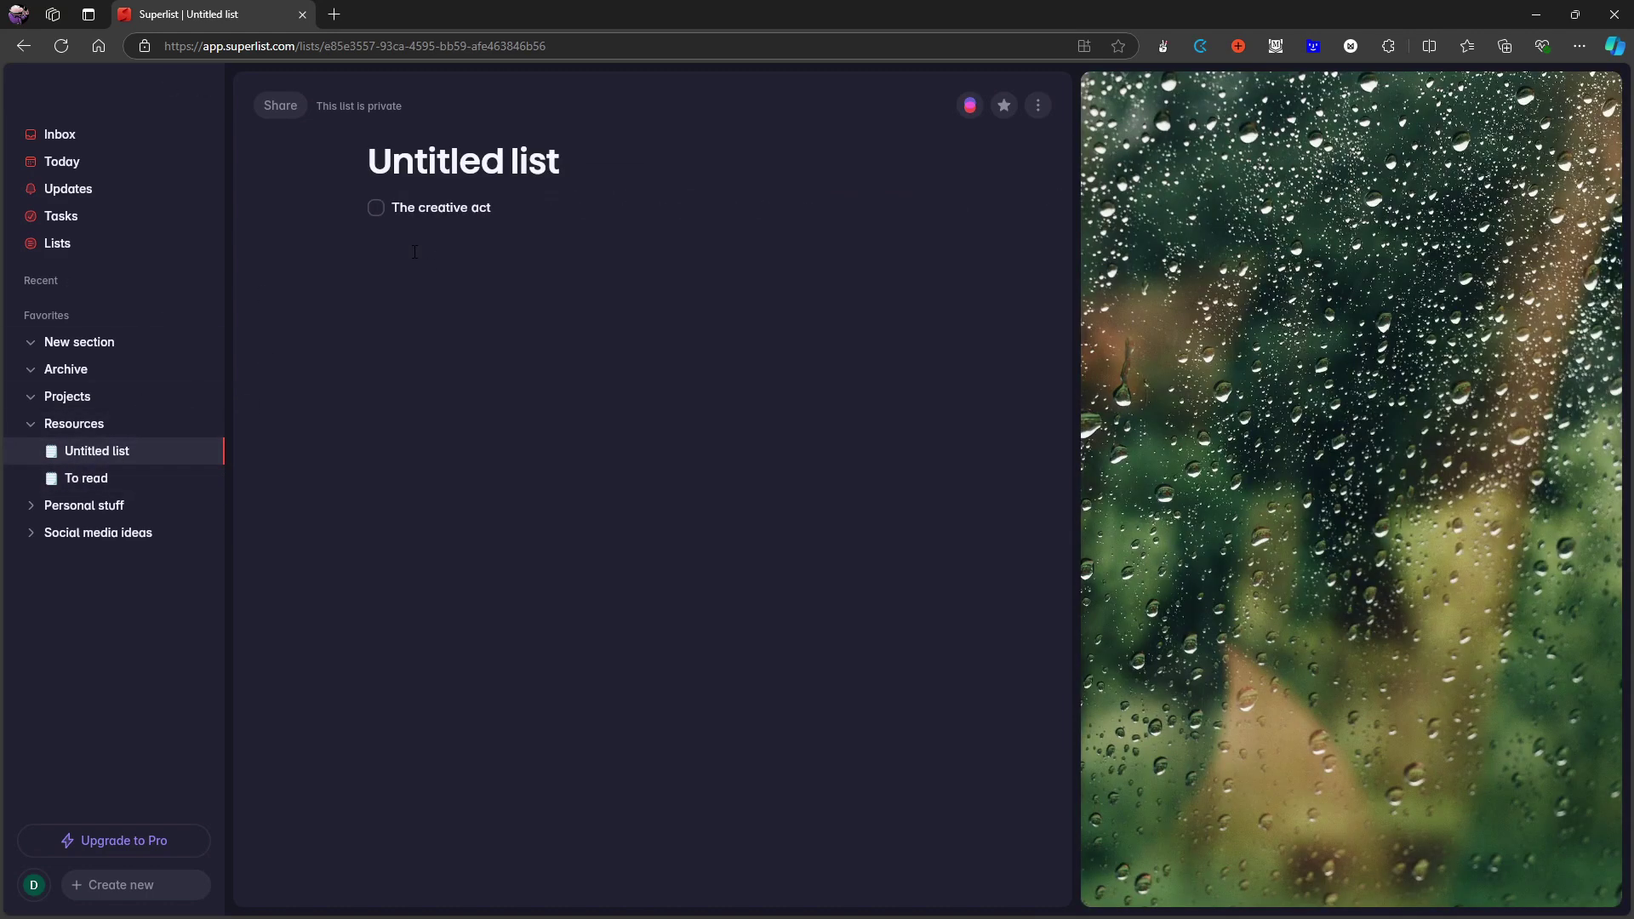
left_click(374, 209)
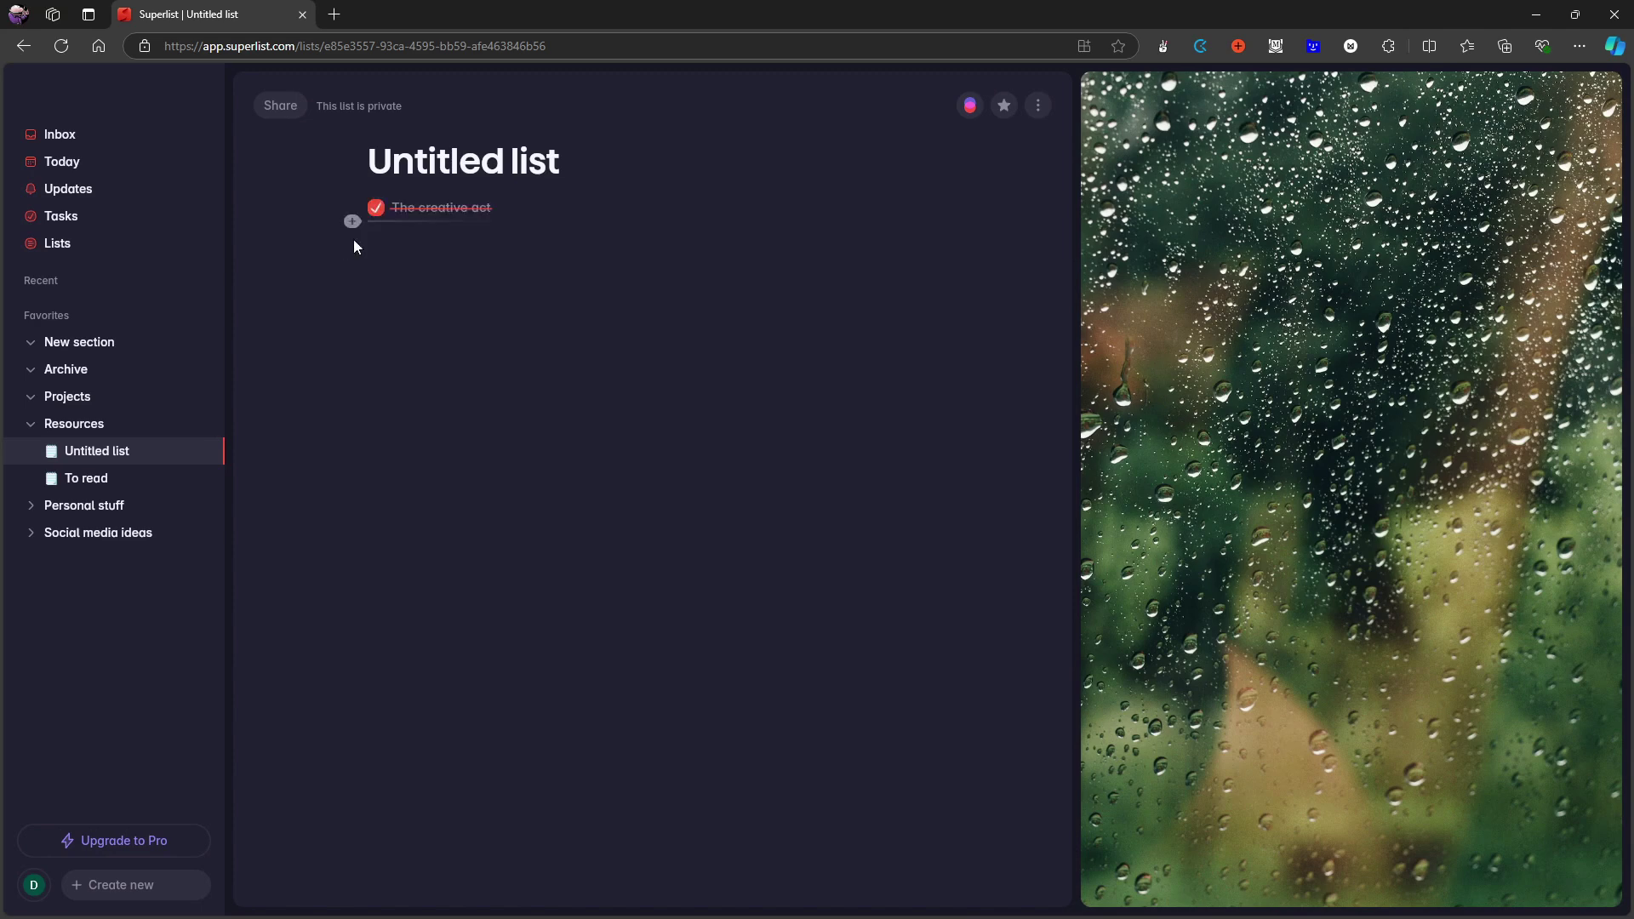
Step: Drag the finished task onto Archive and create a list there titled 'Archived'
left_click_drag(340, 208, 314, 256)
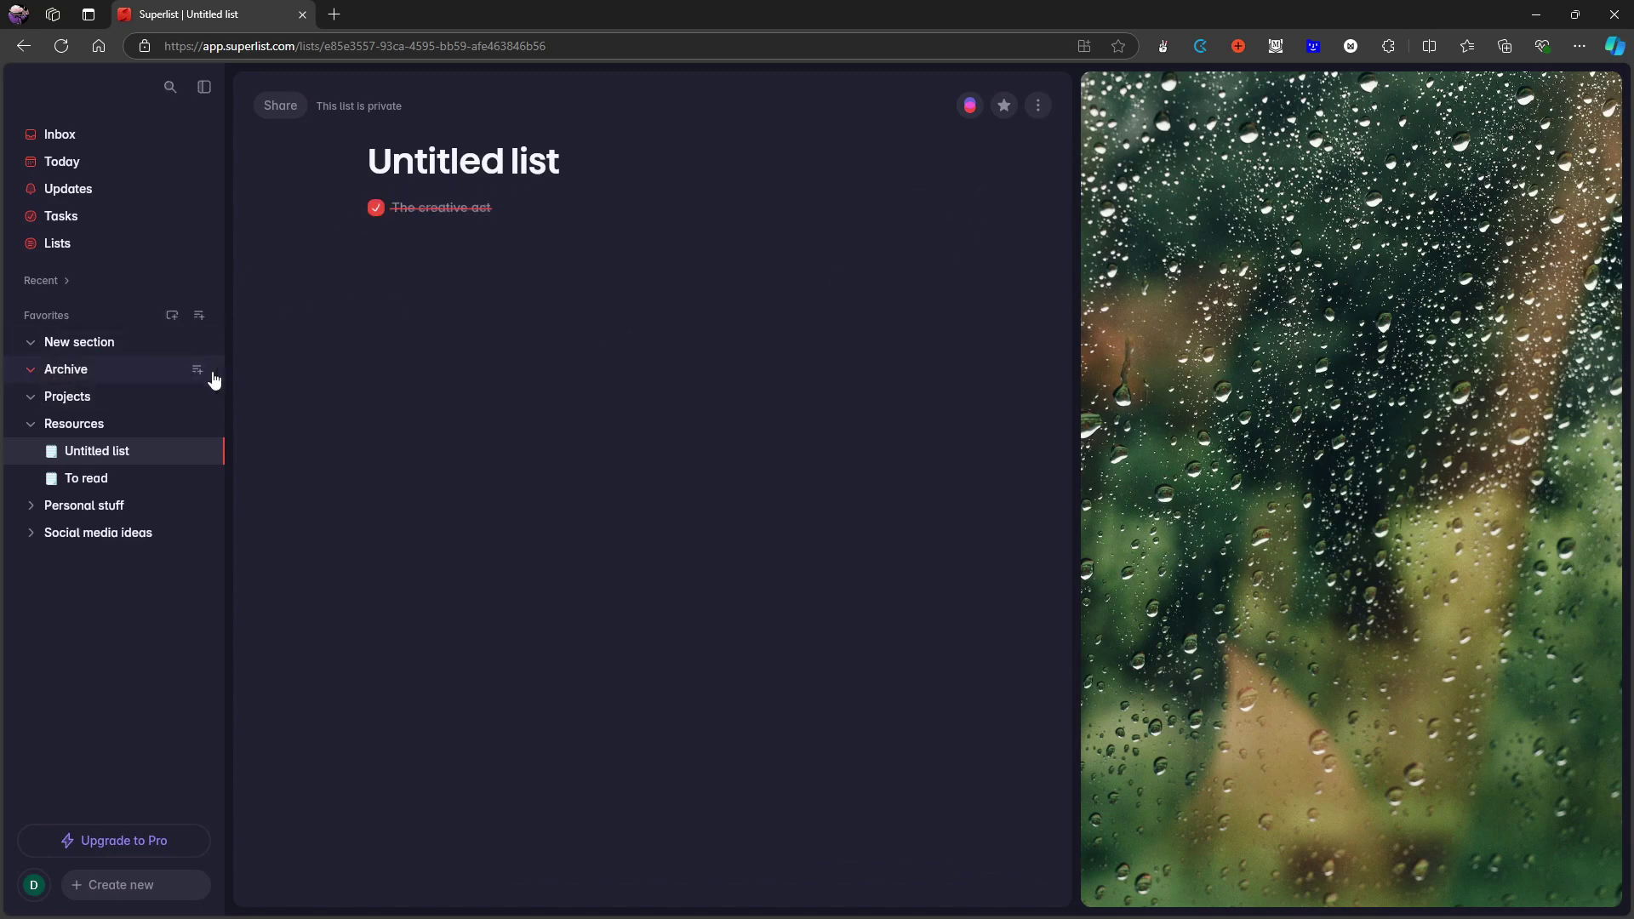
left_click(195, 371)
type("A")
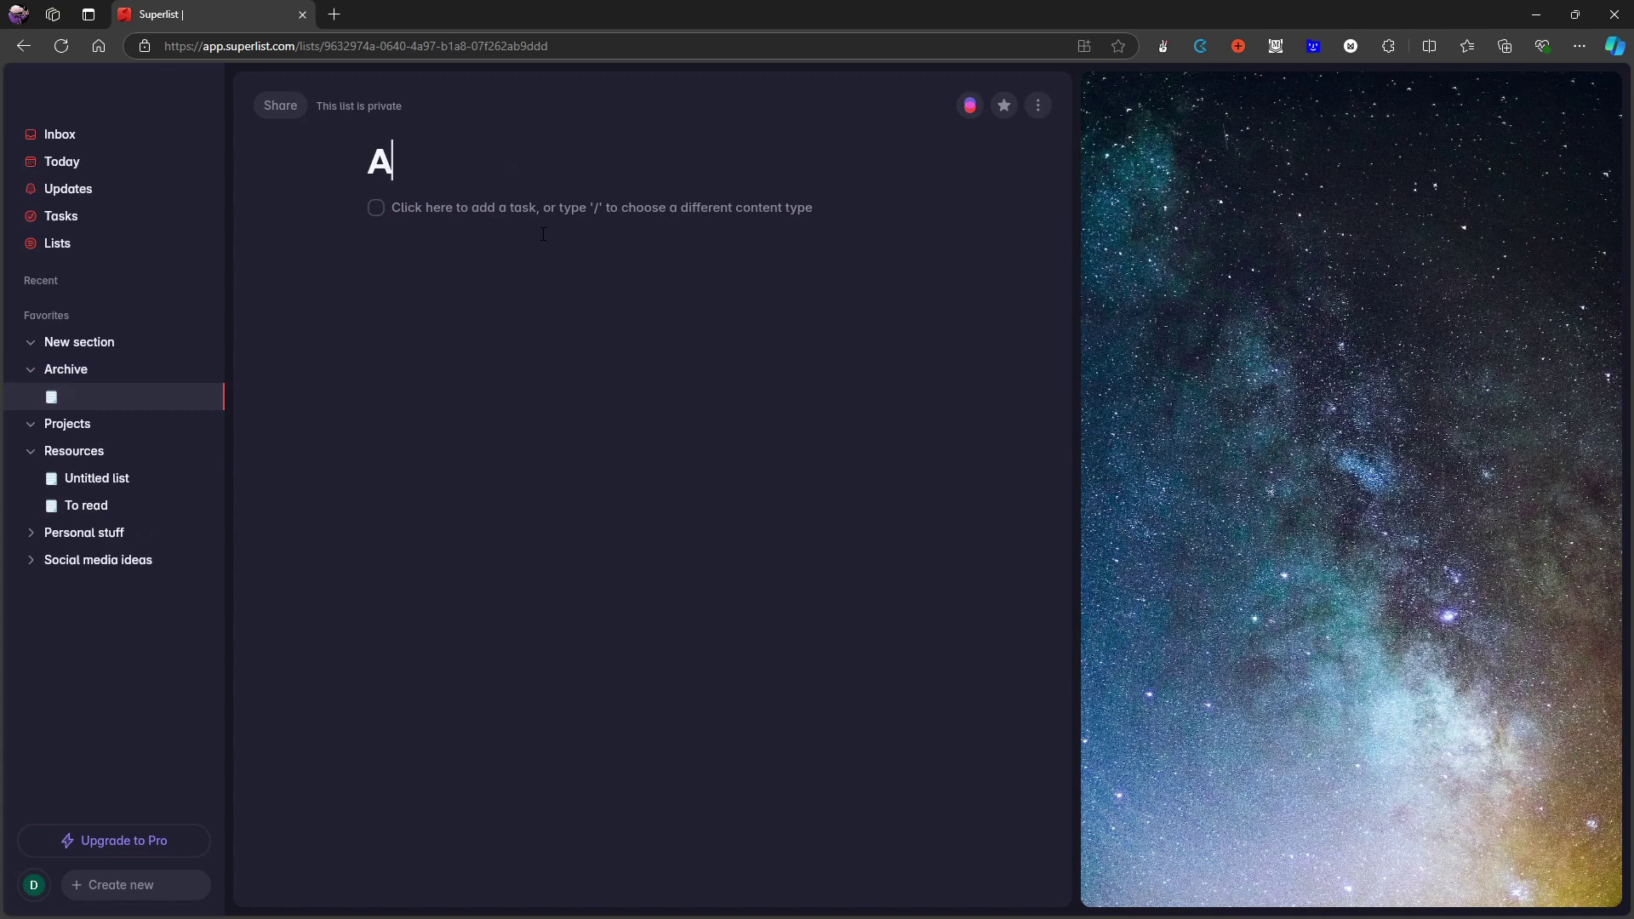
type("rchived")
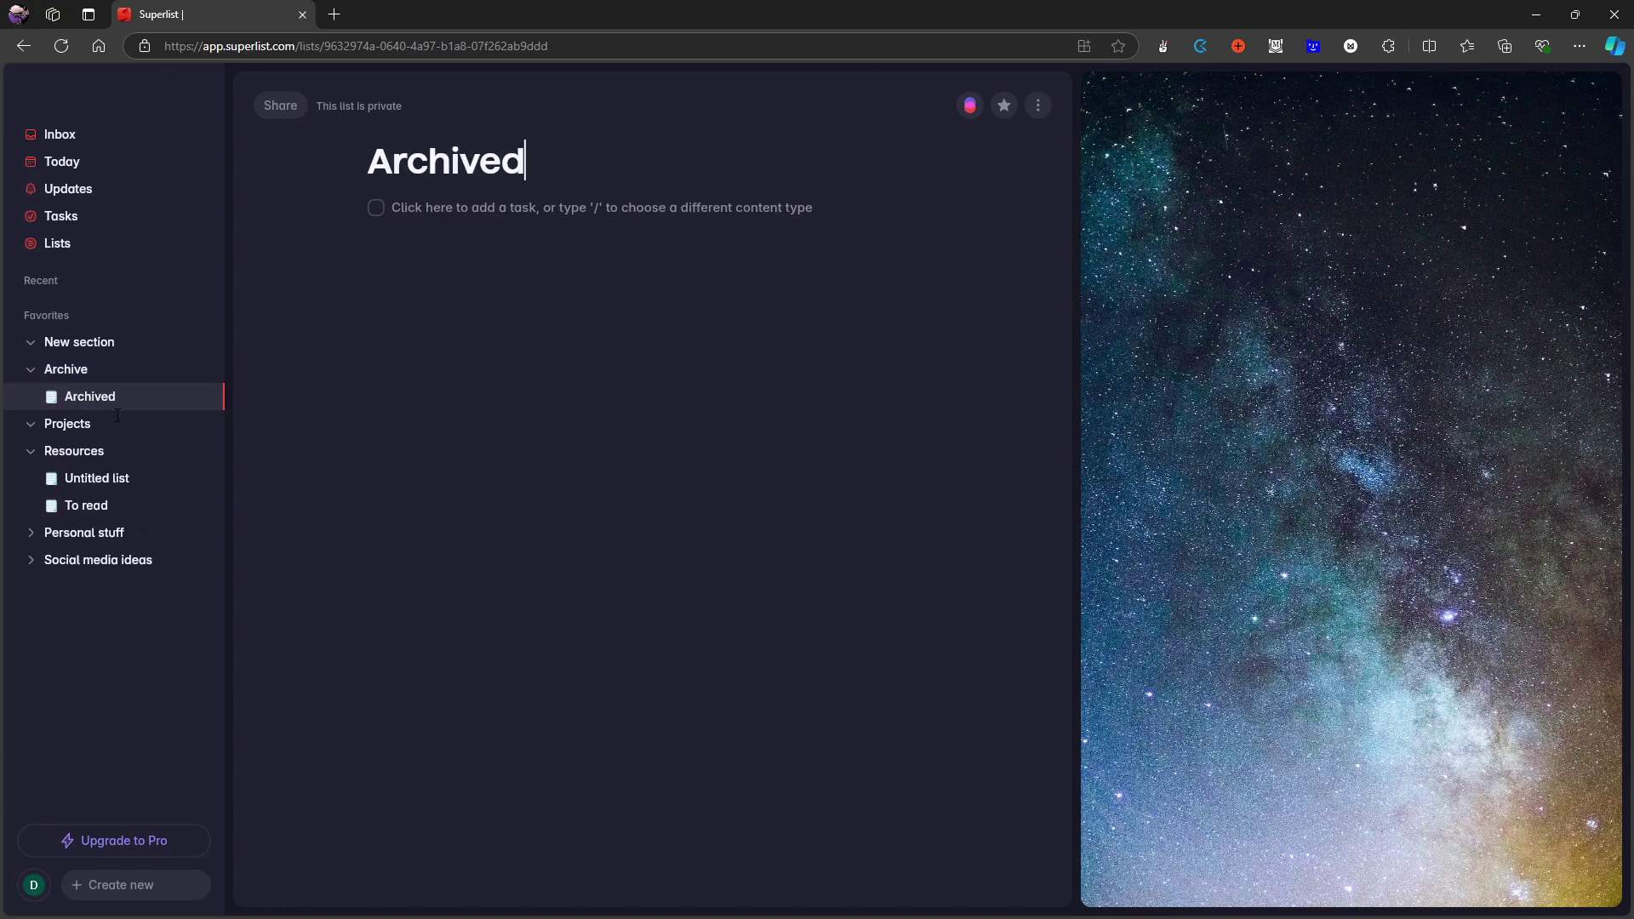
Step: Move The creative act into Archived, then put Archive collapsed at the bottom of favorites
left_click(122, 474)
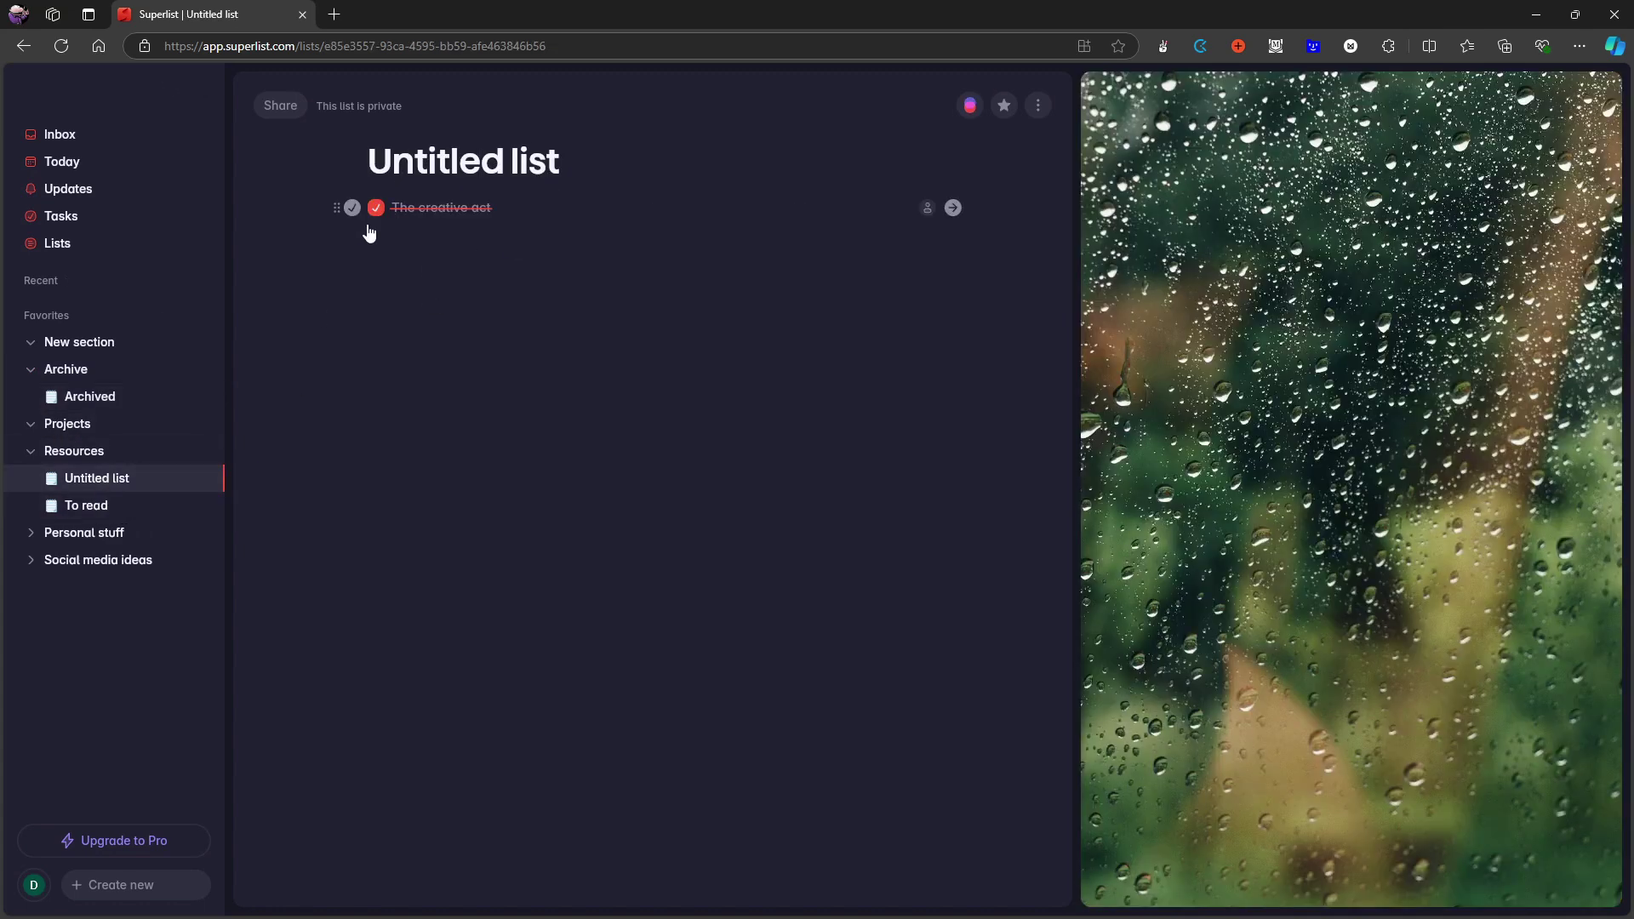
left_click_drag(340, 213, 113, 397)
left_click(103, 397)
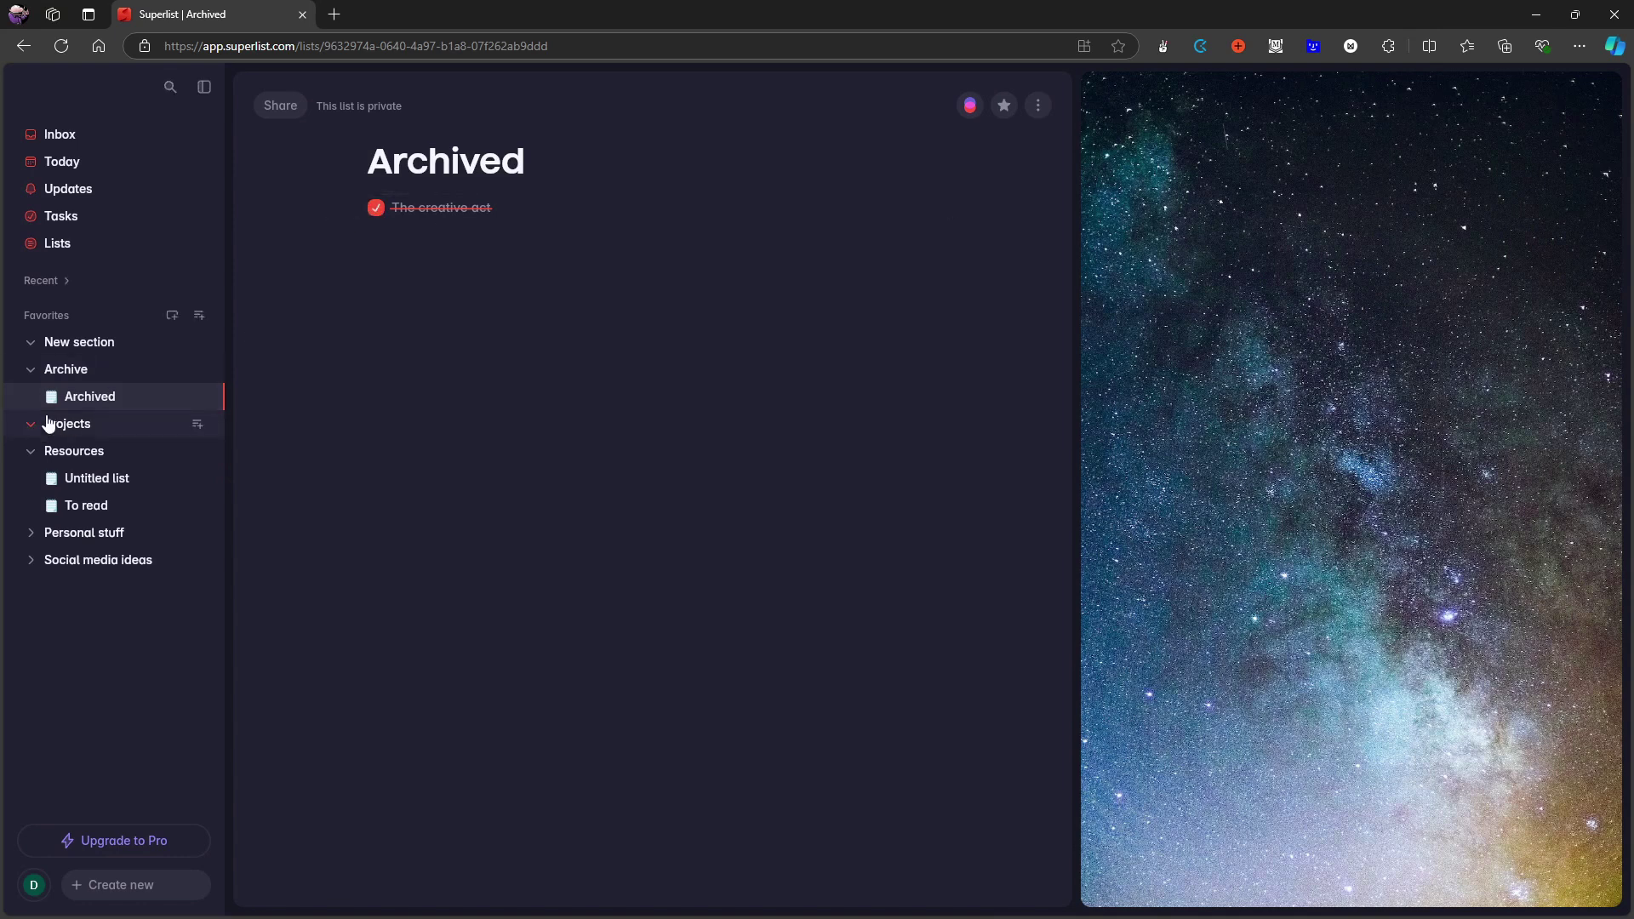
left_click_drag(84, 371, 87, 580)
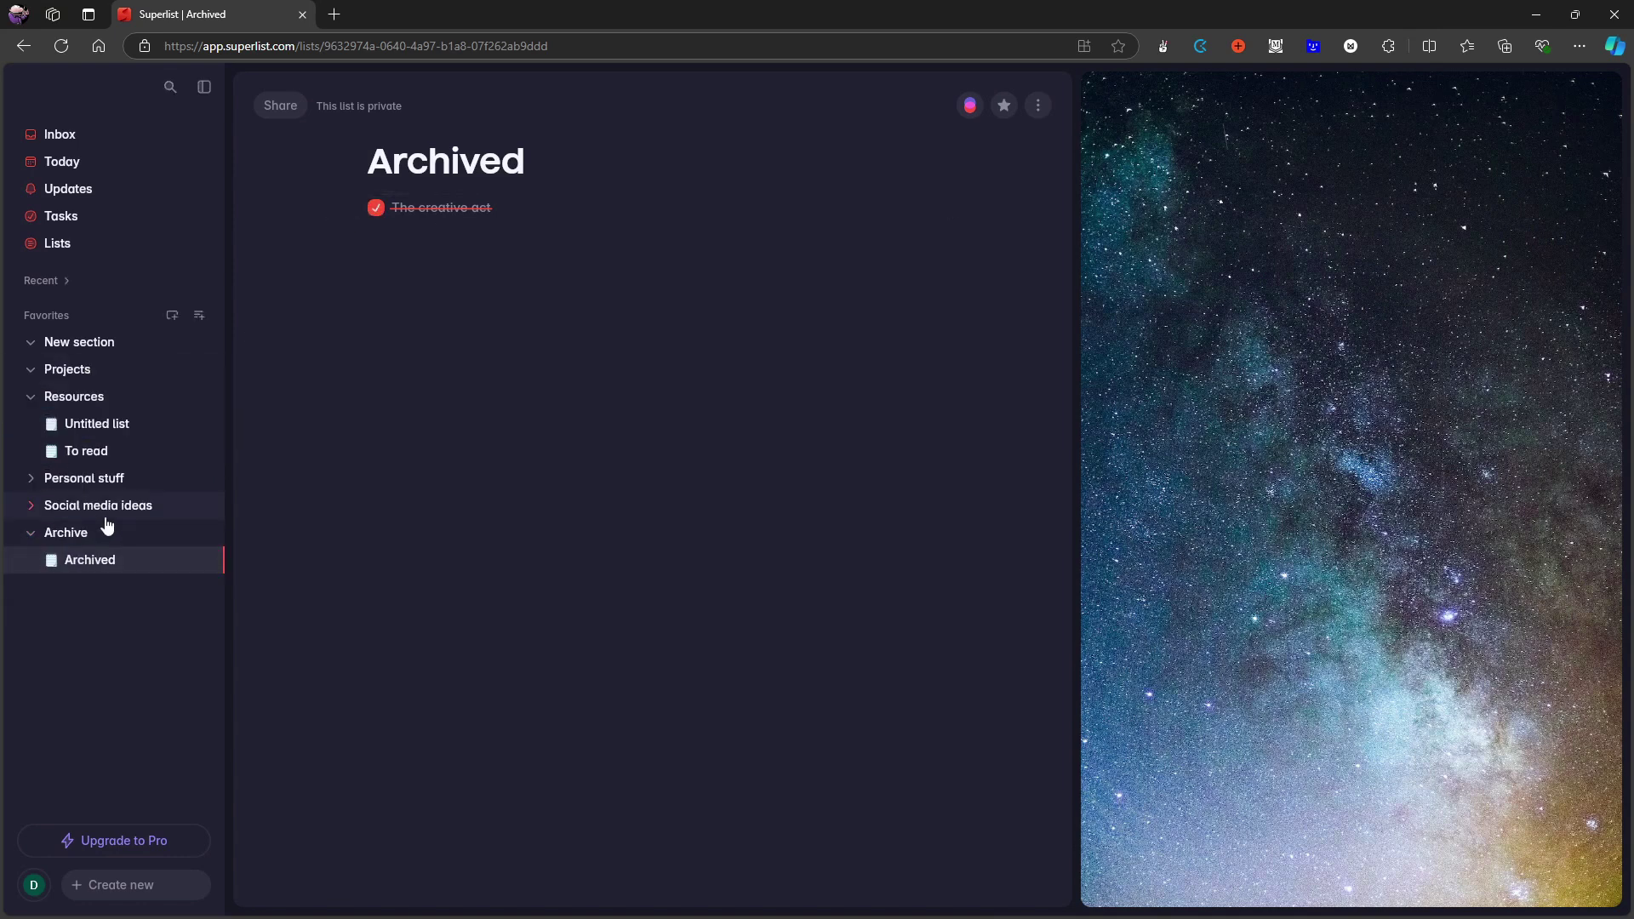
left_click(32, 534)
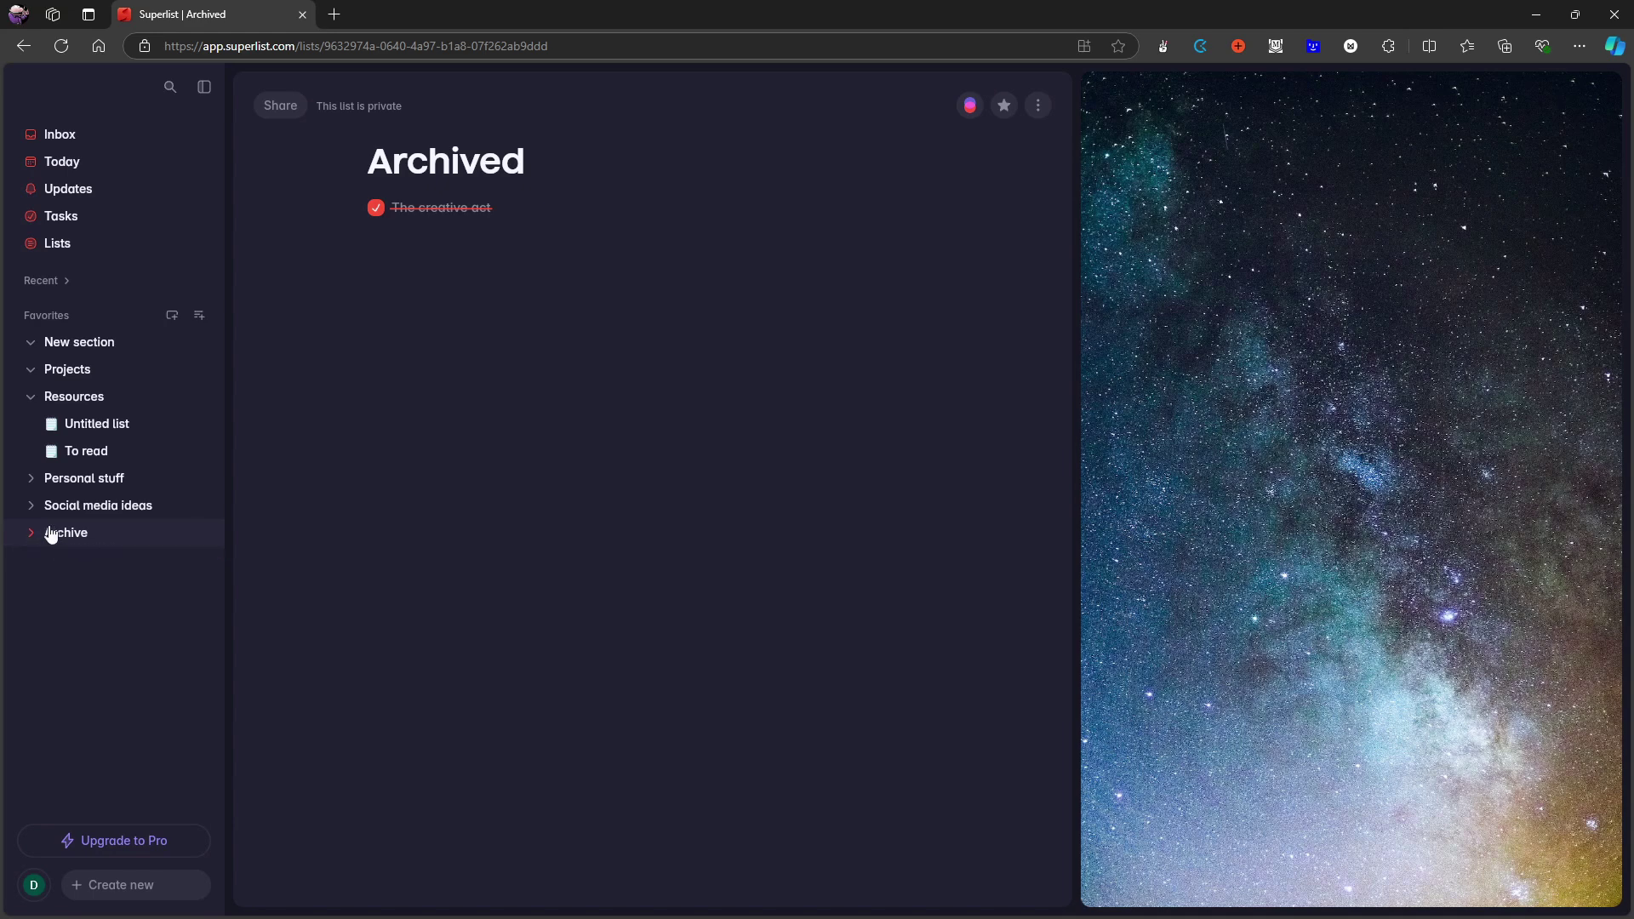
Step: Try searching for 'test', then clear the search query
left_click(180, 90)
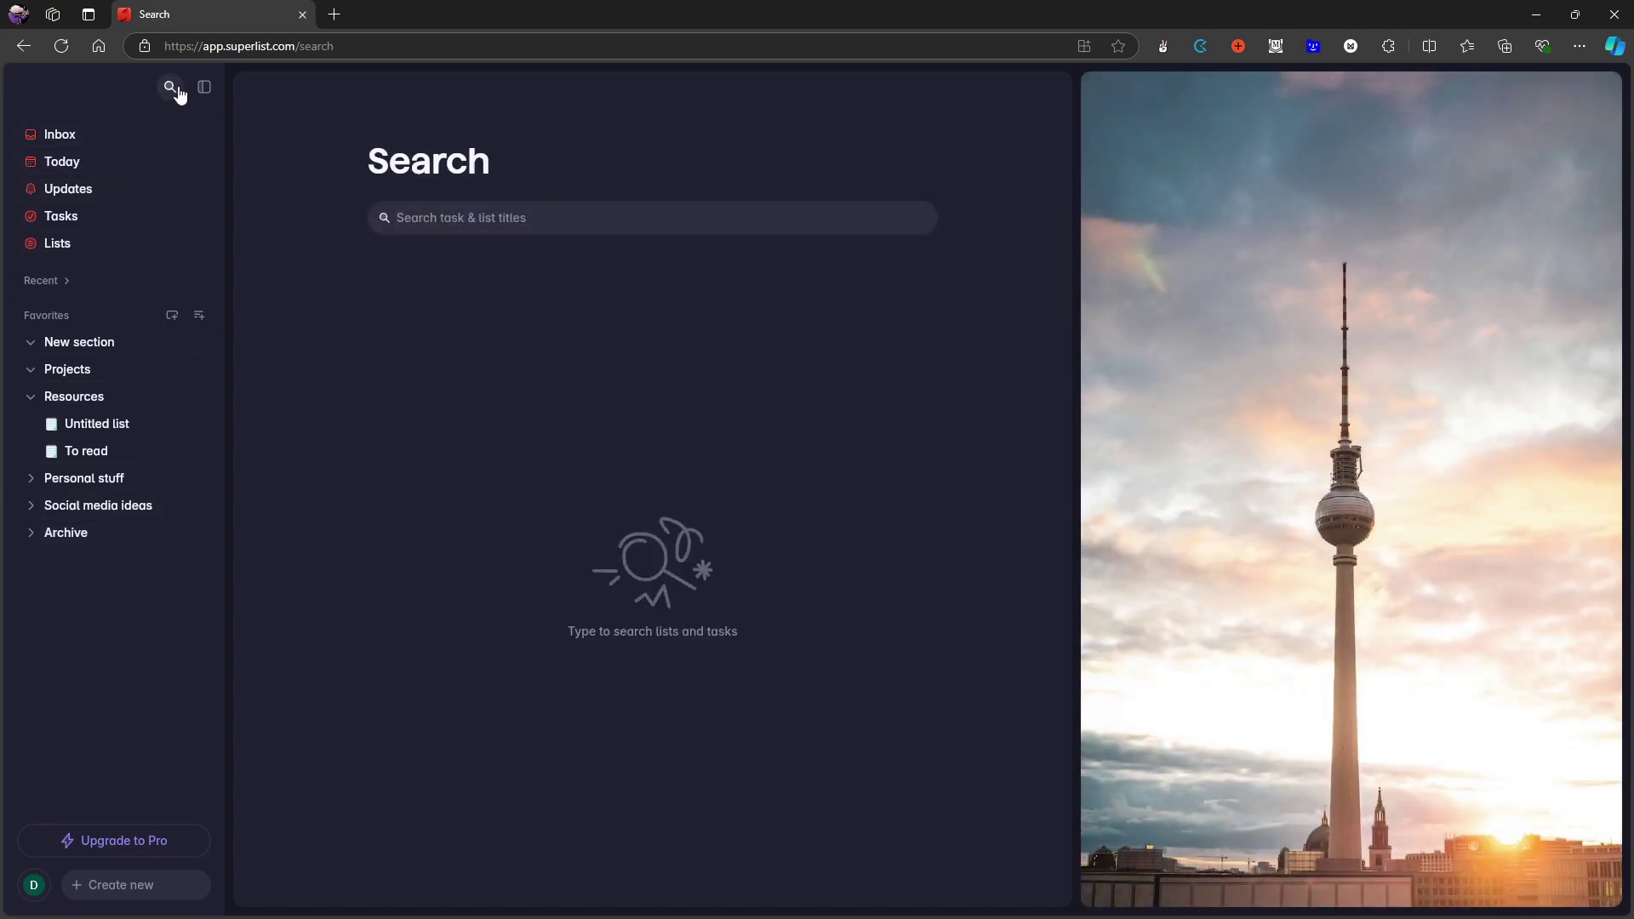
type("test")
key("BackSpace")
key("BackSpace")
key("BackSpace")
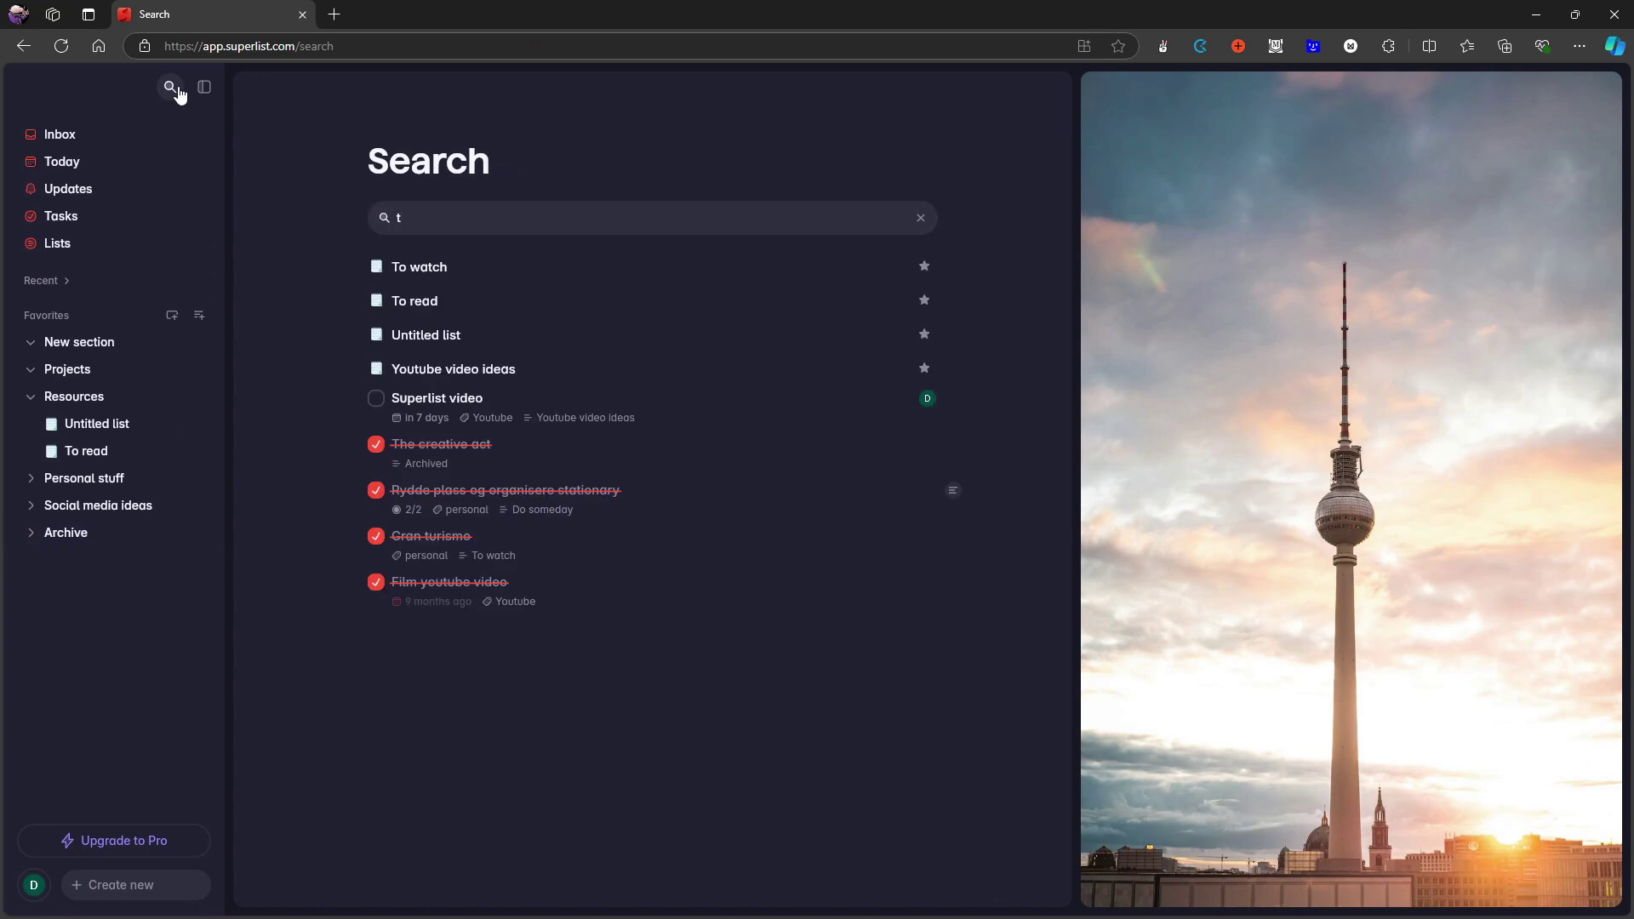
key("BackSpace")
Step: In the Archived list, add a subtask 'issues' to The creative act
left_click(98, 450)
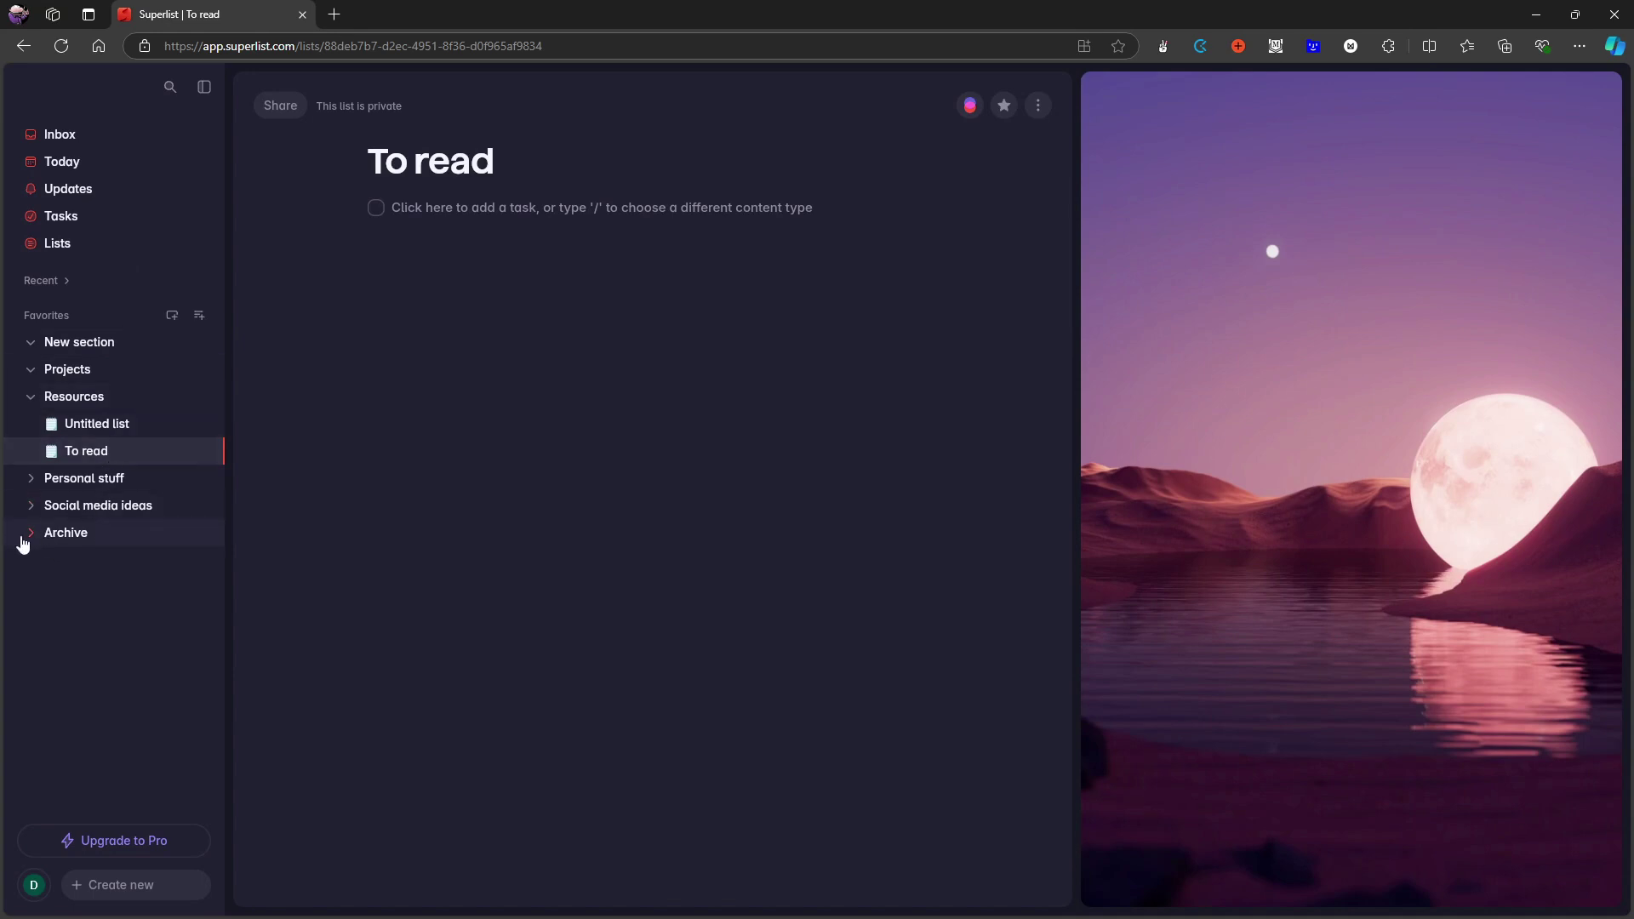
left_click(23, 545)
left_click(104, 560)
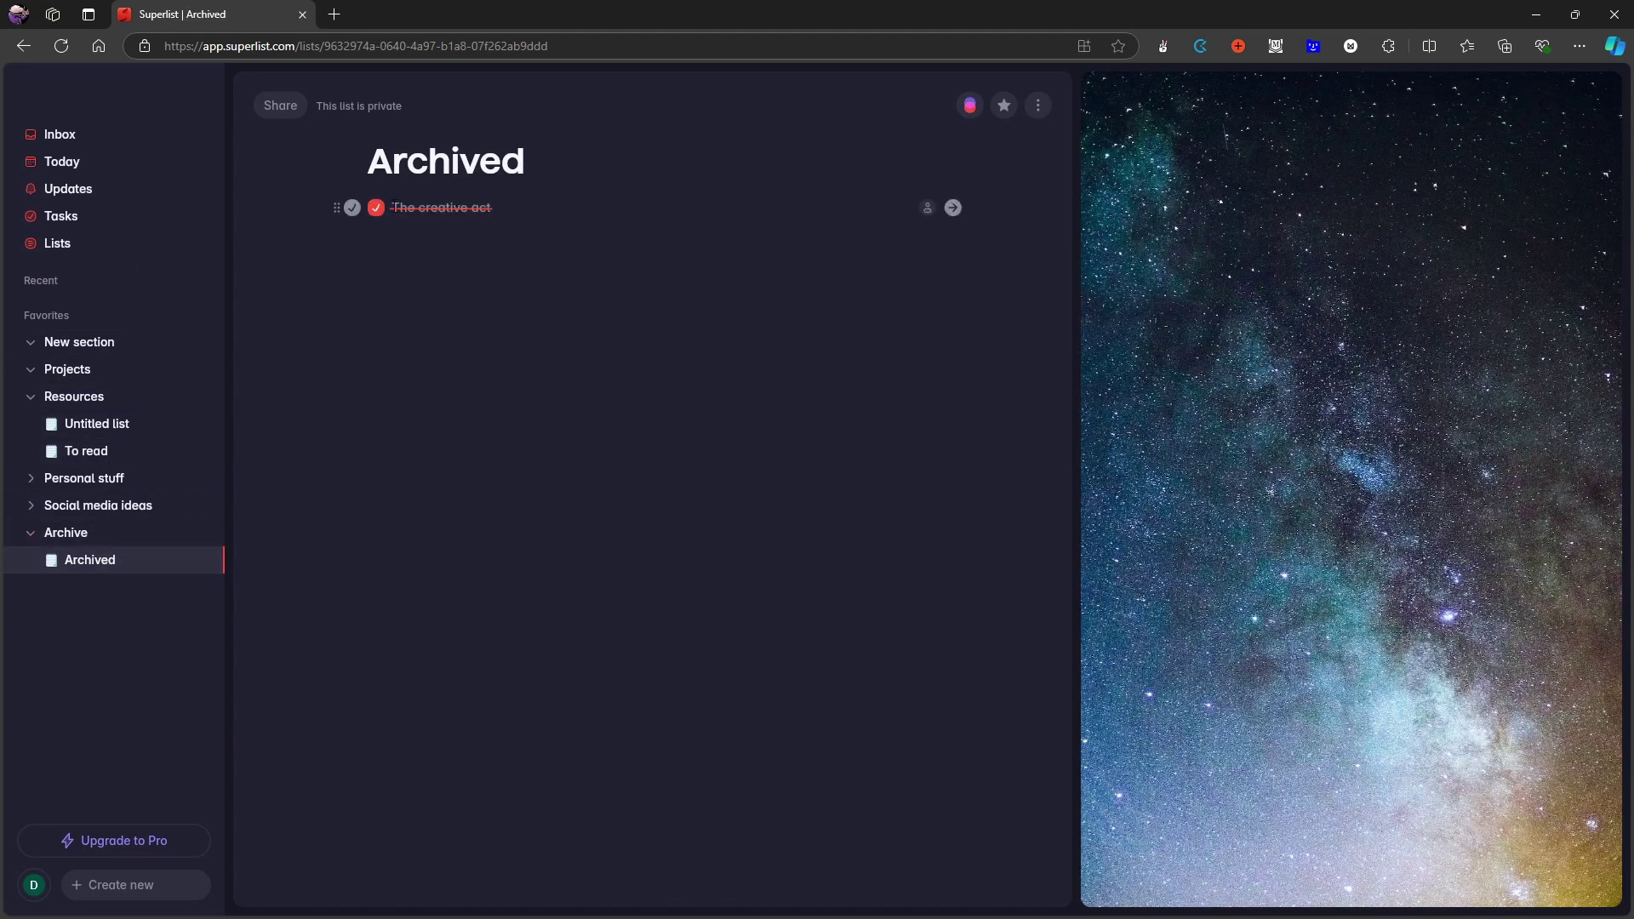
left_click(952, 208)
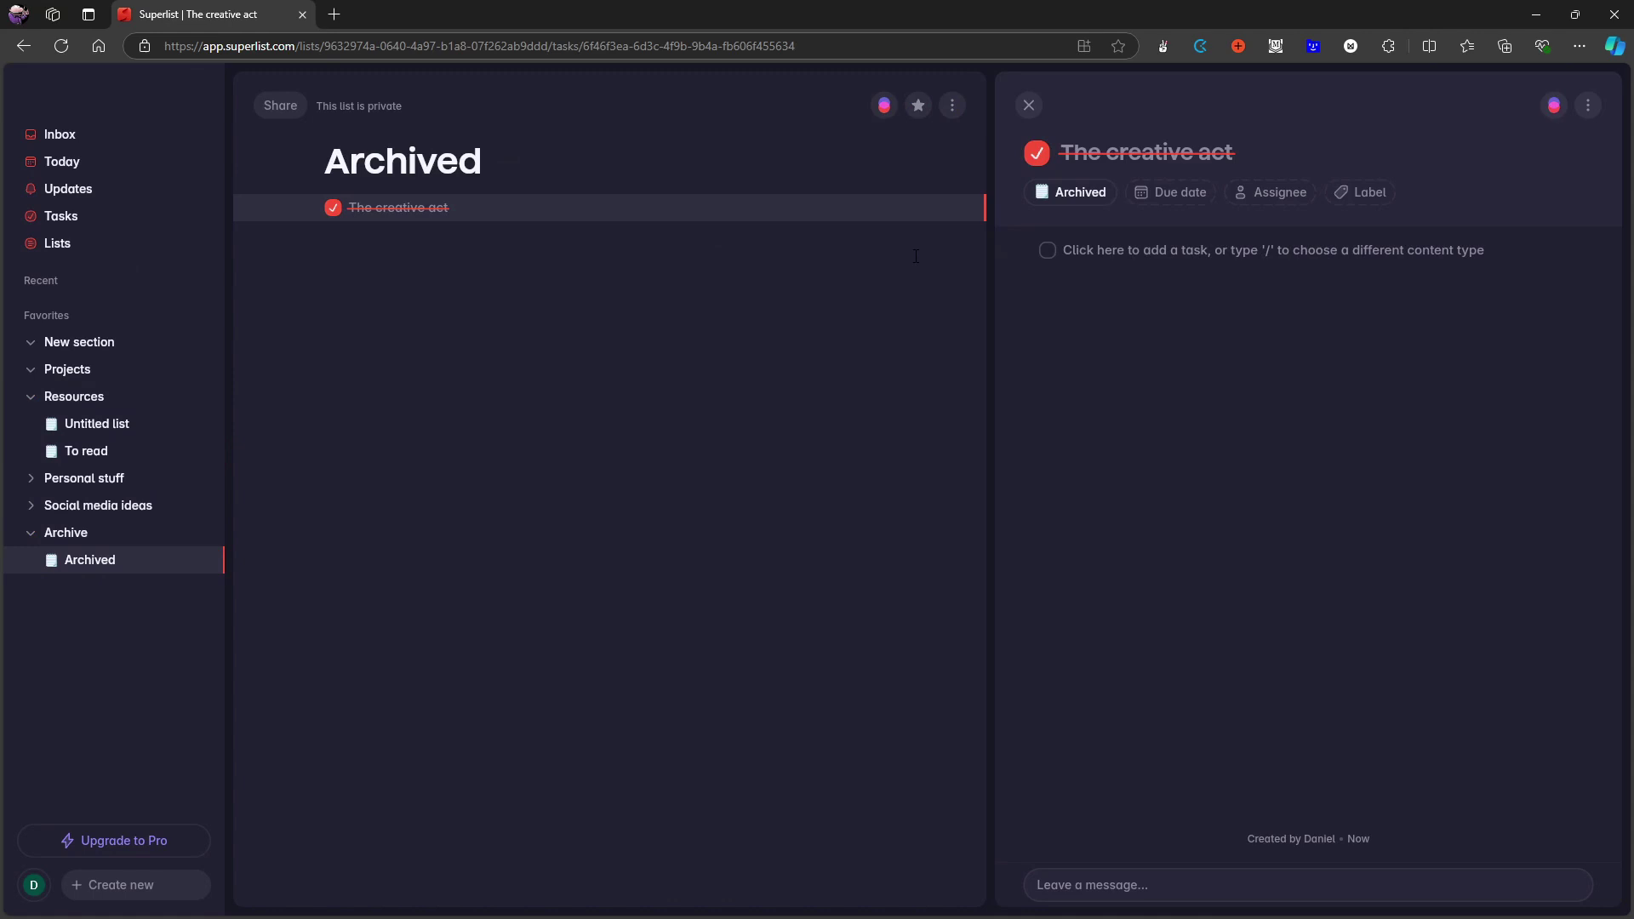
left_click(1185, 265)
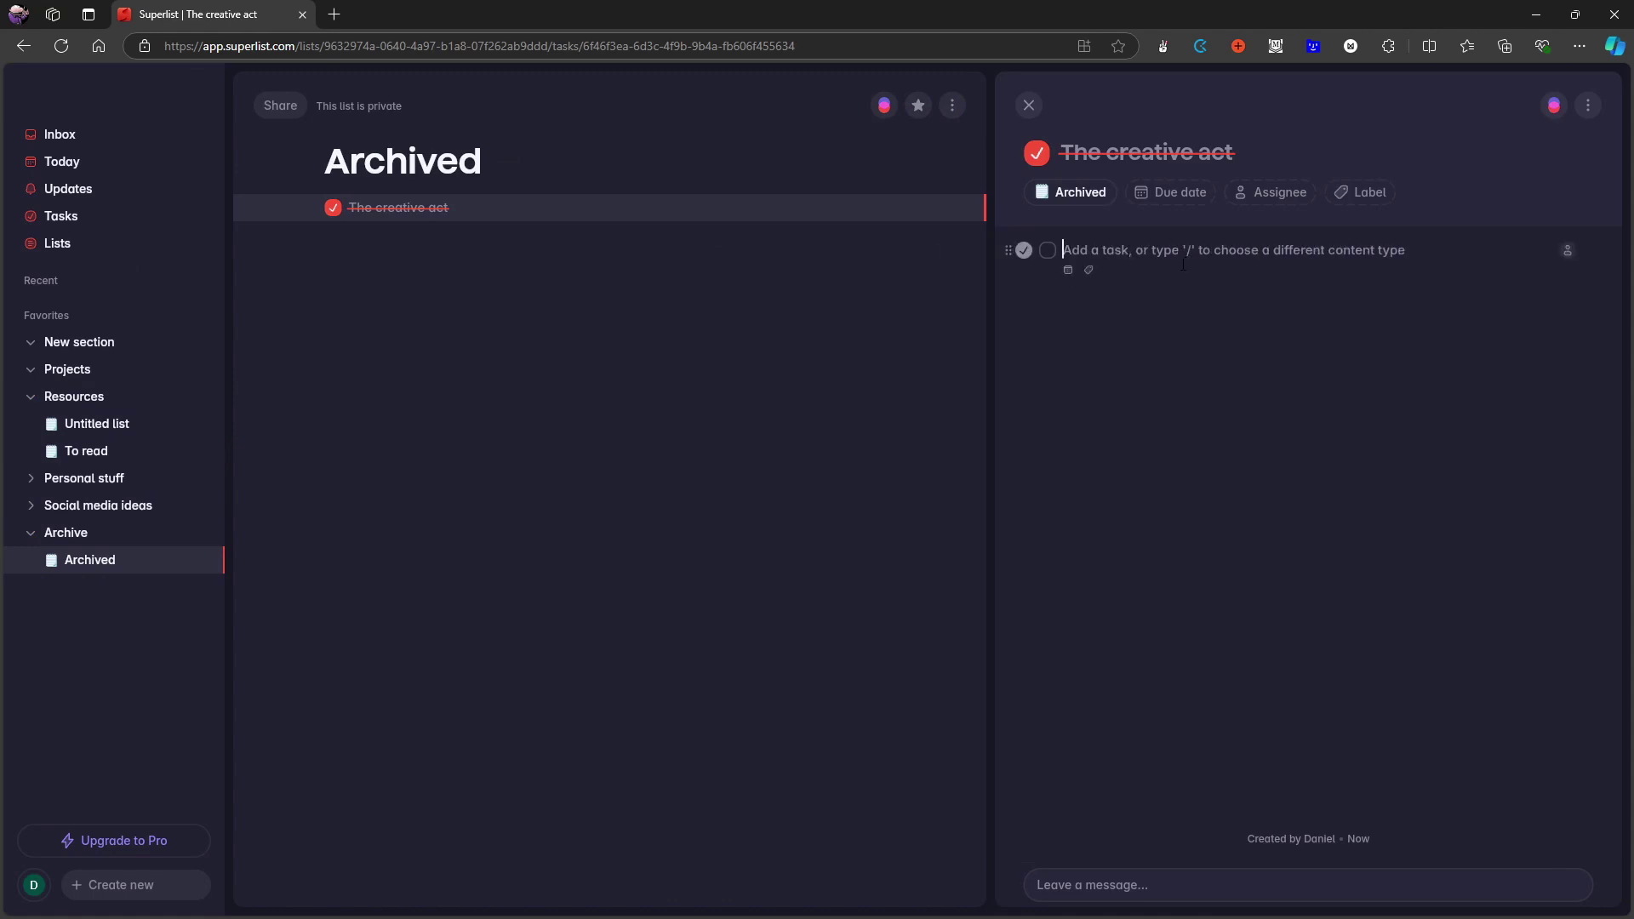
type("issues")
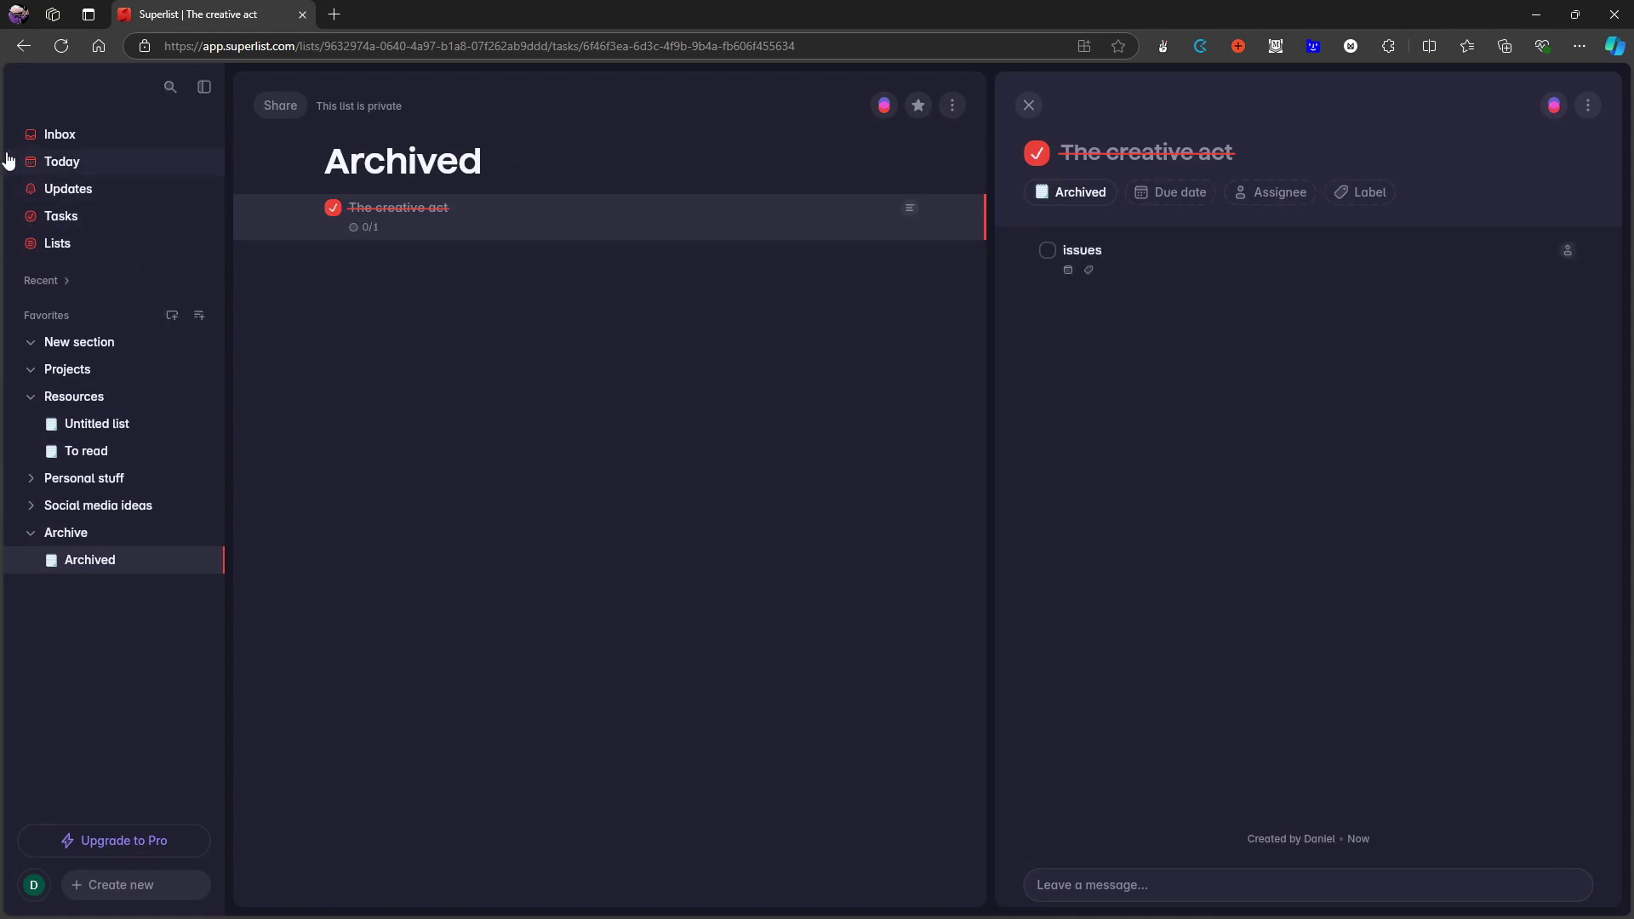
Step: Search for 'issue' and open the issues result alongside its parent The creative act
left_click(167, 95)
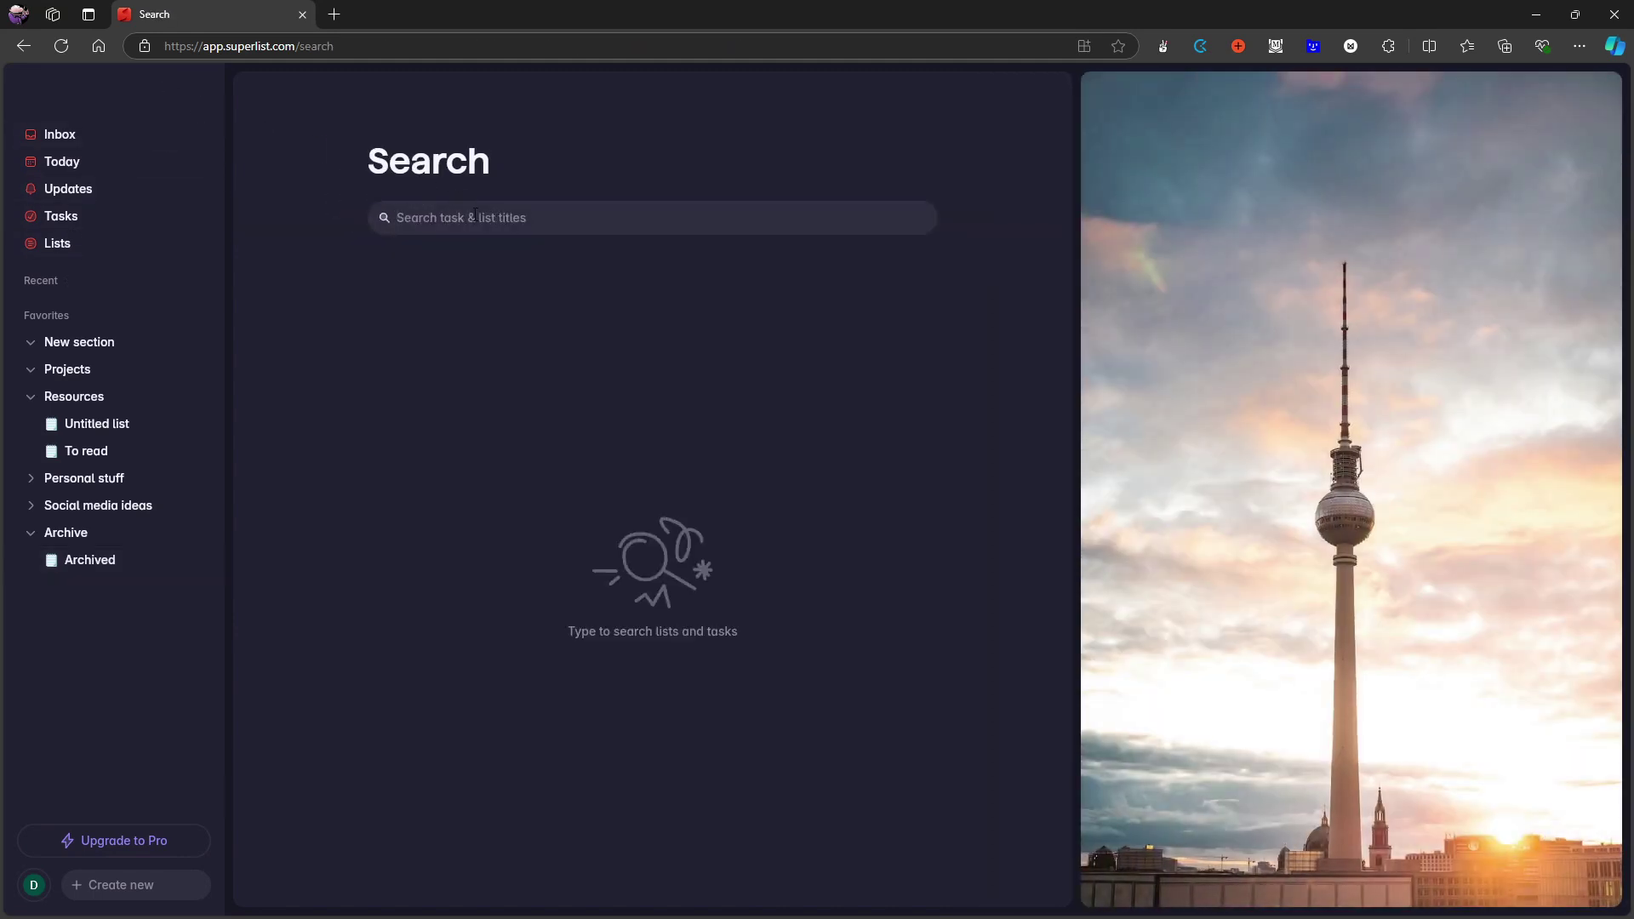
type("issue")
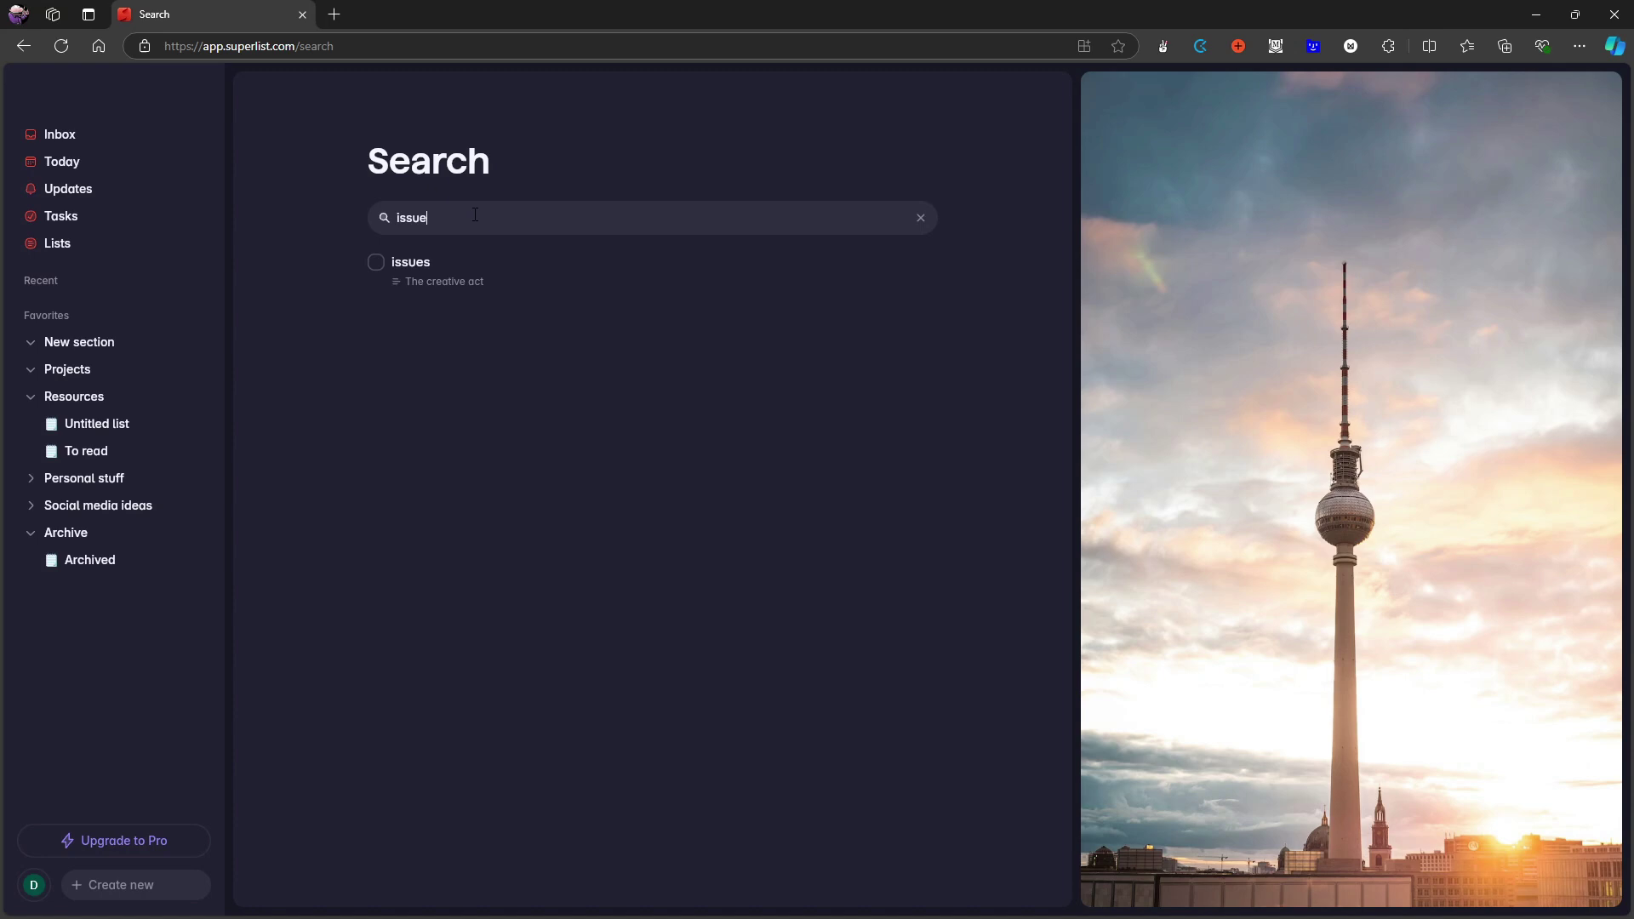
left_click(472, 262)
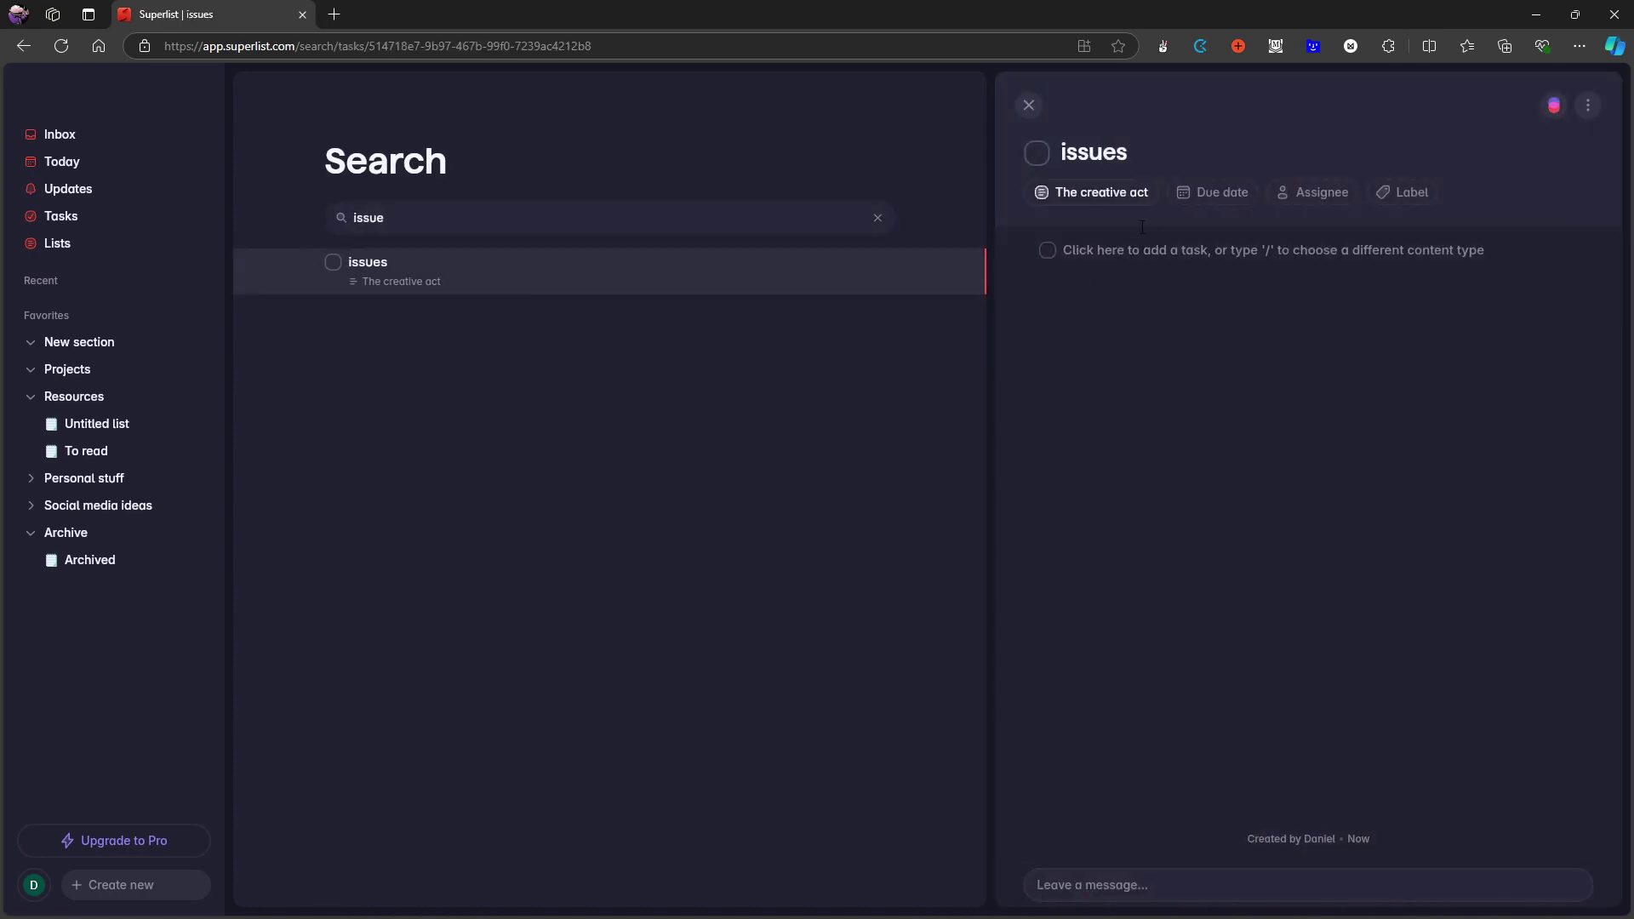
left_click(1081, 191)
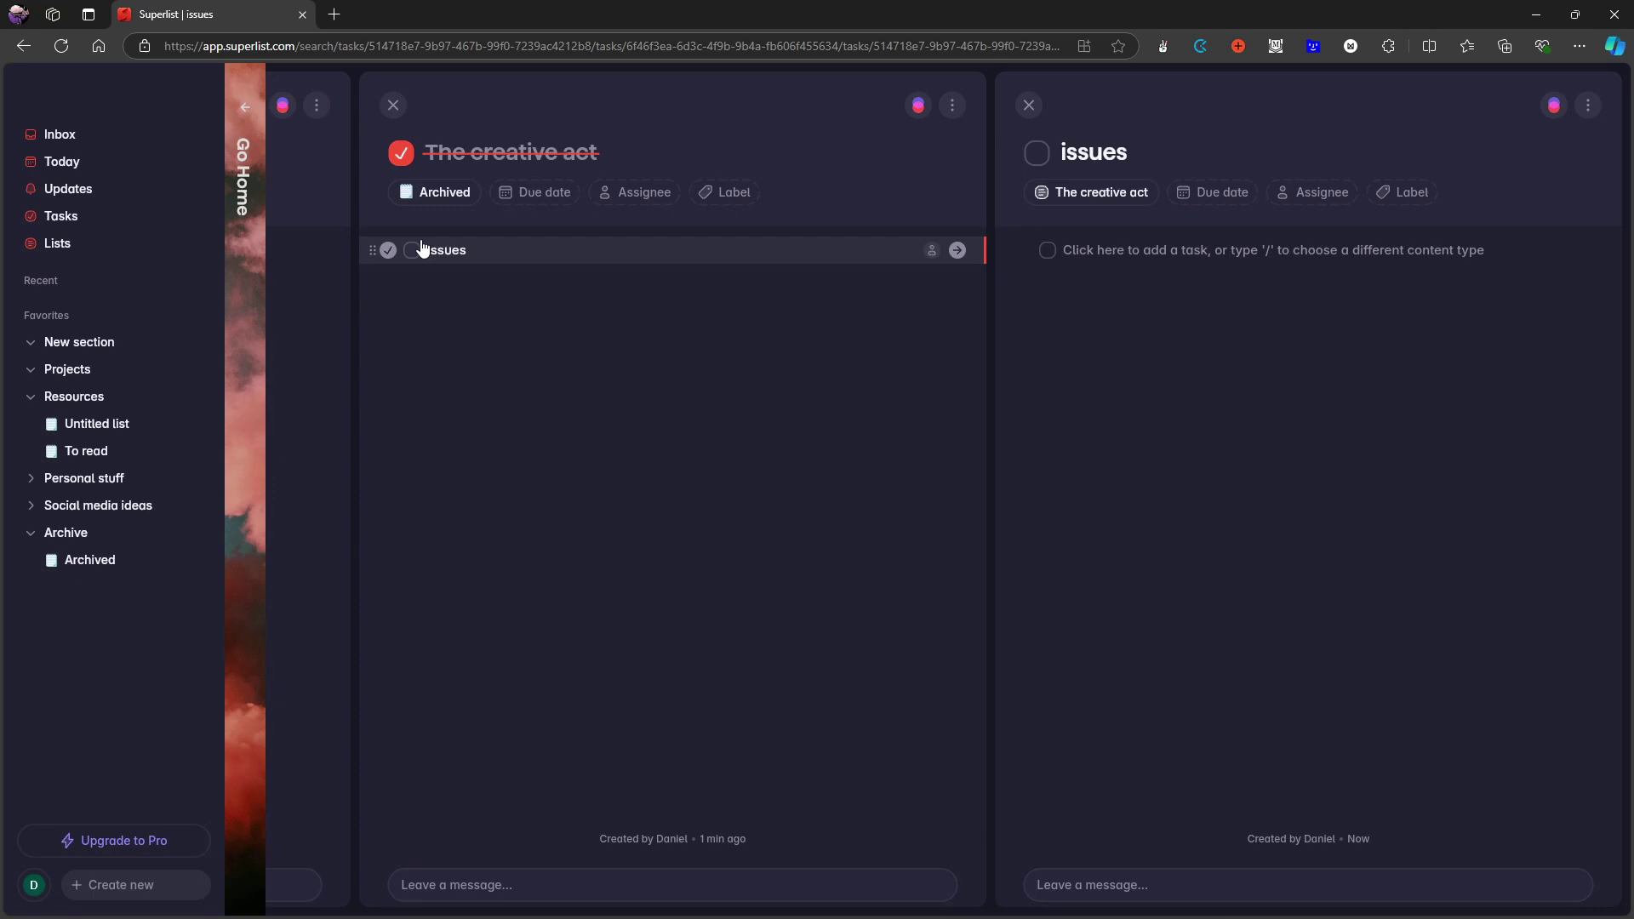
Step: Add a content line 'test' inside issues, then close the task panels
left_click(1135, 249)
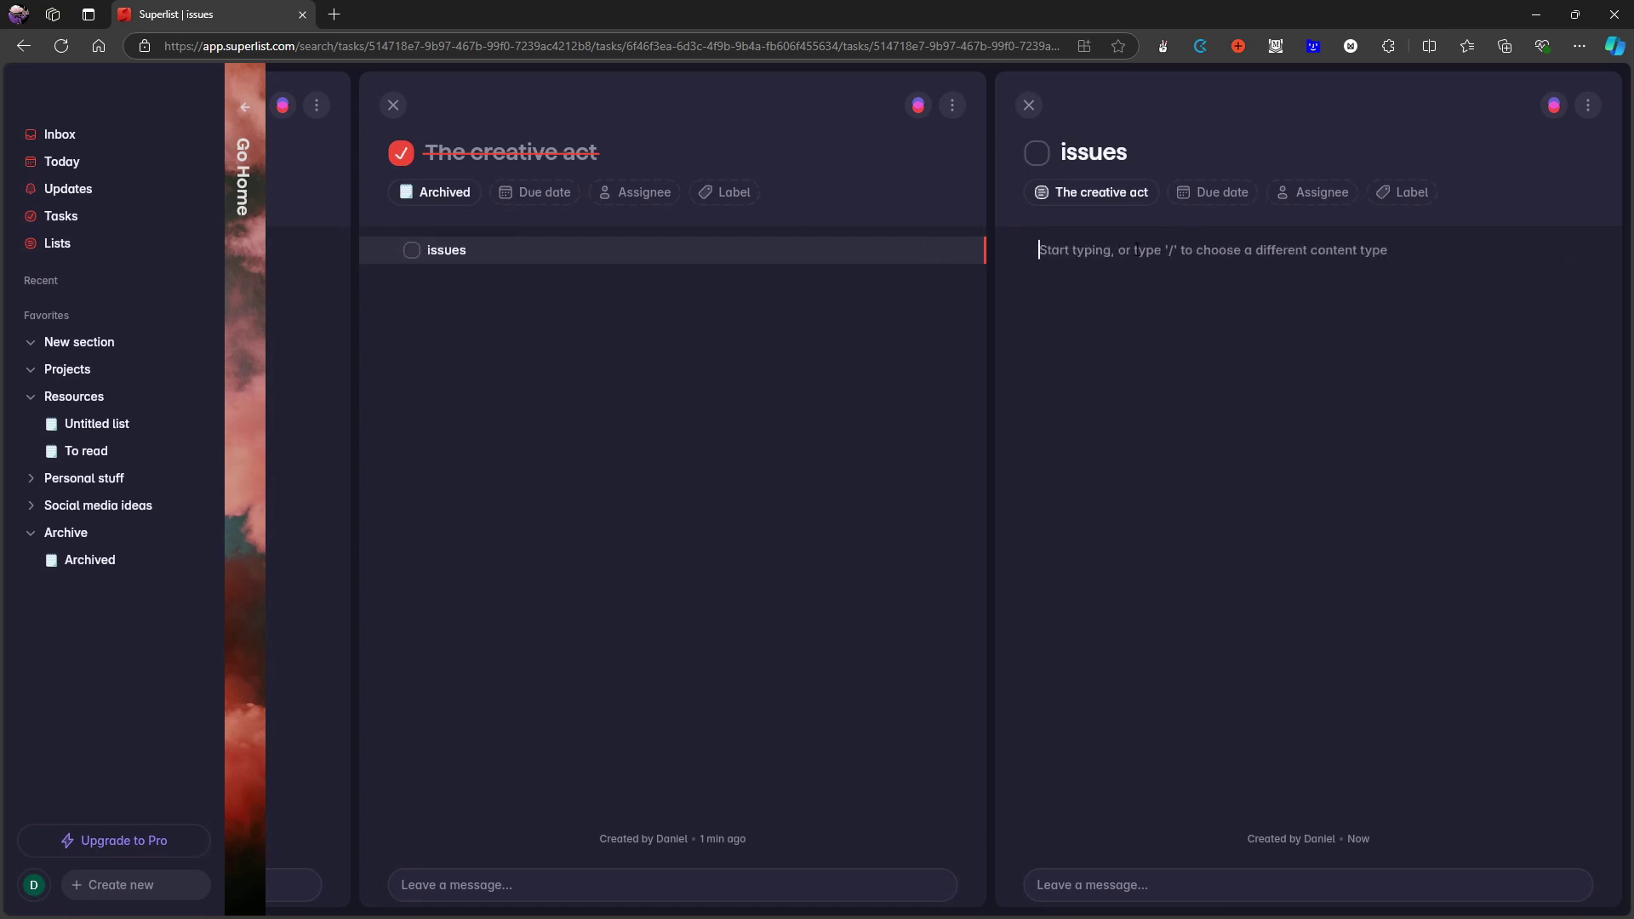
type("test")
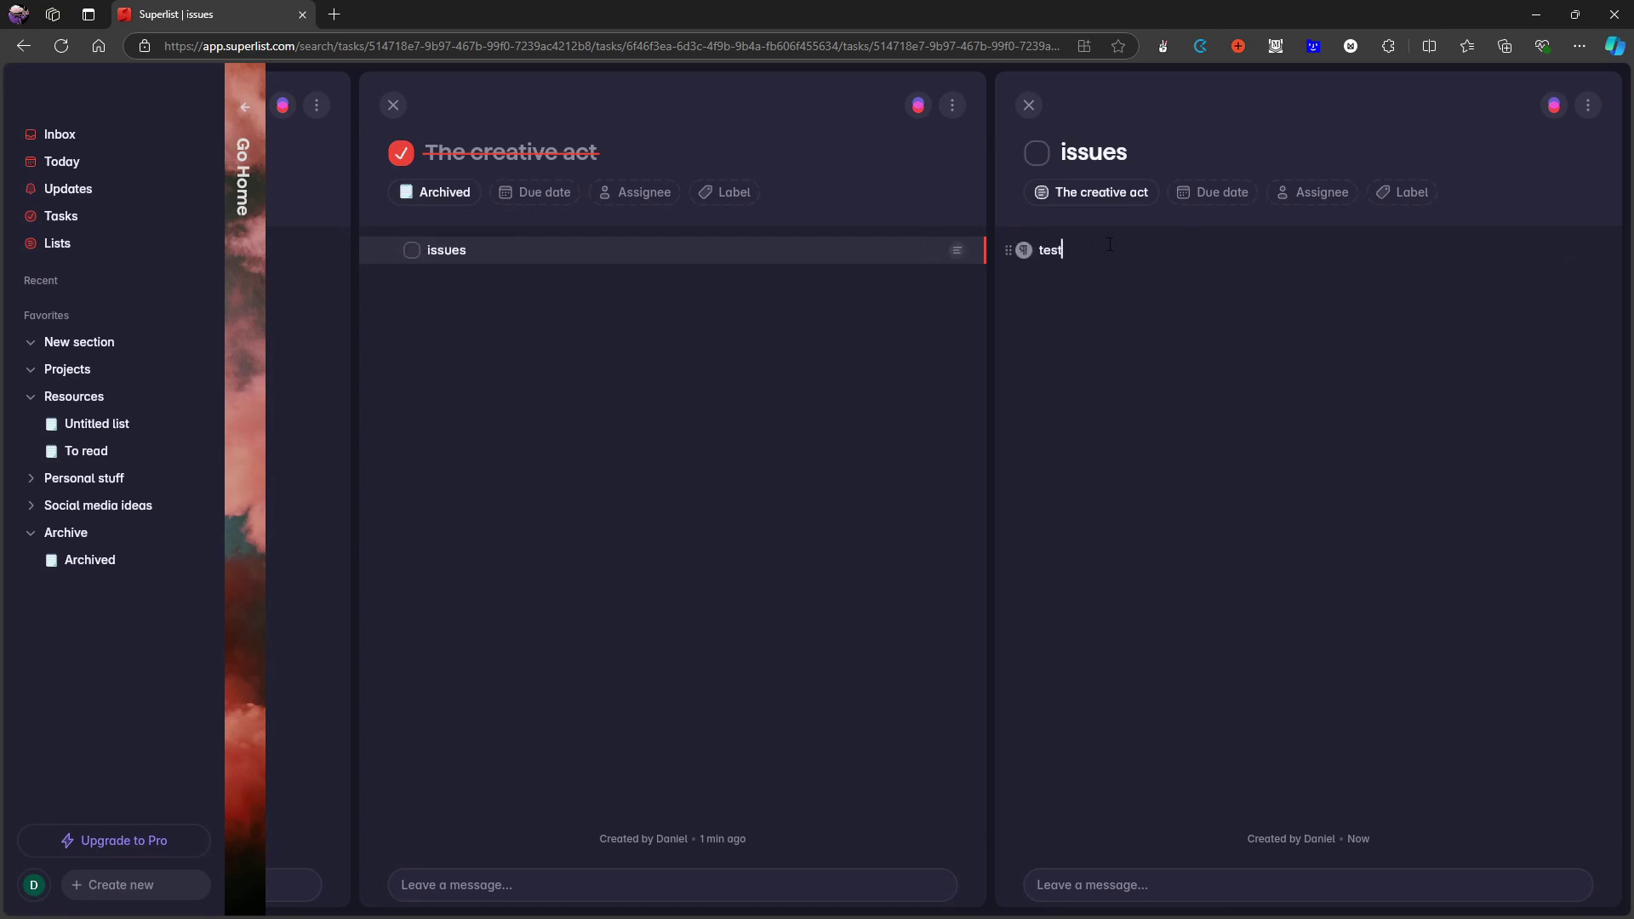
left_click(1028, 104)
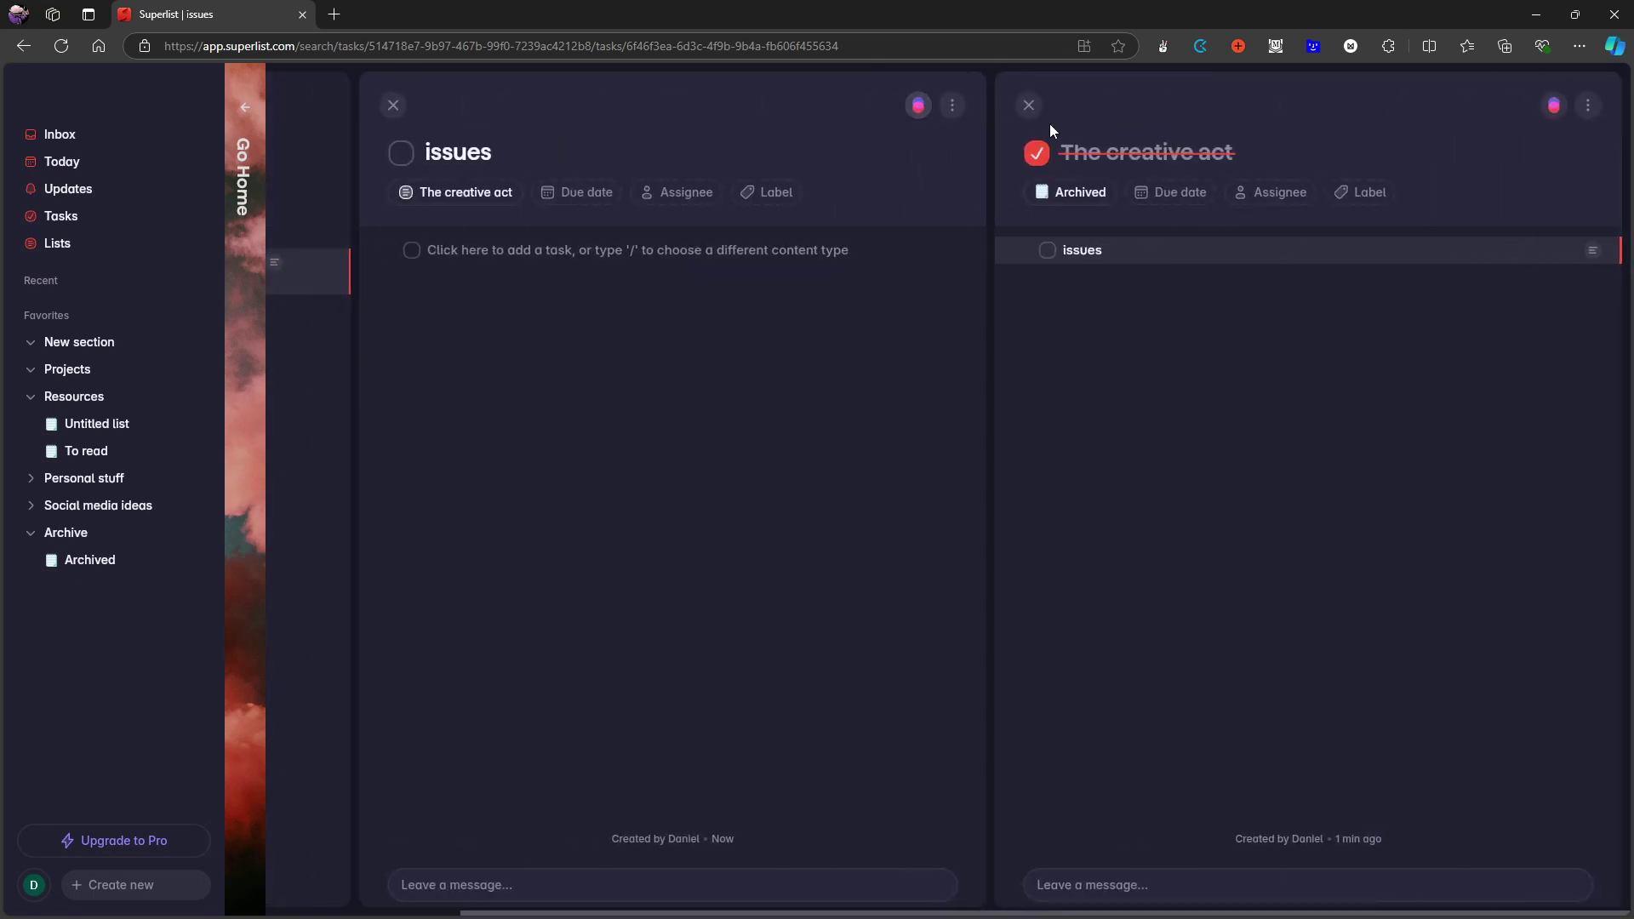
left_click(1029, 105)
left_click(1025, 104)
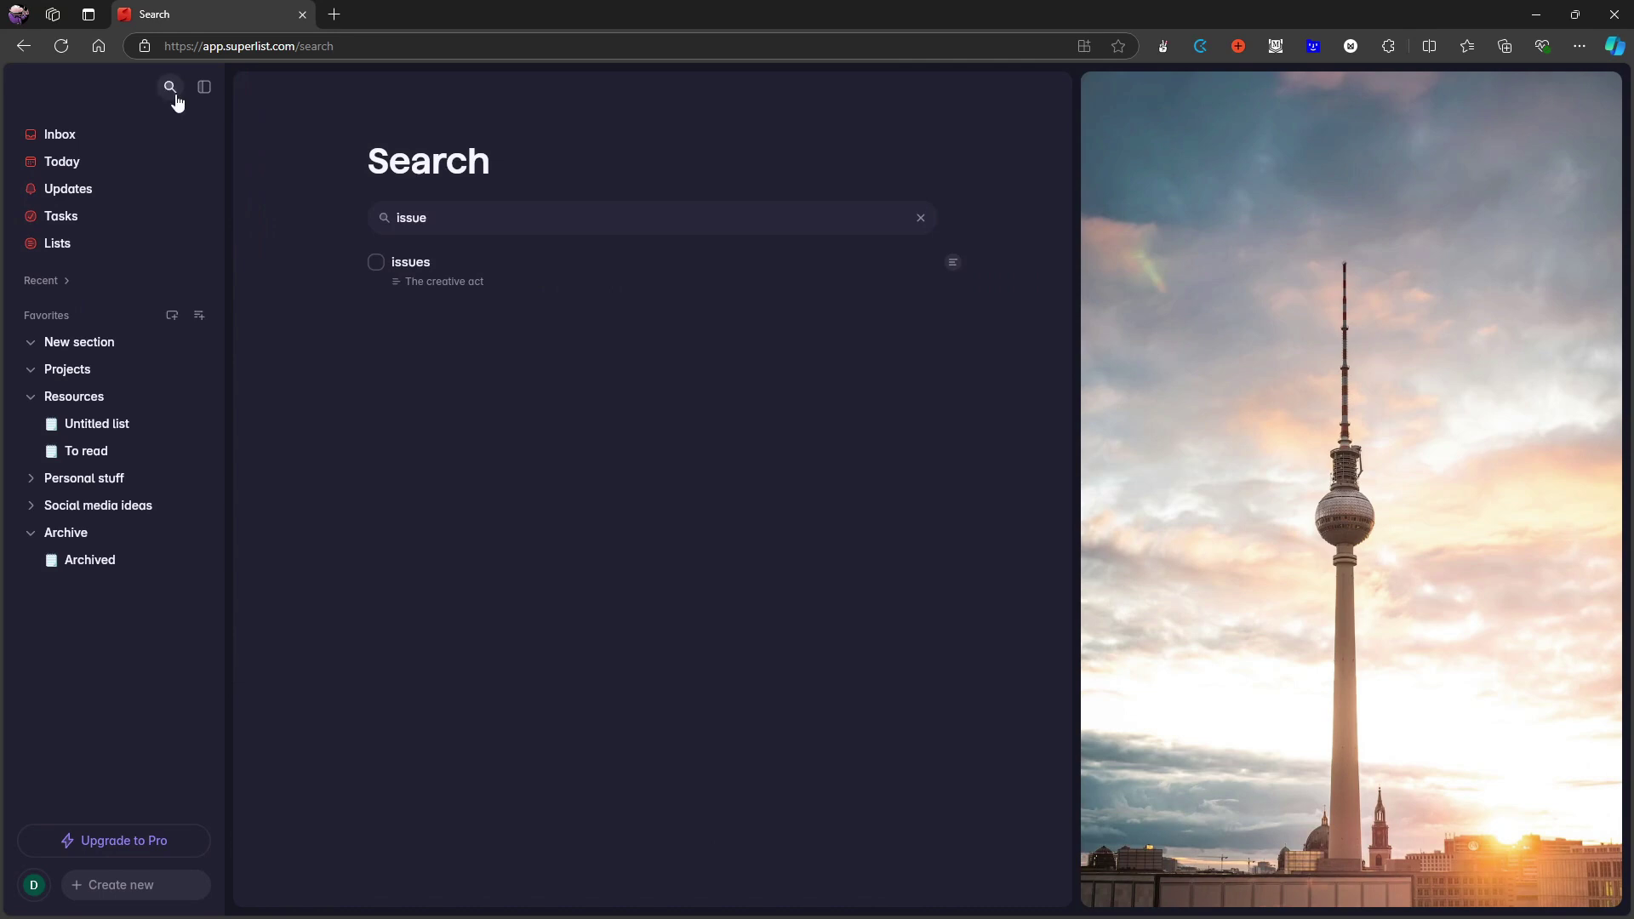
Step: Try several search queries and open the issues task from the results
left_click(508, 219)
type("ss")
key("BackSpace")
key("BackSpace")
key("BackSpace")
key("BackSpace")
key("BackSpace")
key("BackSpace")
key("BackSpace")
type("test")
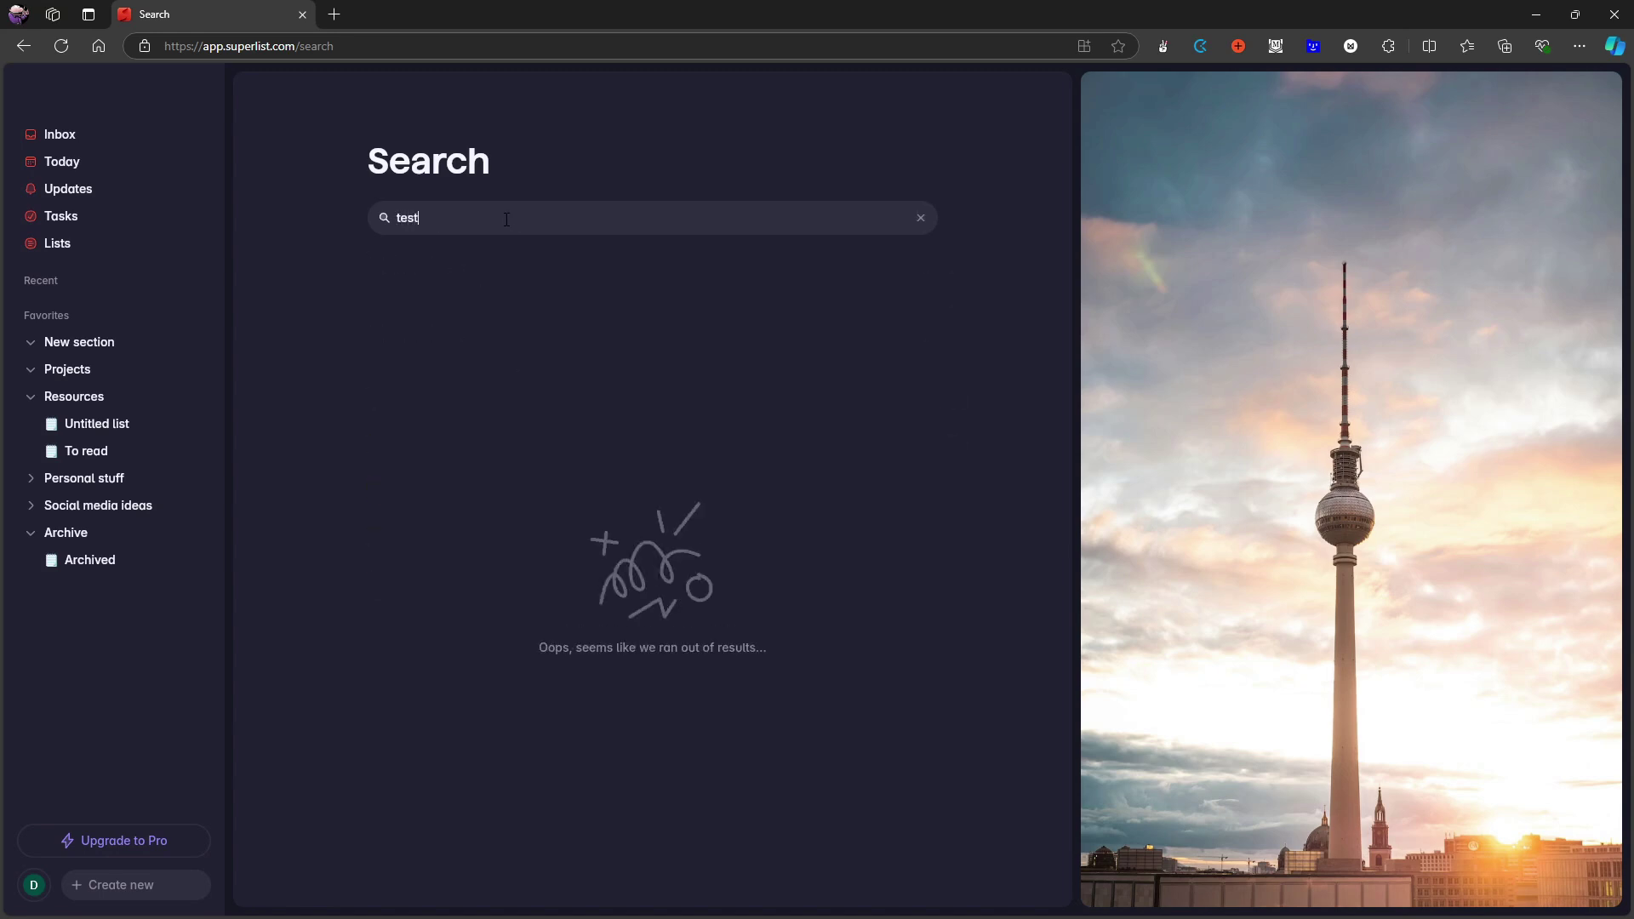
key("BackSpace")
key("BackSpace")
key("BackSpace")
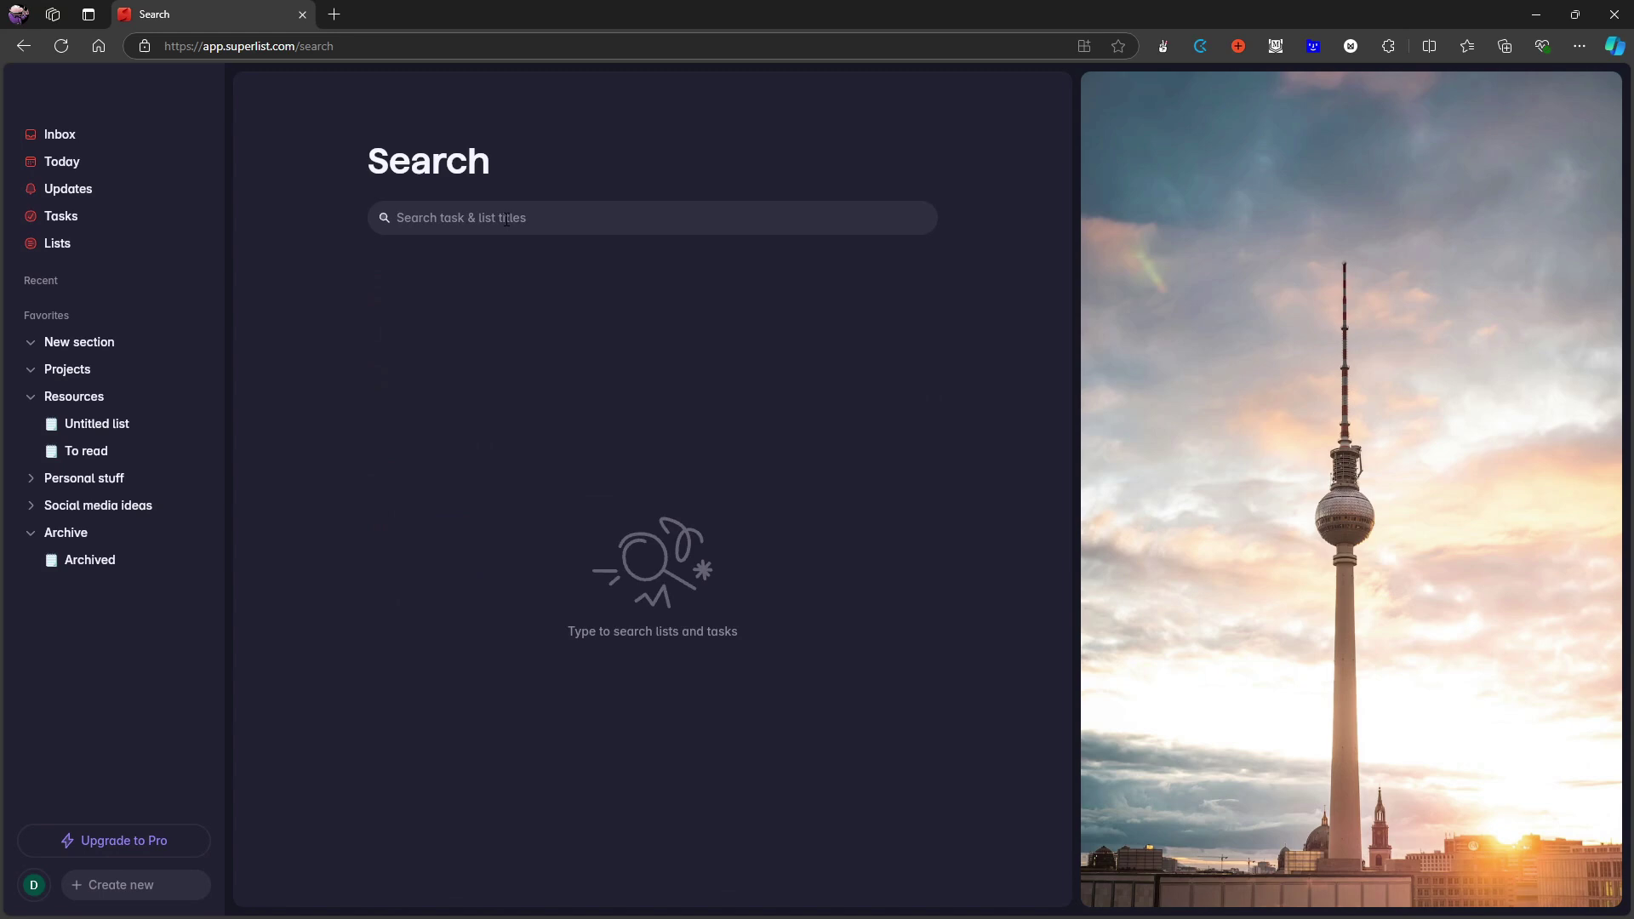
type("s")
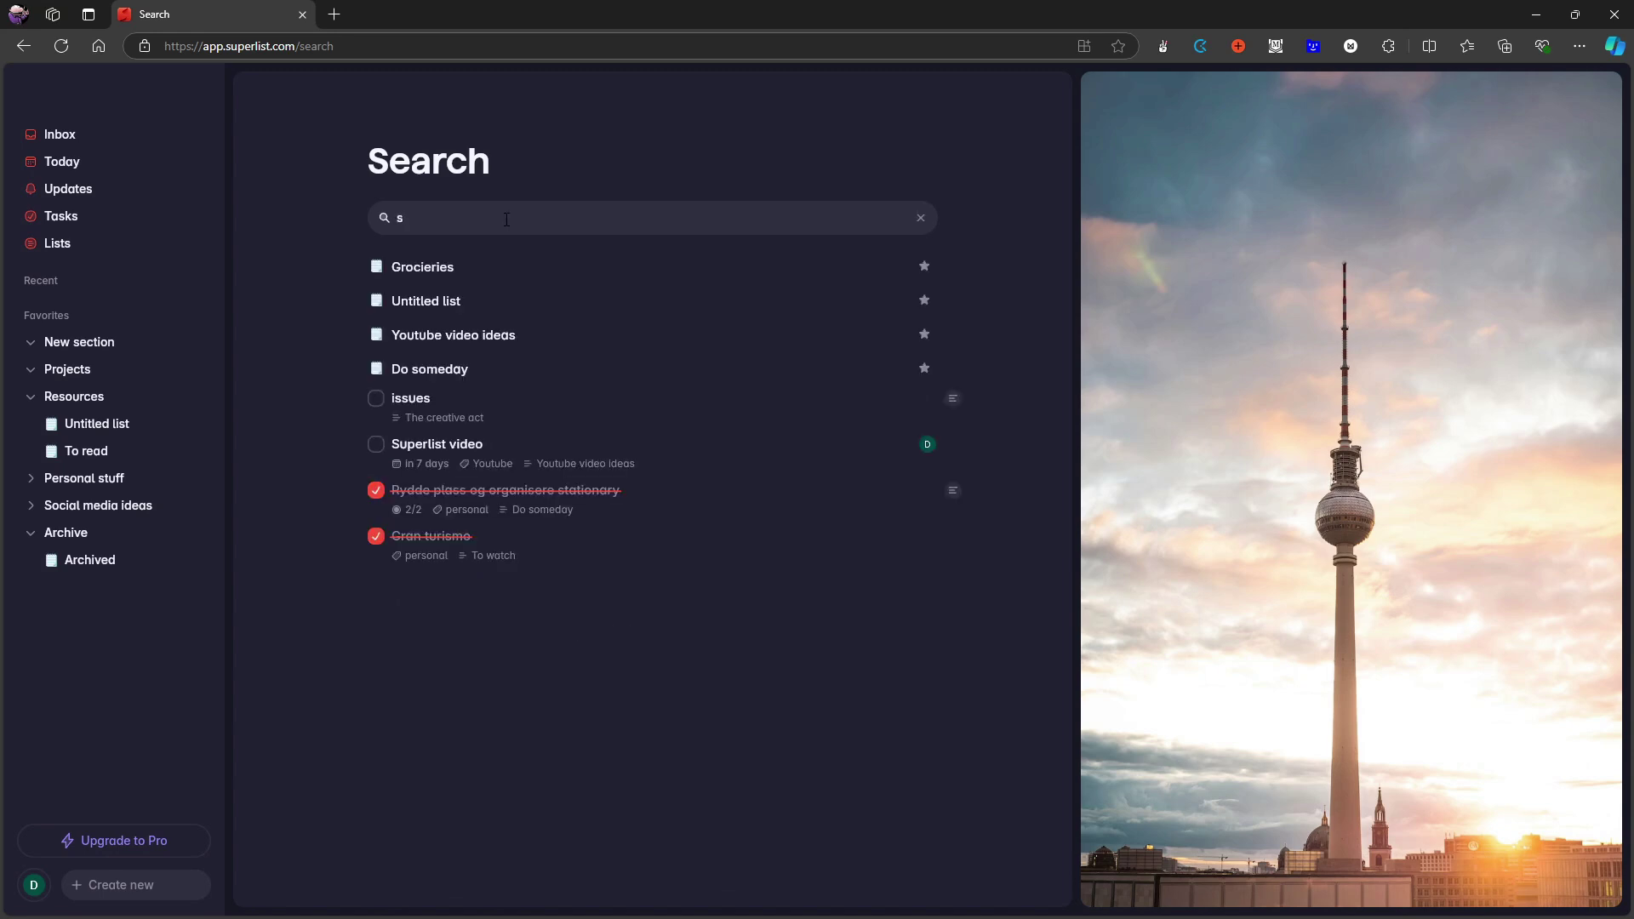
left_click(468, 409)
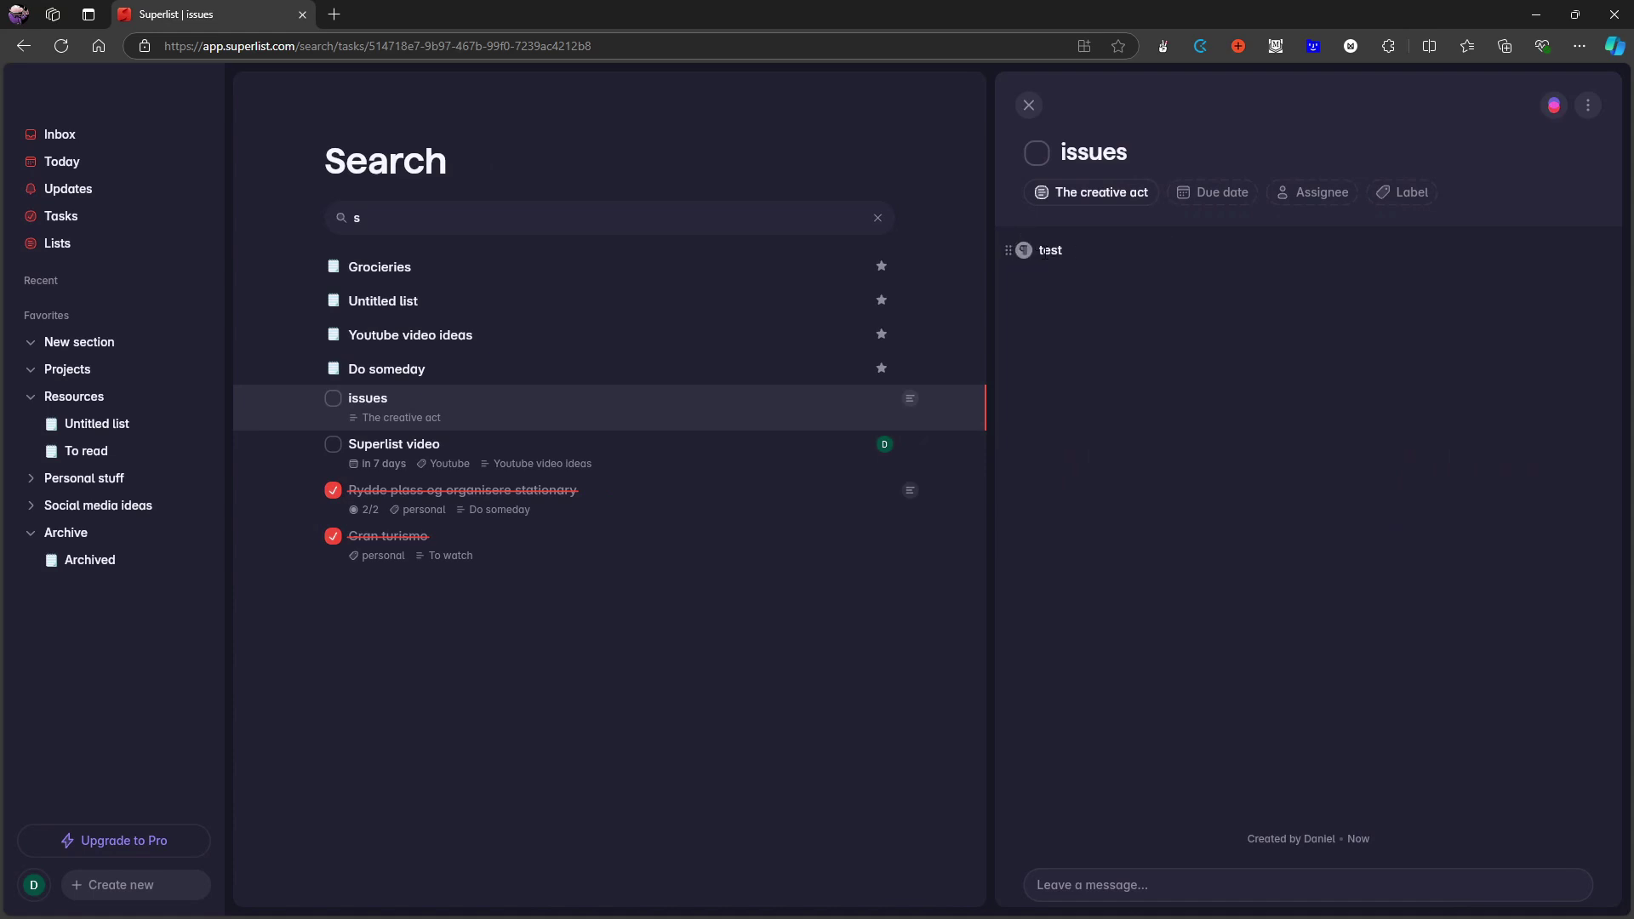
Step: Search for 'test' and close the issues task panel
left_click(526, 211)
key("BackSpace")
type("test")
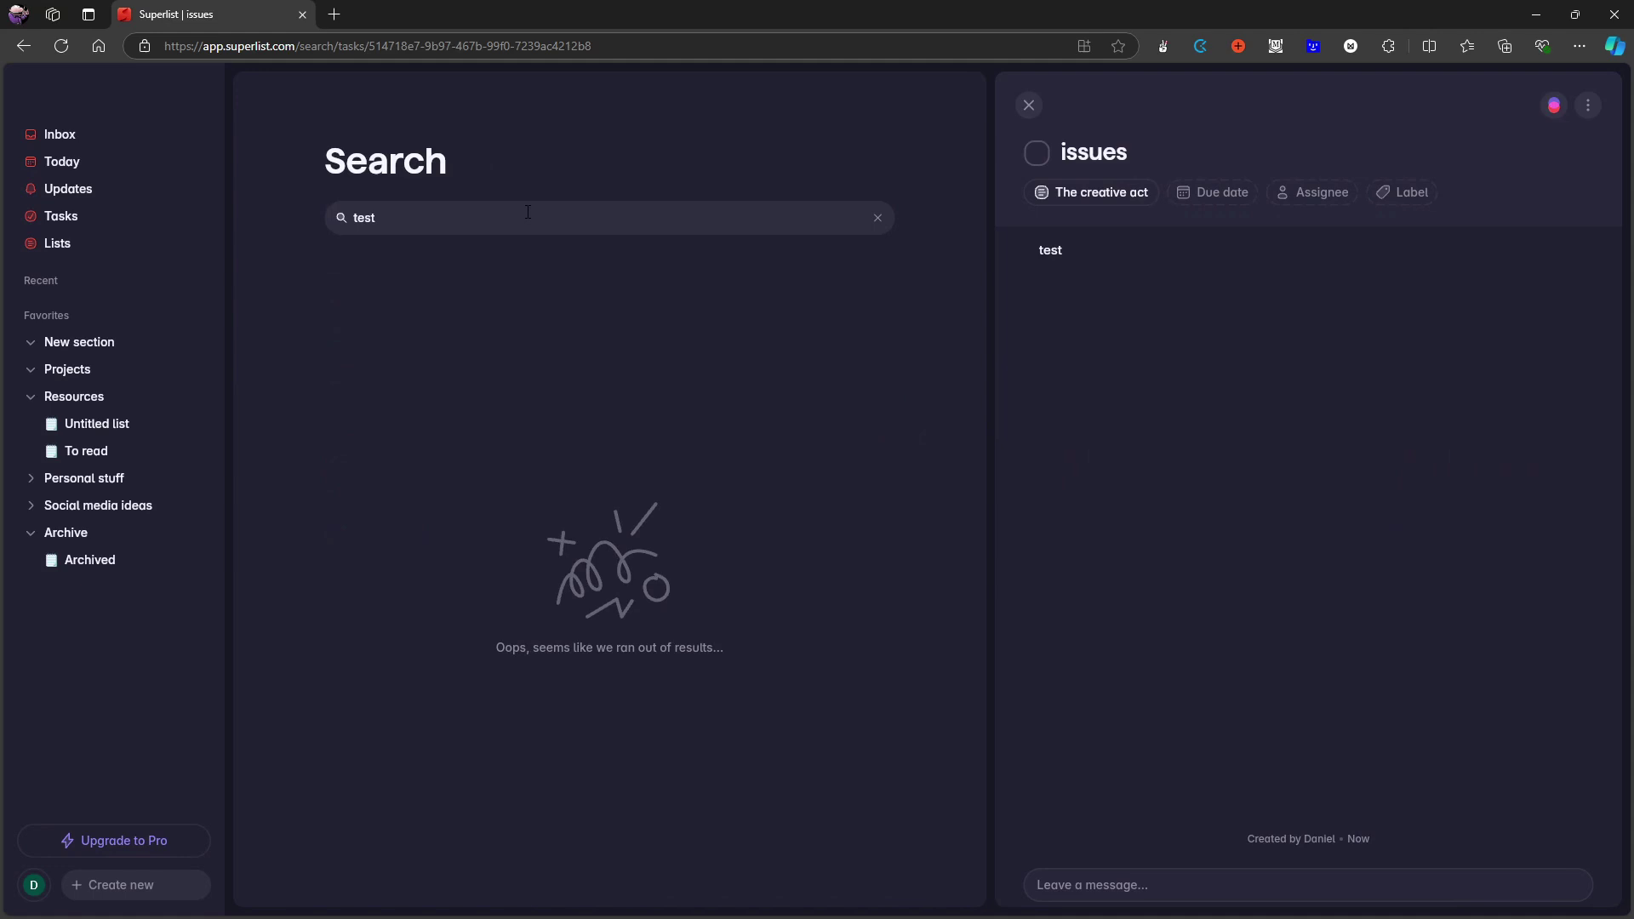
left_click(1029, 106)
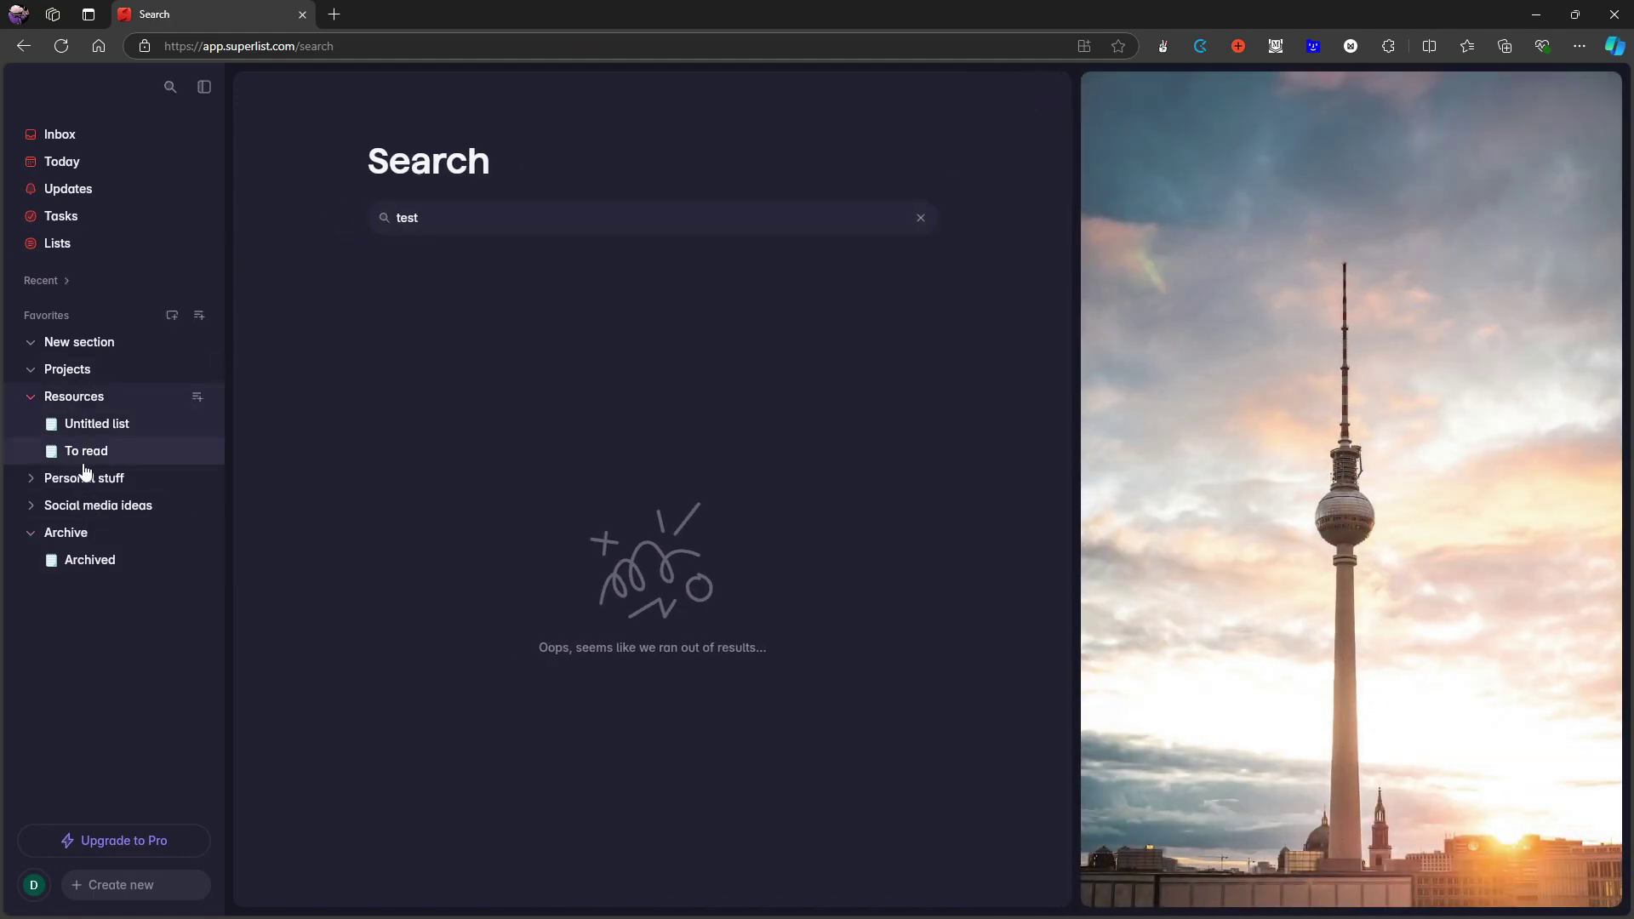
Step: Write a line reading 'test' in the empty To read list
left_click(112, 453)
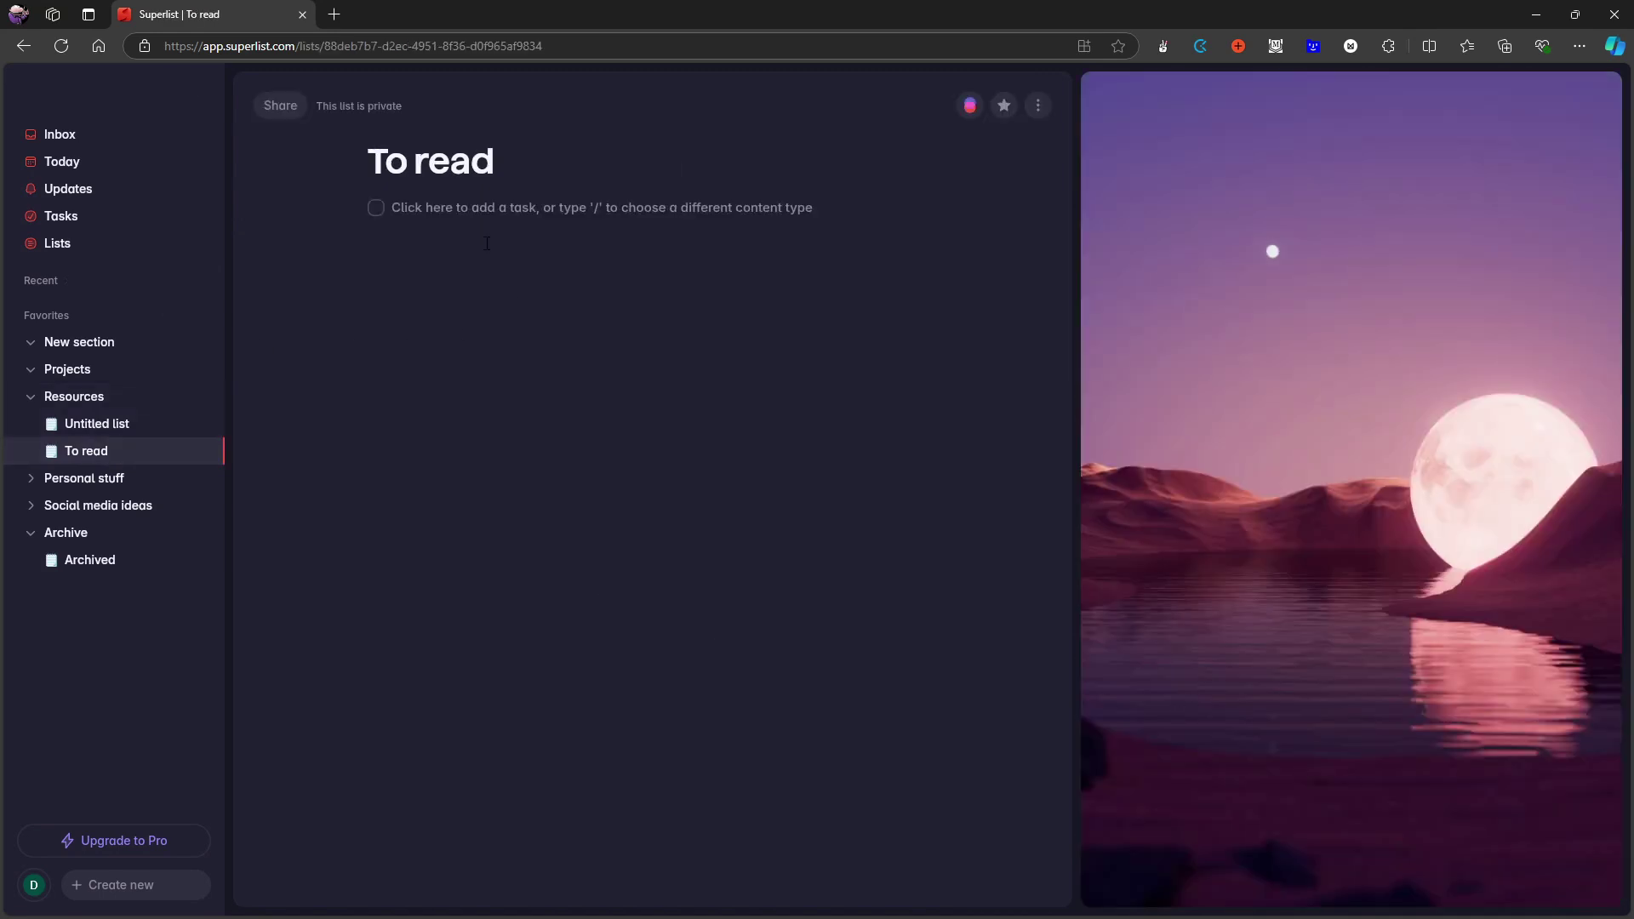
left_click(554, 205)
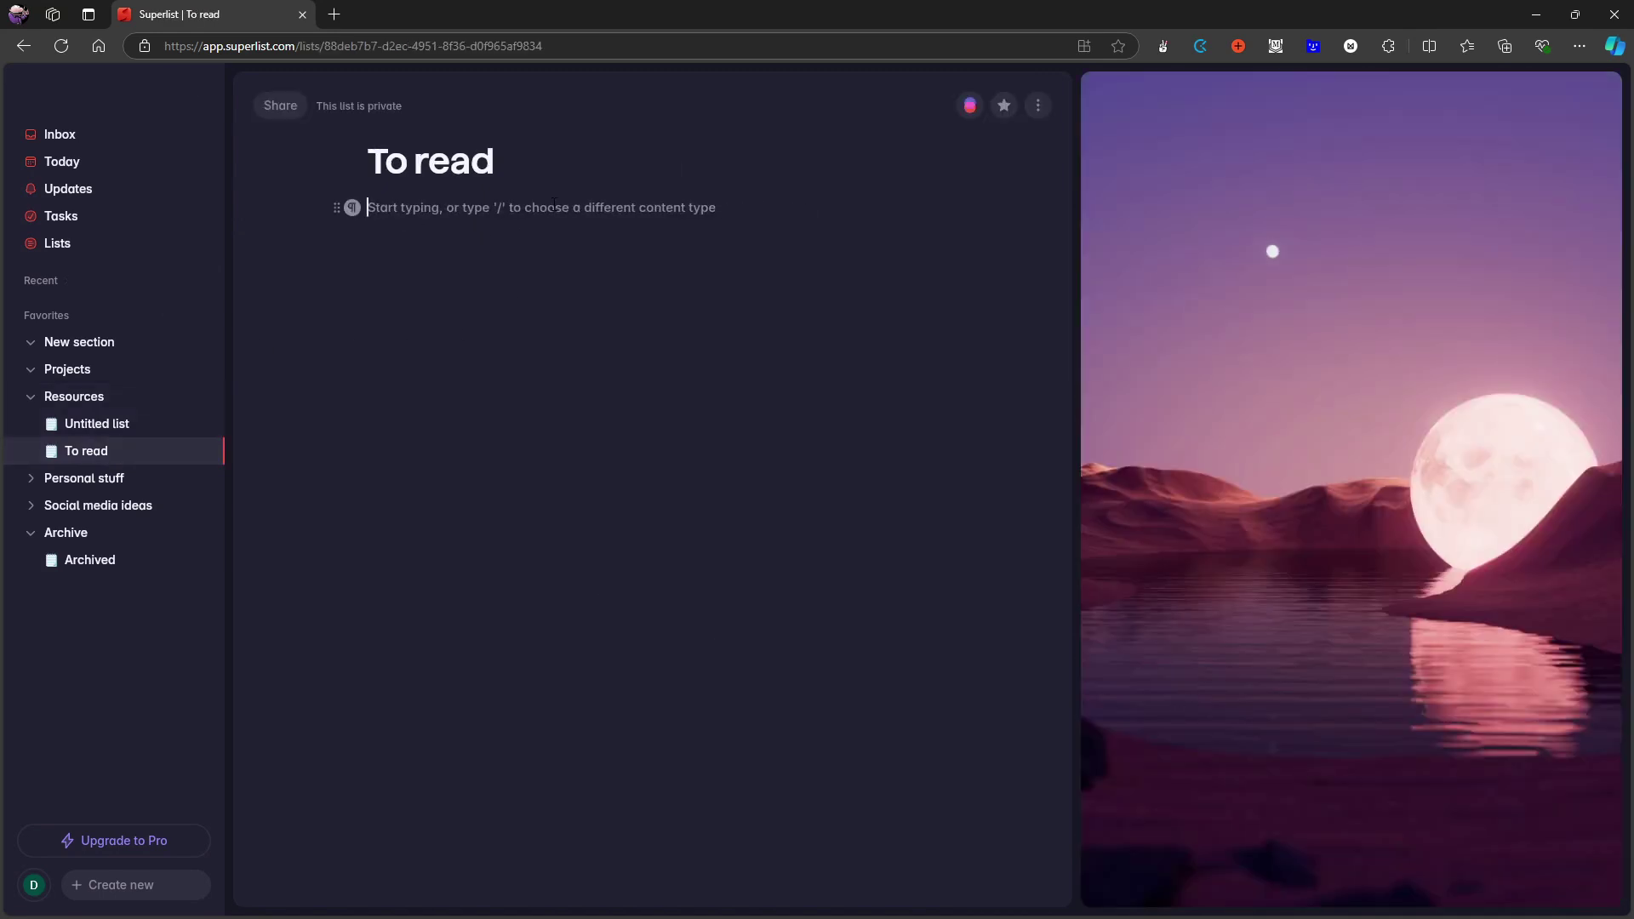
type("test")
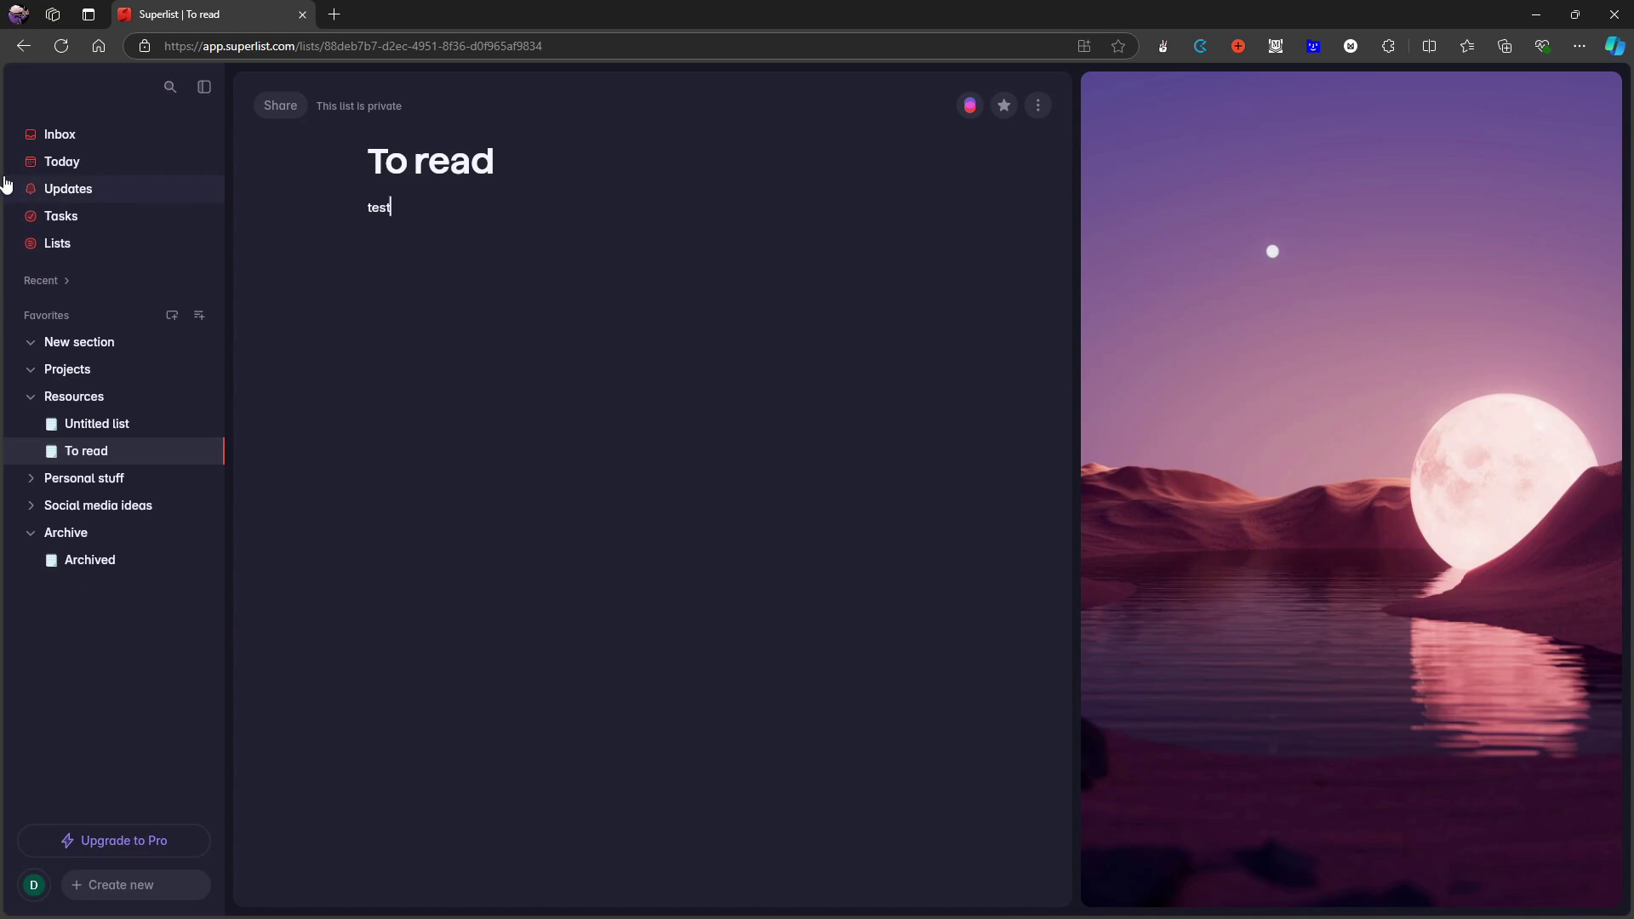
Step: Search for 'test' on the Search page, then clear the query
left_click(170, 90)
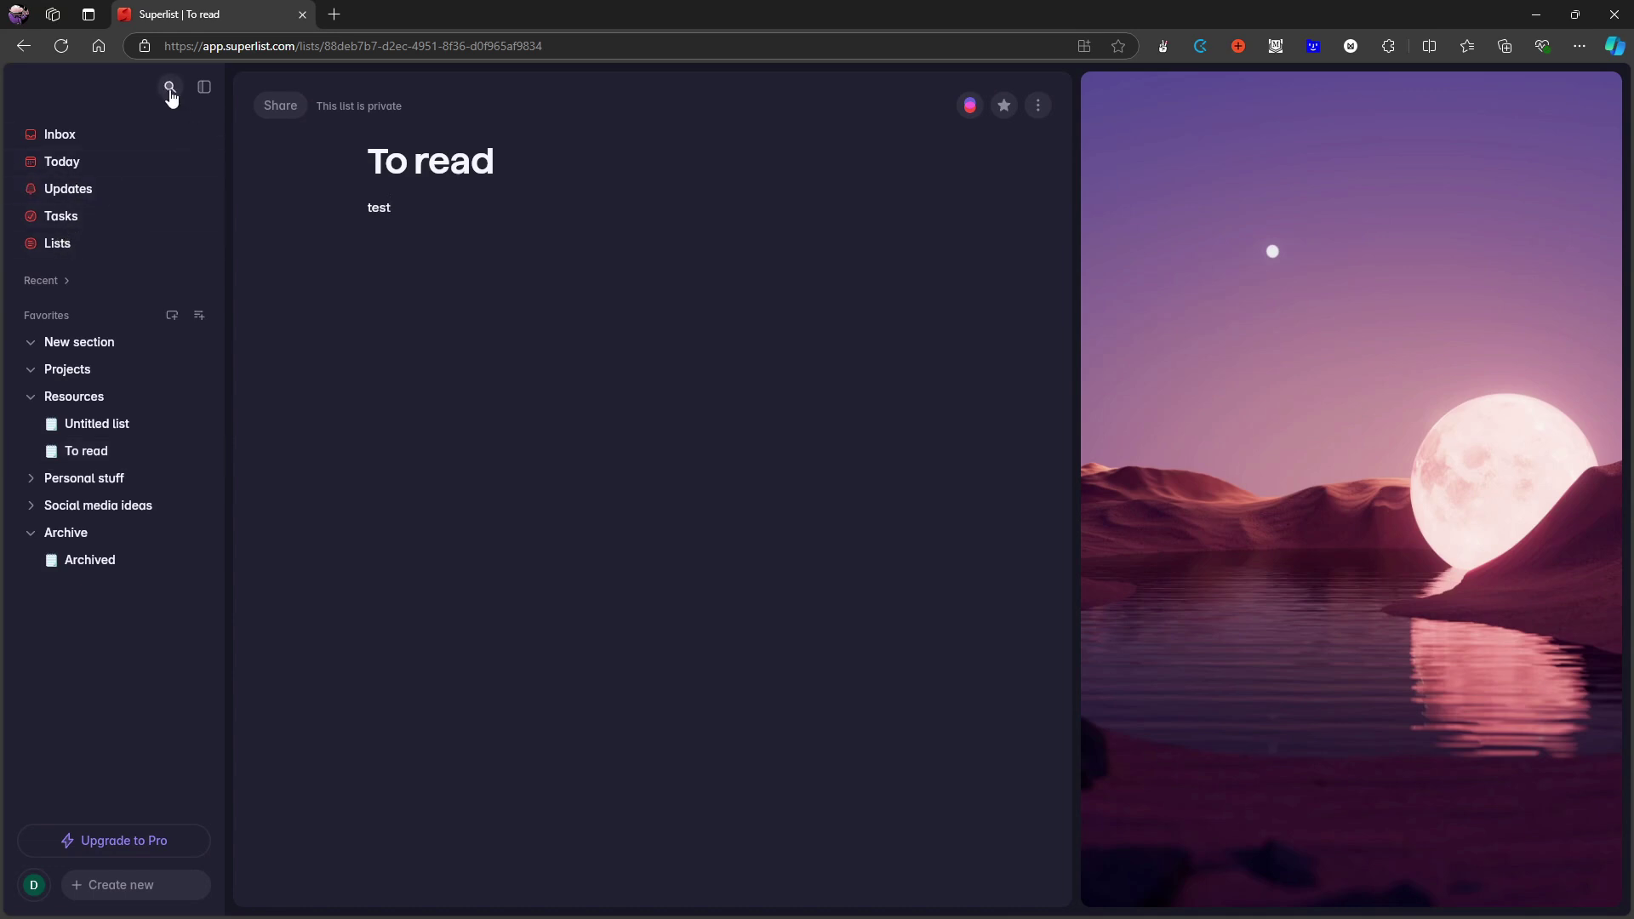
type("test")
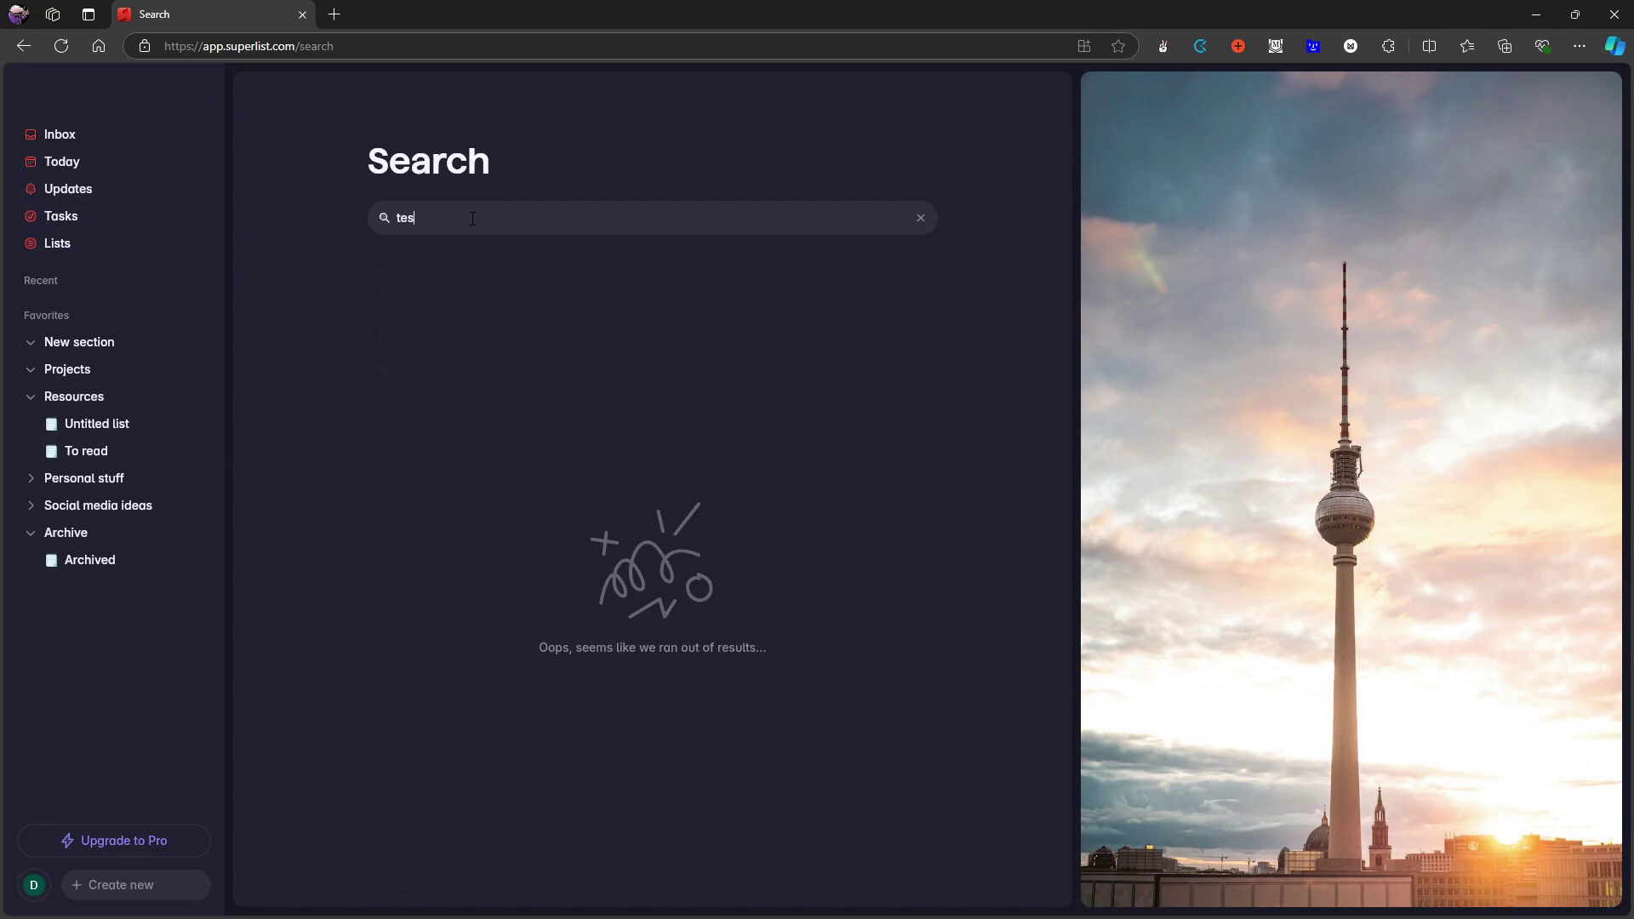
key("BackSpace")
key("BackSpace")
key("BackSpace")
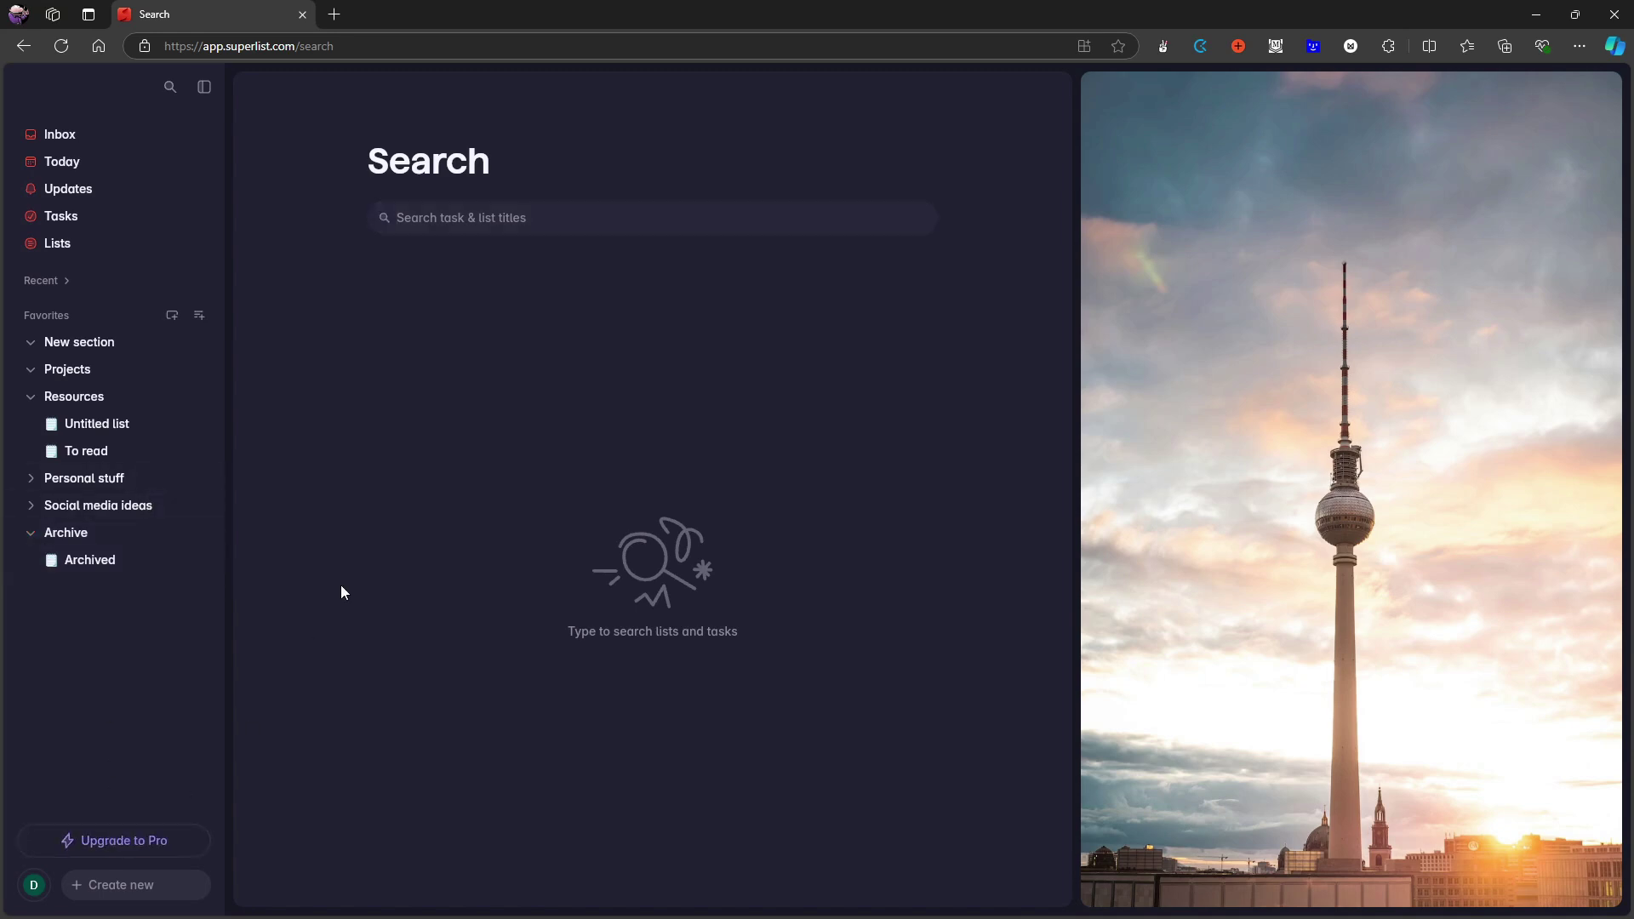
Step: Open Upgrade to Pro, compare Yearly pricing, then return to Monthly at $10/month
right_click(145, 839)
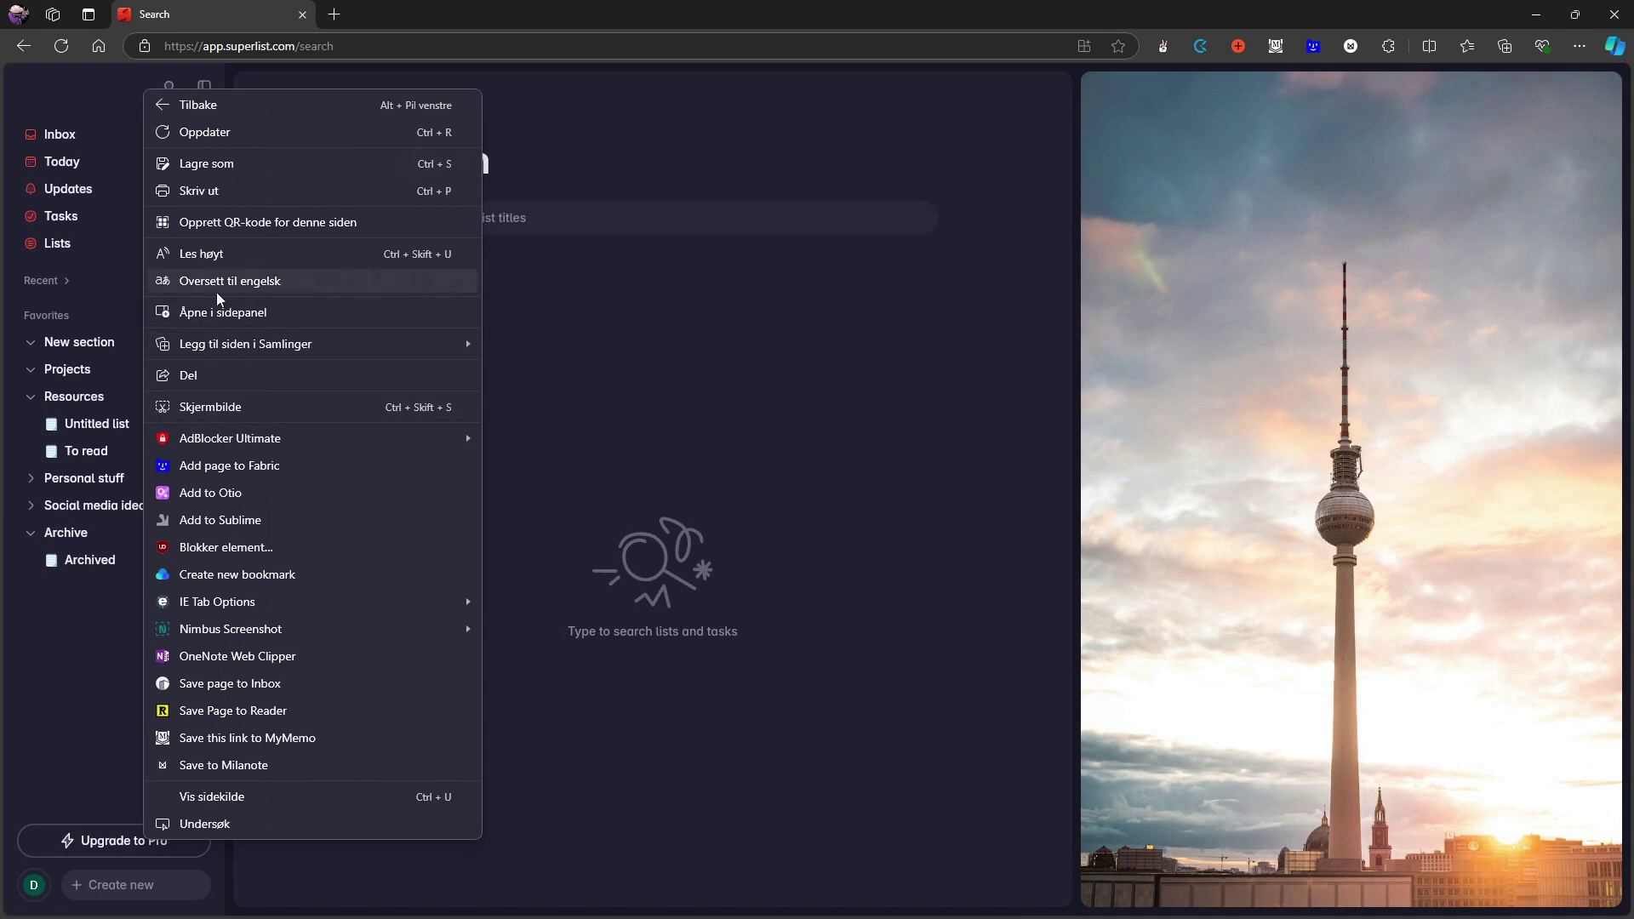
left_click(106, 844)
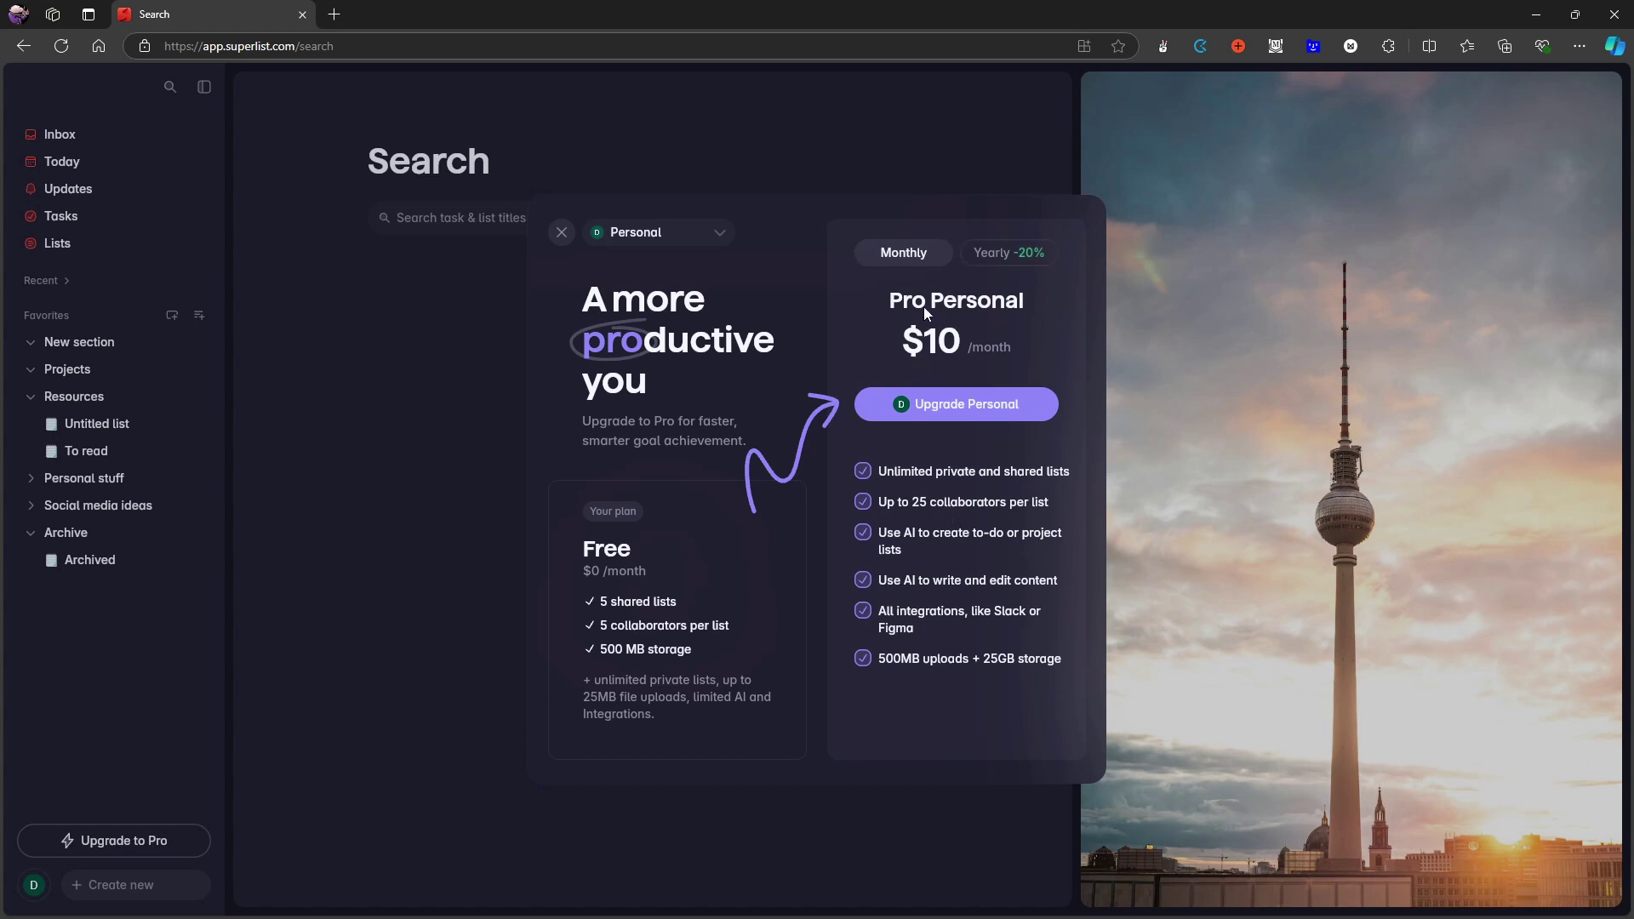
left_click(1013, 249)
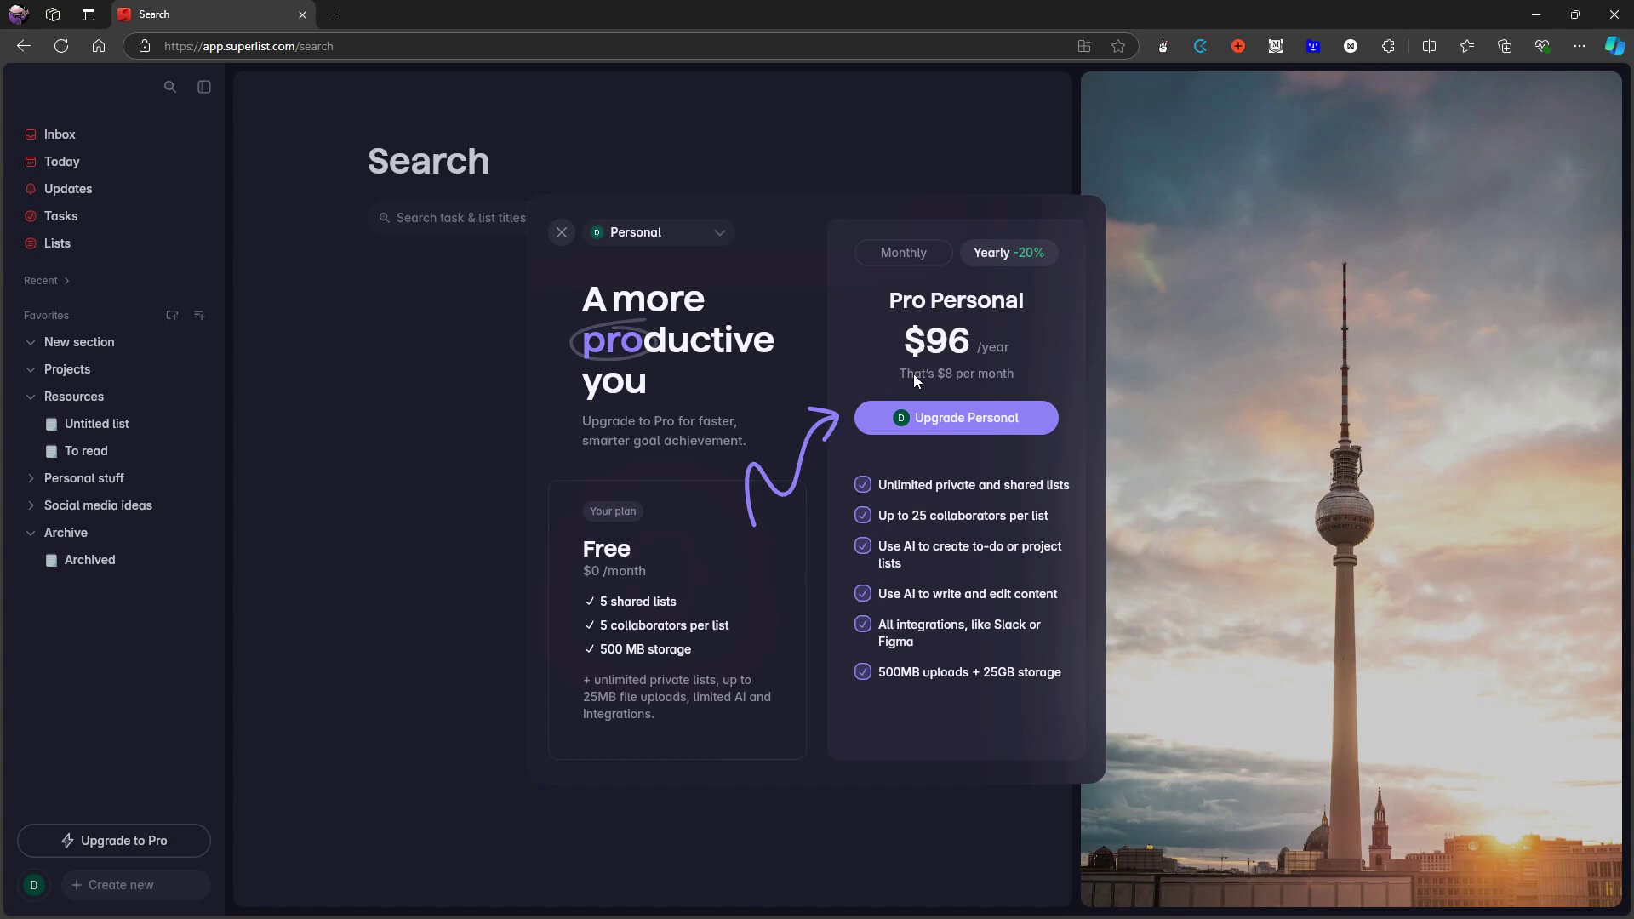
left_click(920, 252)
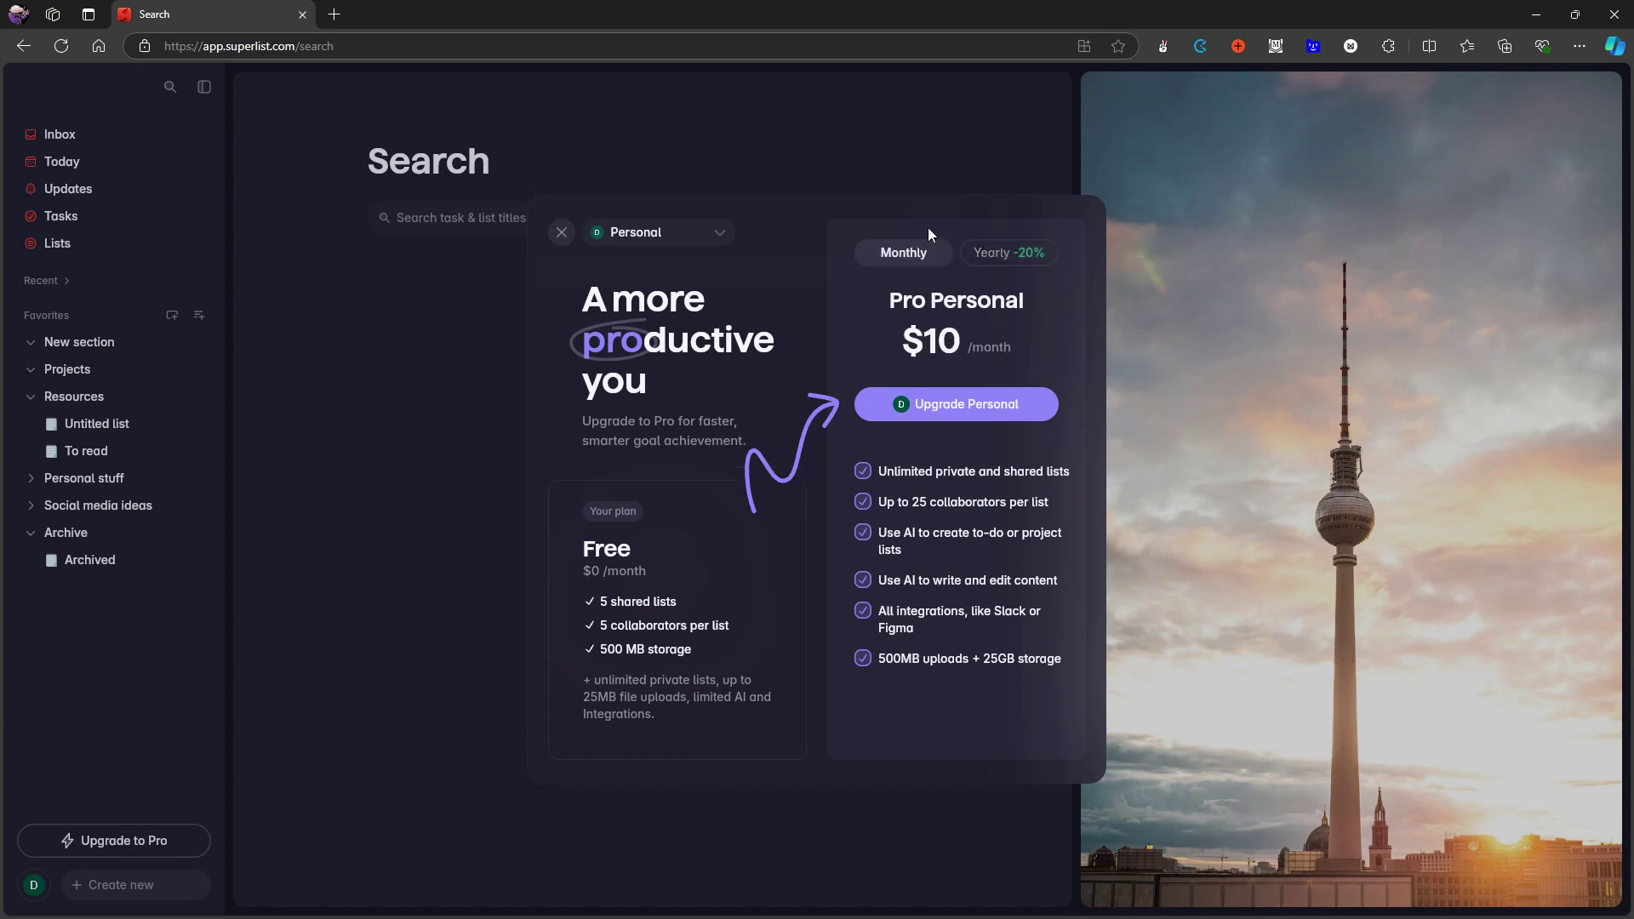